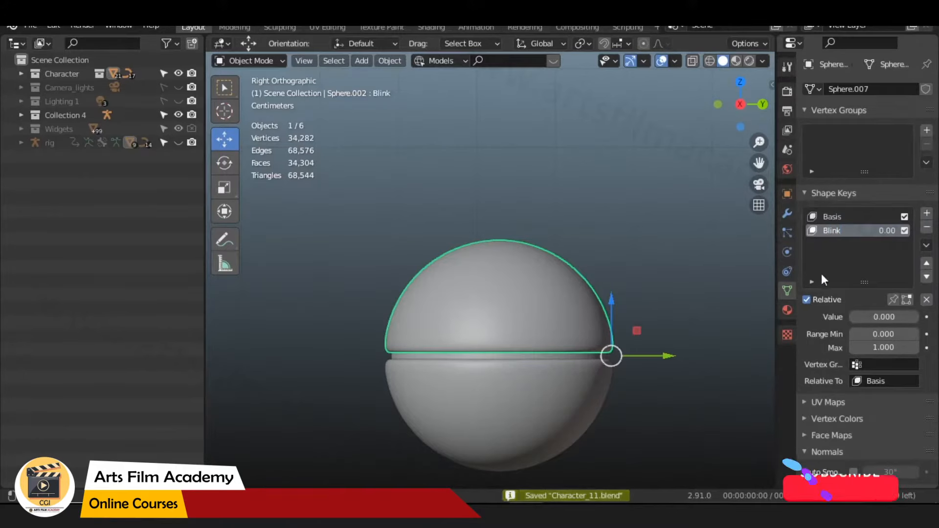
Tilt the left eye's upper eyelid open about the X axis in the Blink shape key and shift it along Y.
key(Tab)
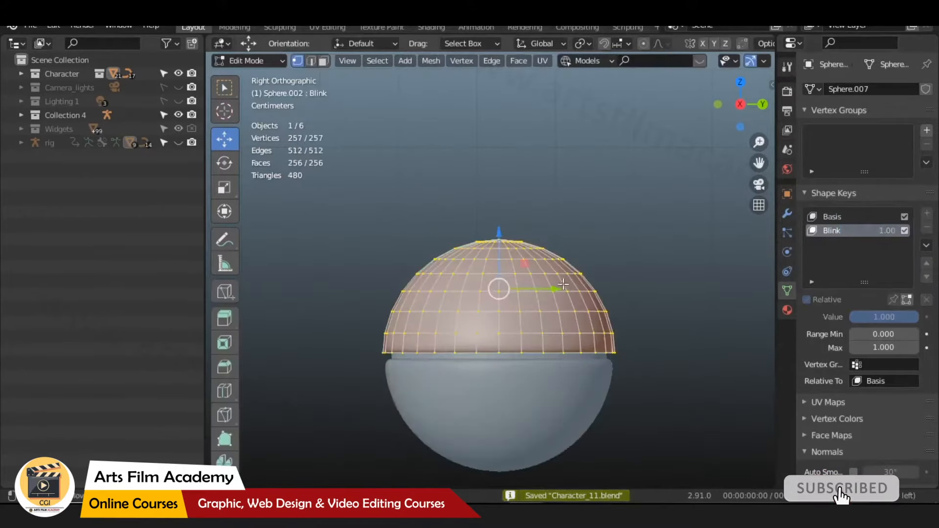
key(s)
key(Escape)
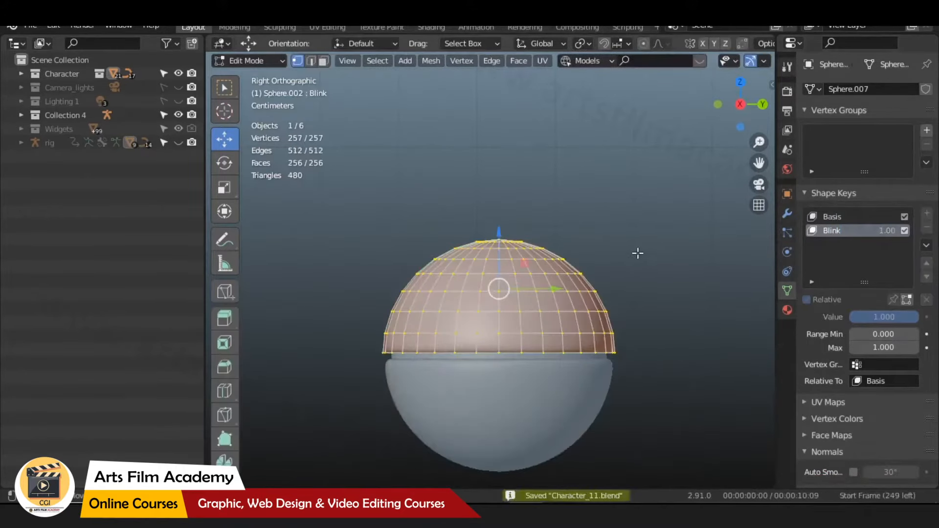
key(r)
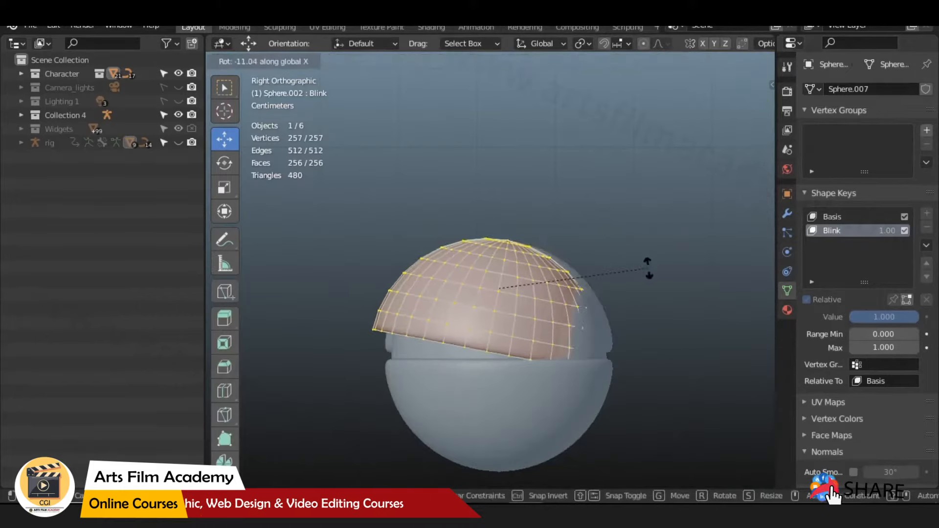
click(647, 278)
click(710, 61)
scroll(562, 288, up, 3)
shift+middle_drag(560, 298, 580, 192)
drag(584, 192, 624, 194)
scroll(624, 194, down, 2)
shift+middle_drag(642, 183, 620, 180)
Rotate the upper eyelid further about X and move it about 0.0088 m along Y over the eyeball.
key(r)
key(x)
click(630, 191)
drag(583, 212, 586, 213)
click(723, 61)
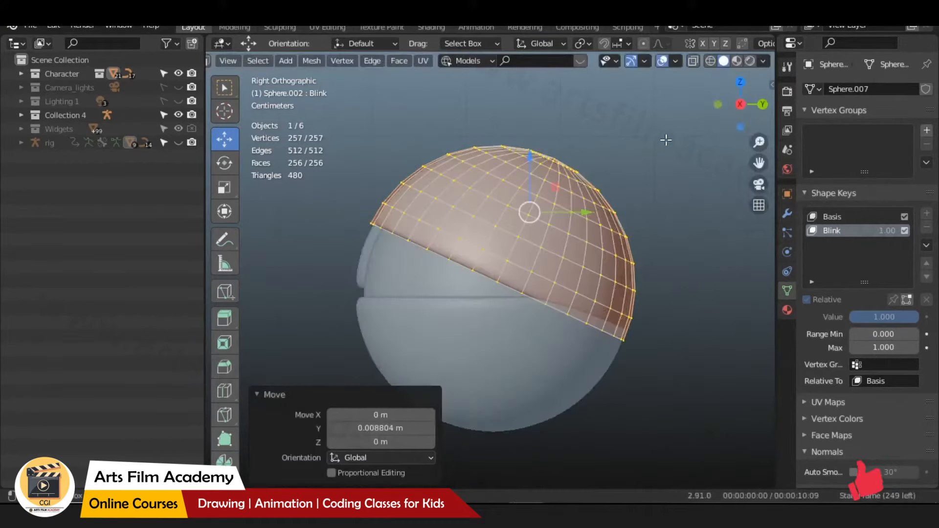
Show material preview shading, refine the upper eyelid's rotation and move it about 0.0079 m along Y.
middle_drag(660, 146, 726, 142)
click(736, 60)
middle_drag(641, 176, 647, 188)
key(KP_3)
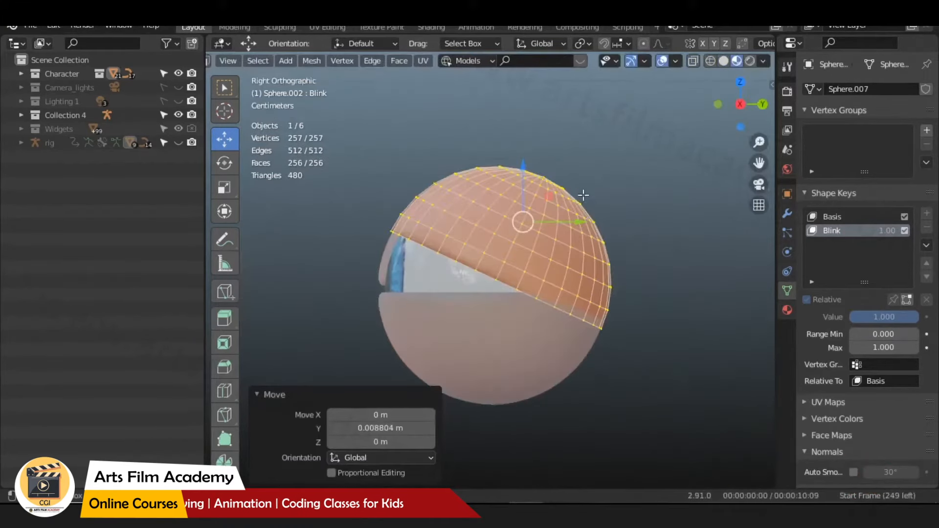
key(r)
click(575, 233)
drag(577, 223, 585, 223)
Turn on on-cage display for the upper eyelid's Subdivision modifier and return to object mode in front view.
click(786, 213)
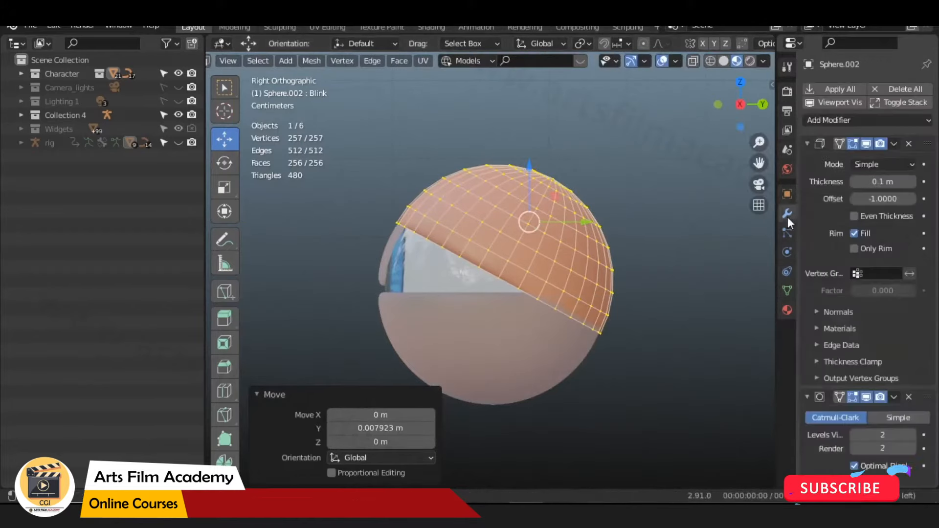
click(807, 143)
click(807, 163)
click(839, 163)
scroll(528, 244, up, 4)
shift+middle_drag(425, 249, 535, 296)
scroll(574, 288, down, 5)
key(KP_1)
key(Tab)
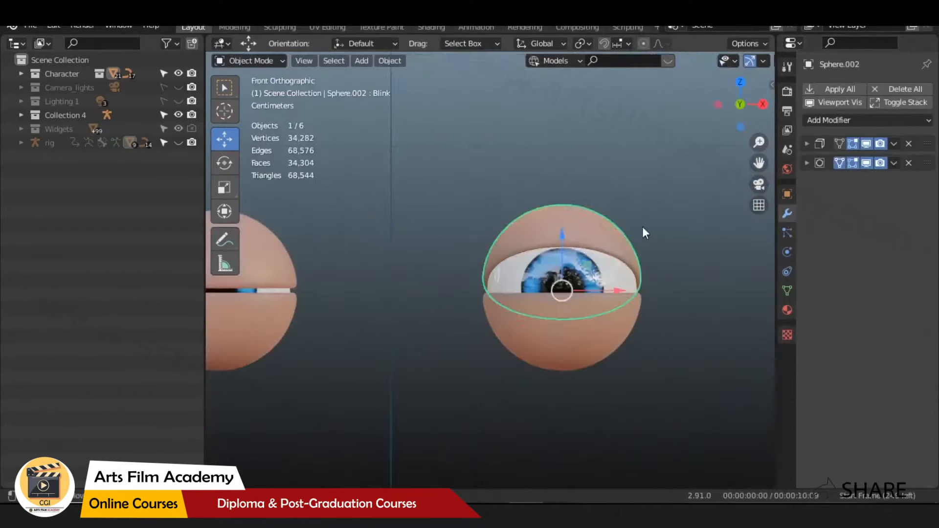
Select the left eye's lower eyelid, select its whole mesh in edit mode and return to object mode.
click(615, 315)
middle_drag(615, 314, 534, 299)
key(KP_3)
key(Tab)
scroll(615, 315, up, 2)
key(Tab)
key(Tab)
key(a)
key(Tab)
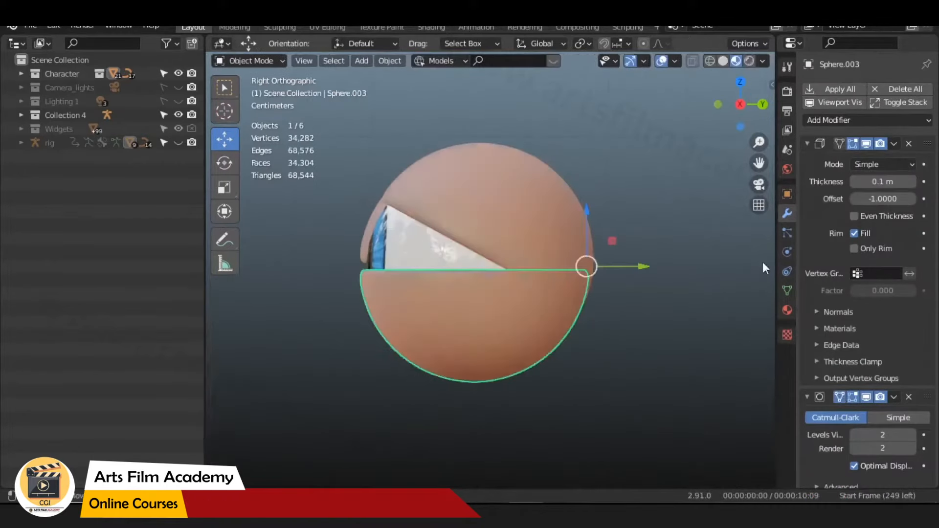
Add a Basis and a Blink_L_Bot shape key to the lower eyelid and save the file.
click(786, 290)
click(926, 213)
click(926, 213)
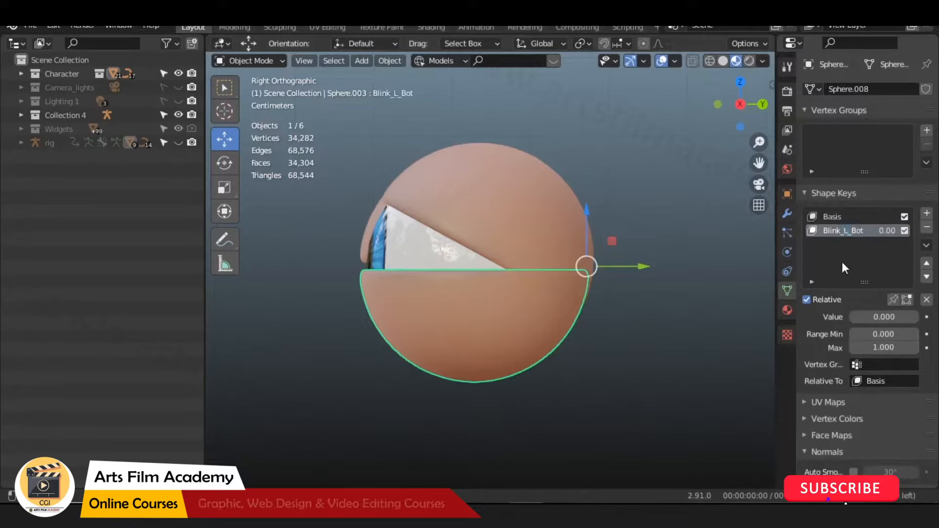
key(ctrl+s)
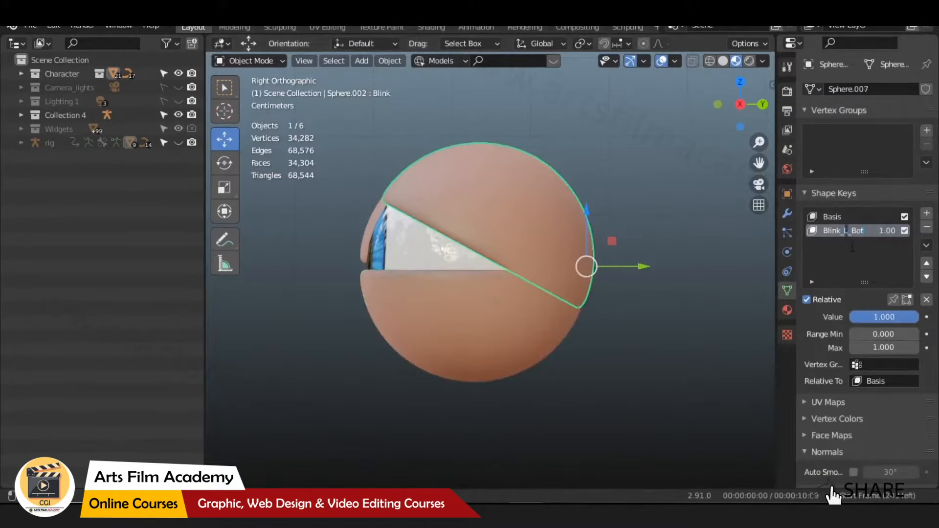
Rotate the lower eyelid downward about X in the Blink_L_Bot shape key and shift it along Y.
click(478, 307)
key(Tab)
key(r)
key(x)
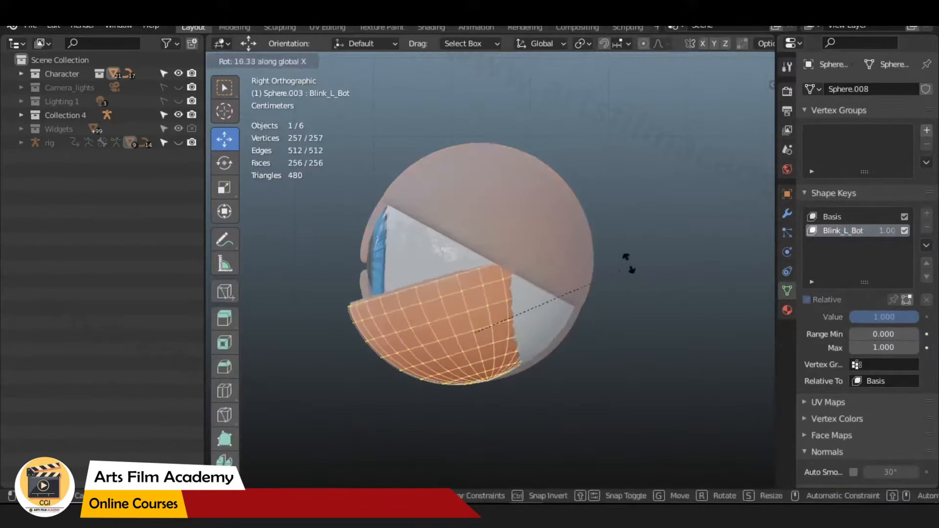
click(474, 331)
key(g)
key(y)
drag(559, 345, 561, 338)
Rotate the lower eyelid further open about X and return to object mode in front view.
key(r)
key(x)
click(677, 291)
middle_drag(560, 339, 603, 295)
key(Tab)
scroll(616, 335, down, 2)
key(KP_1)
scroll(580, 347, down, 2)
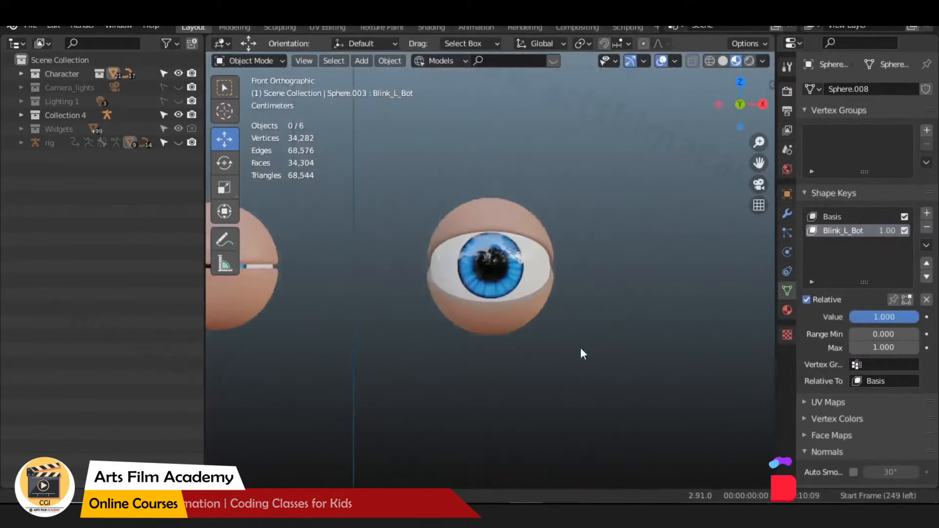
Set the Blink_L_Bot value of the lower eyelid and the Blink_L_Top value of the upper eyelid to 0.
shift+middle_drag(580, 347, 581, 374)
drag(897, 319, 817, 319)
click(524, 251)
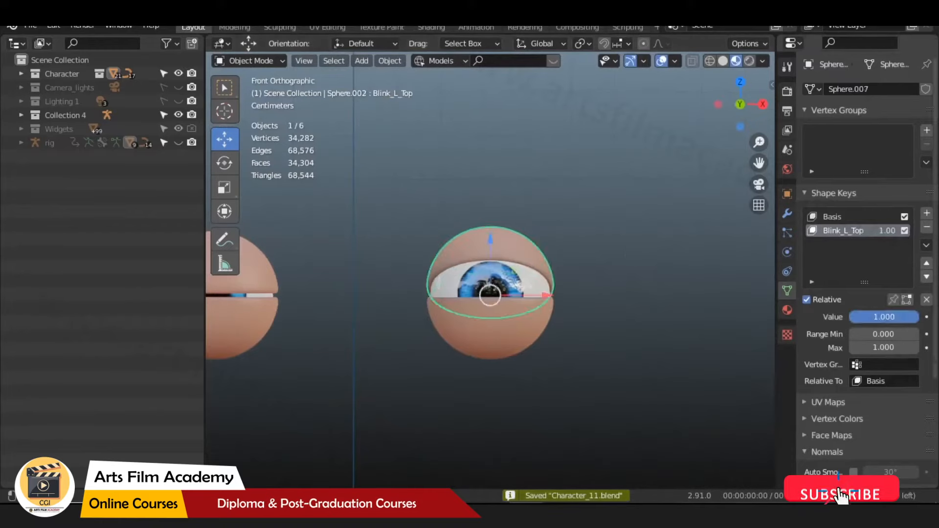
drag(897, 318, 817, 318)
click(430, 229)
Raise the left eyelids' Blink_L_Top and Blink_L_Bot values to 1.000 so the eye opens.
scroll(736, 232, up, 1)
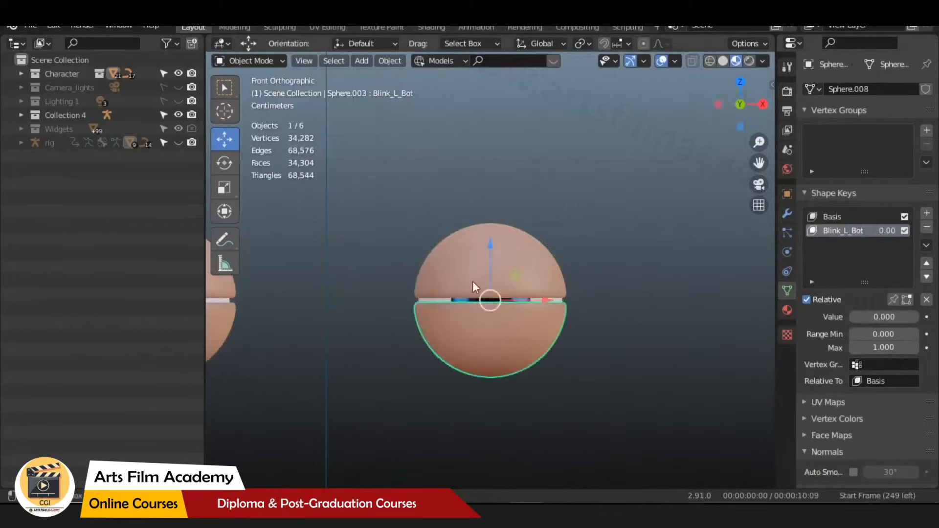
click(636, 327)
drag(876, 320, 922, 320)
click(535, 342)
click(635, 255)
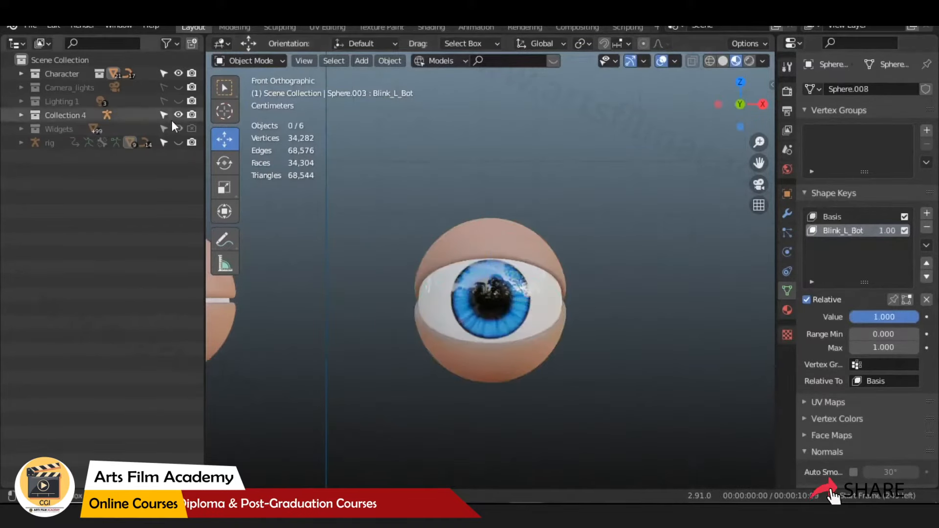
Leave local view, hide Collection 4 and select the left eye's lower eyelid on the full character.
key(KP_Divide)
click(178, 114)
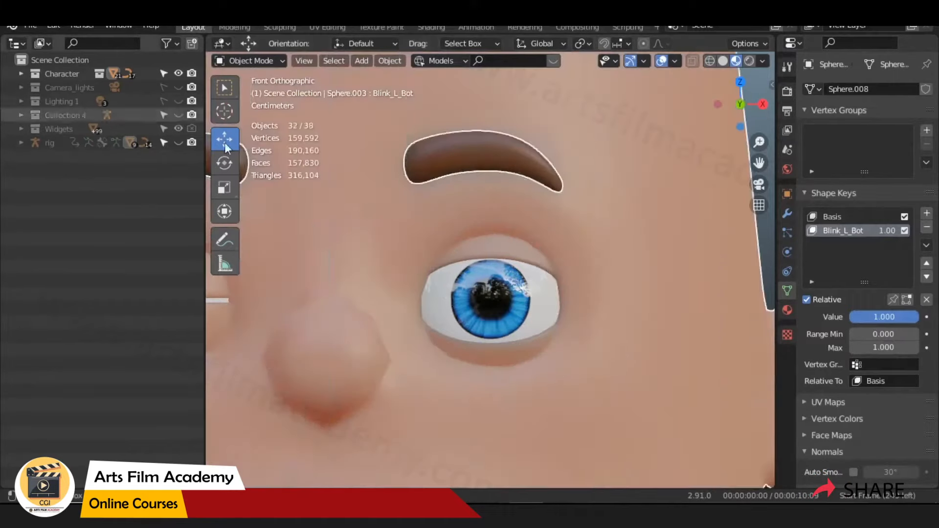
click(528, 337)
scroll(616, 345, down, 2)
Rotate the lower eyelid's mesh further open about X, finishing with a -6.87° turn.
key(KP_3)
scroll(606, 342, up, 4)
key(Tab)
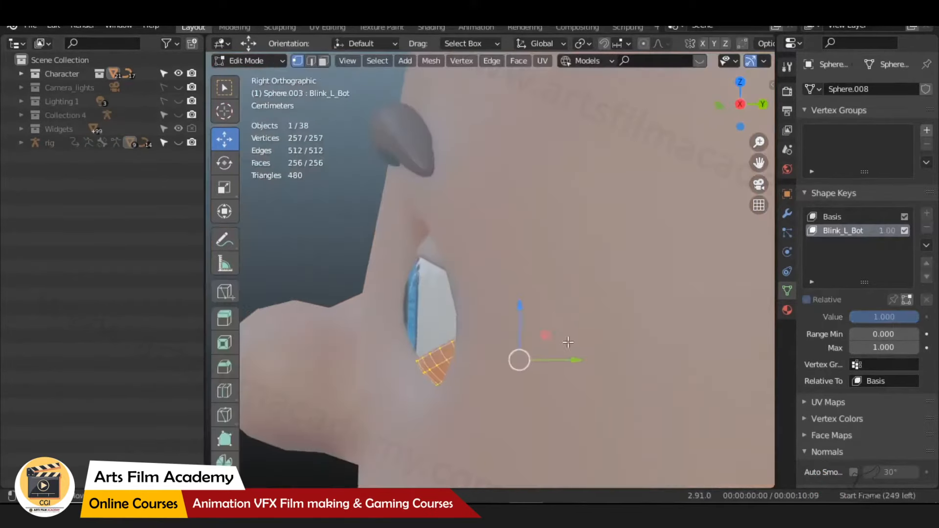
shift+middle_drag(642, 321, 627, 296)
key(r)
click(608, 277)
key(r)
key(x)
click(603, 322)
Move the lower eyelid along Y in wireframe to fit the eyeball, then restore the shaded object view.
scroll(749, 64, down, 5)
click(710, 61)
scroll(433, 358, up, 3)
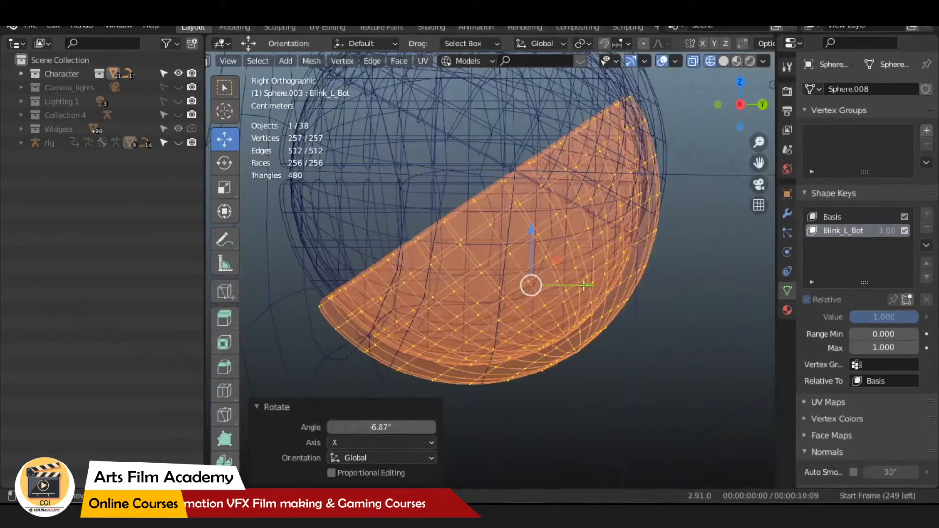
key(g)
key(y)
click(576, 294)
key(Tab)
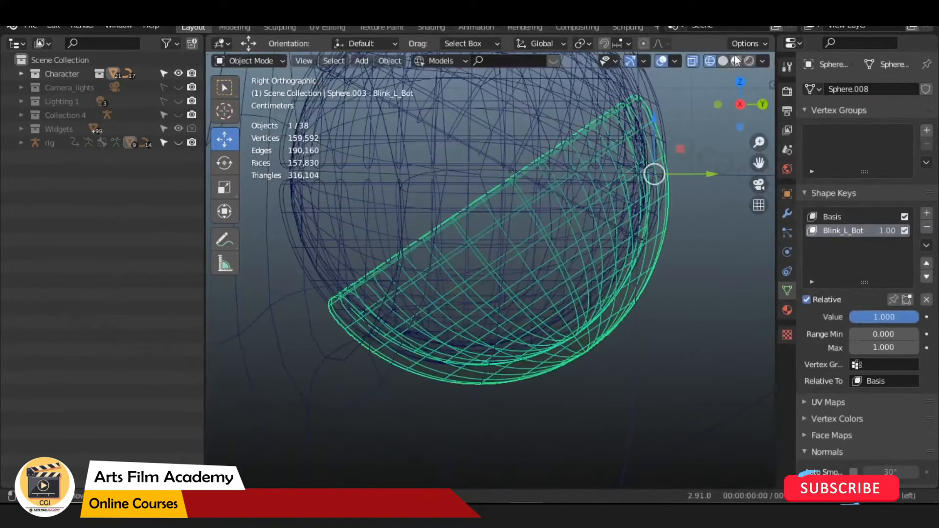
key(shift+z)
mouse_move(576, 293)
middle_down()
mouse_move(623, 283)
mouse_move(659, 294)
middle_up()
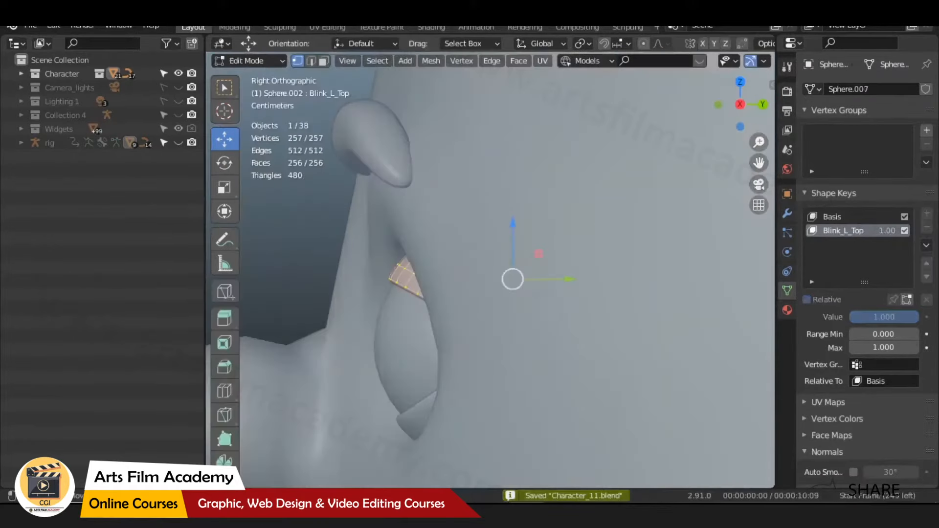
Rotate the upper eyelid -8.61° about X in Blink_L_Top and shift it about 0.009 m along Y, then along Z.
key(r)
click(591, 211)
key(g)
key(y)
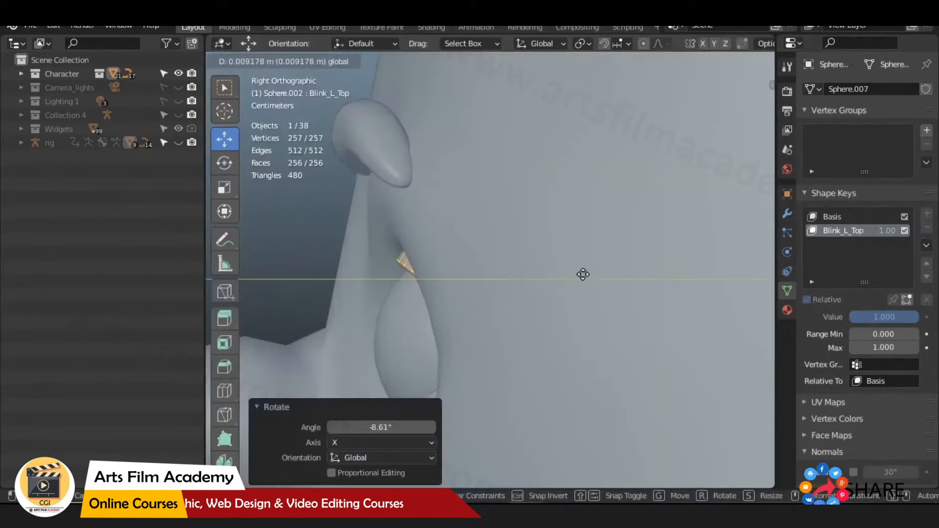
click(583, 274)
key(g)
key(z)
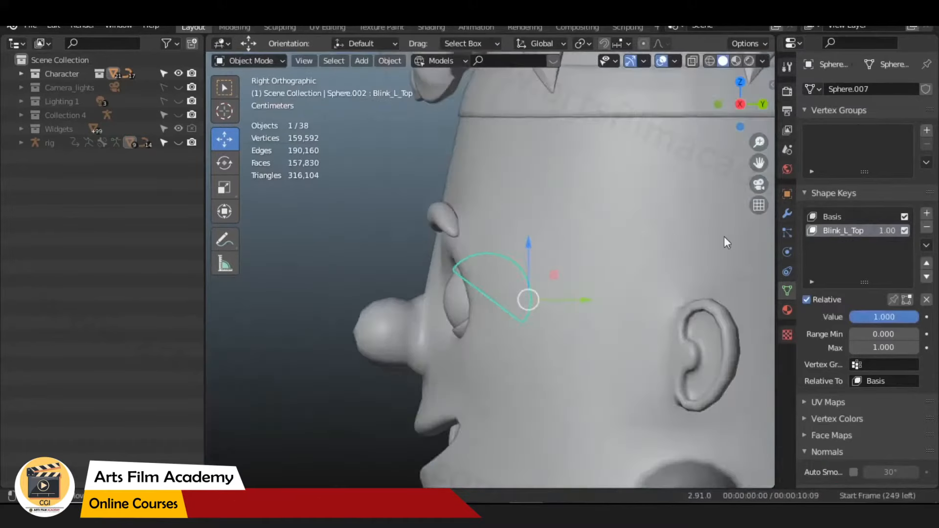
Check the left eyelids against the face and reset Blink_L_Bot and Blink_L_Top to 0.
middle_drag(675, 236, 589, 237)
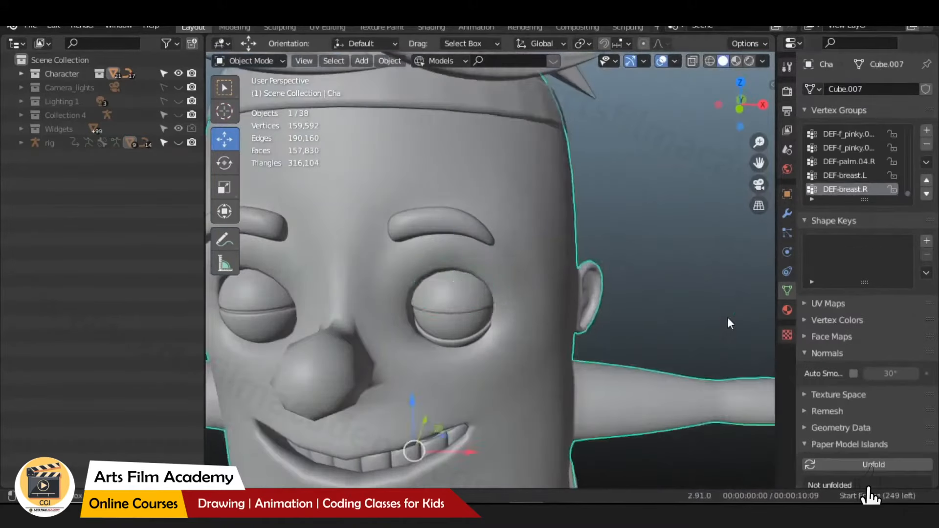
scroll(727, 317, up, 5)
click(431, 244)
middle_drag(430, 244, 620, 225)
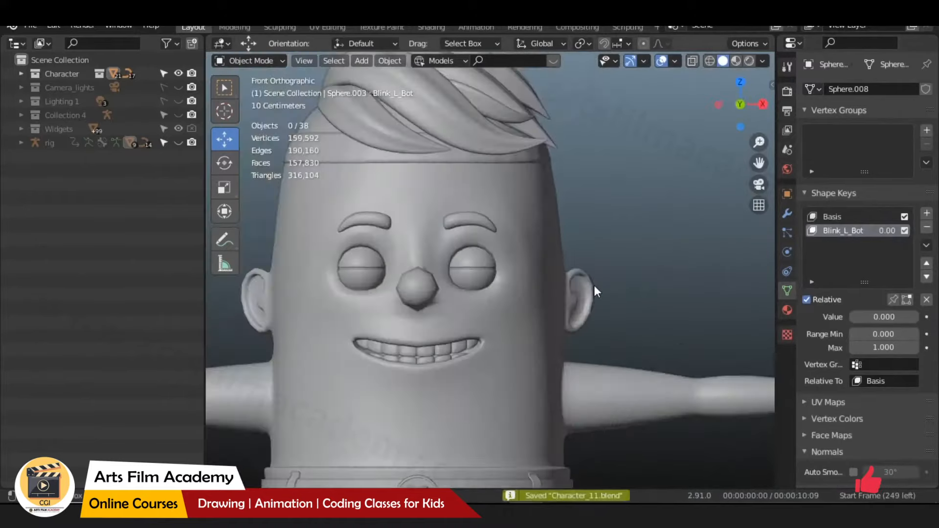
scroll(573, 234, up, 2)
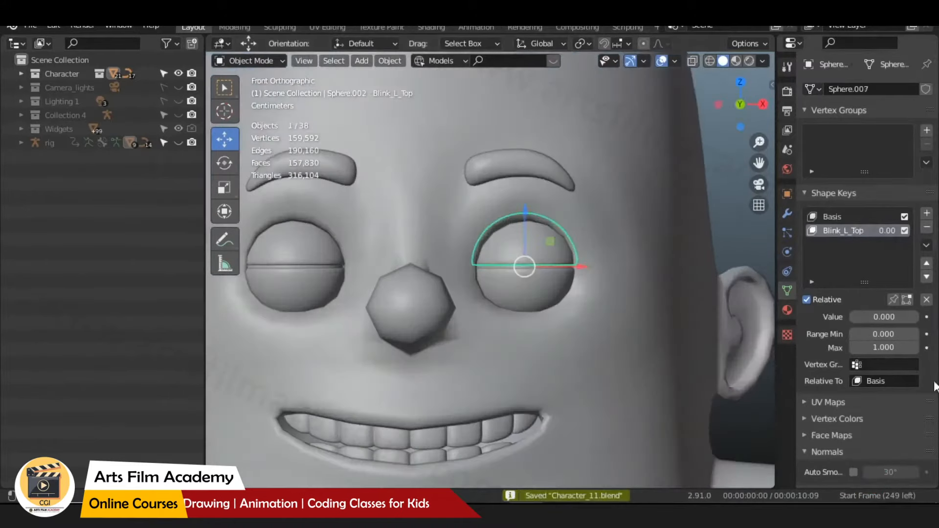
Add a Basis shape key and a second key named Blink_R_top to the right eye's upper eyelid.
scroll(883, 320, down, 1)
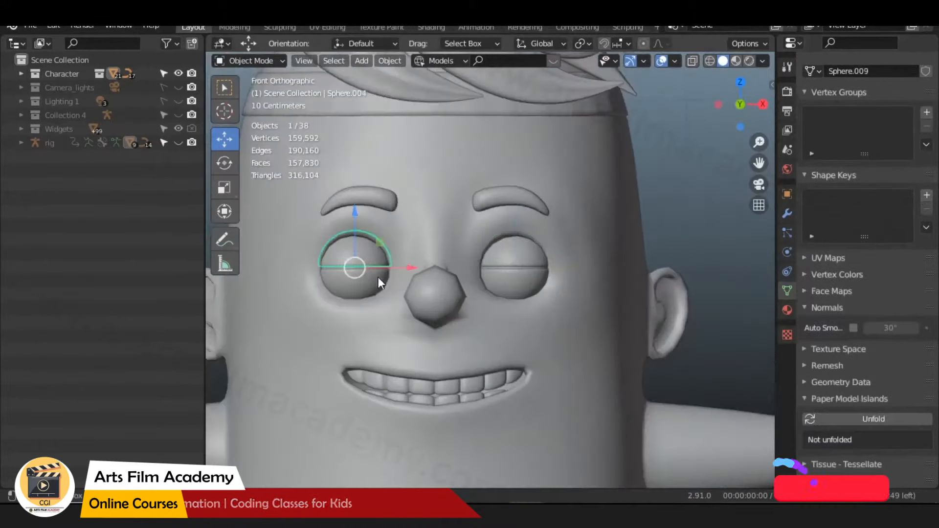
scroll(378, 276, up, 2)
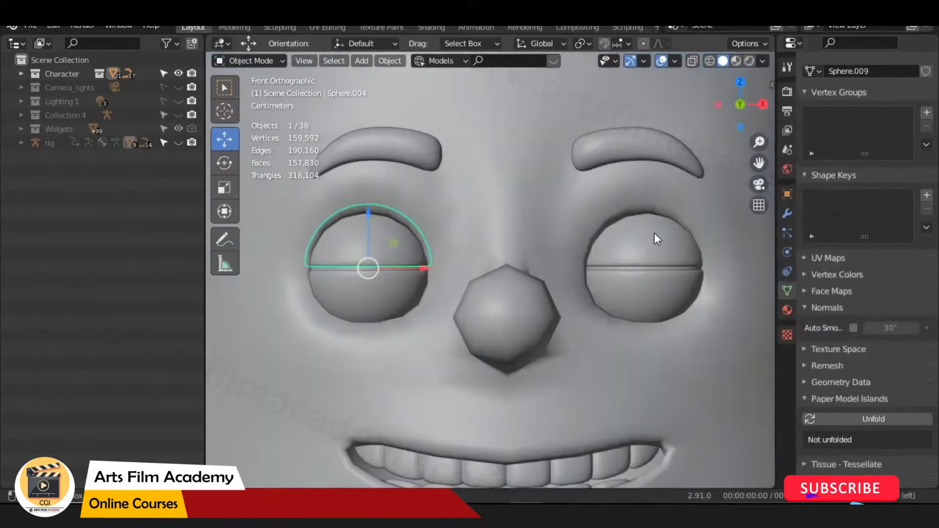
scroll(655, 234, up, 1)
click(617, 238)
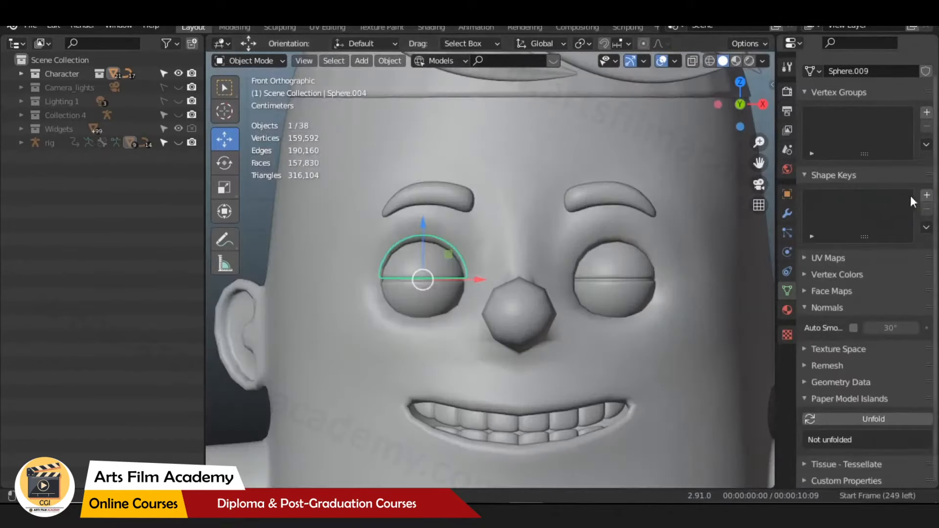
click(926, 195)
click(926, 195)
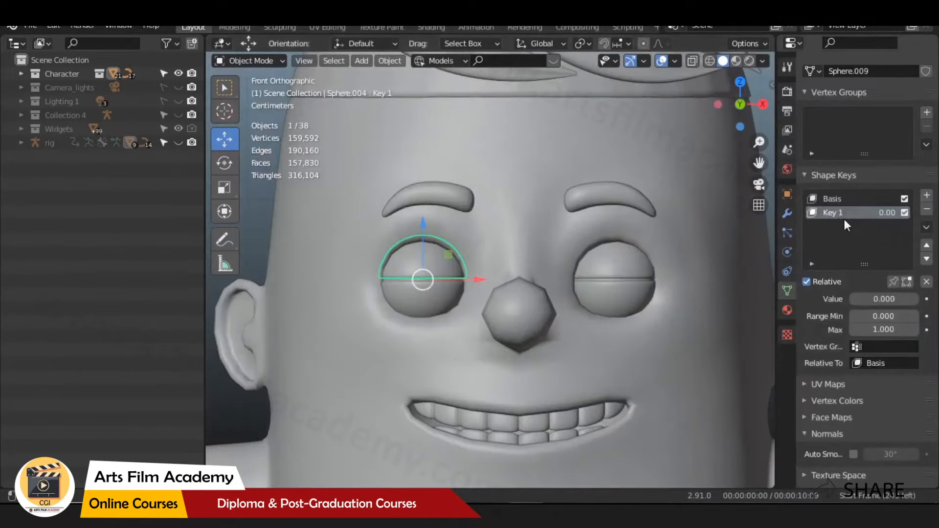
double_click(830, 211)
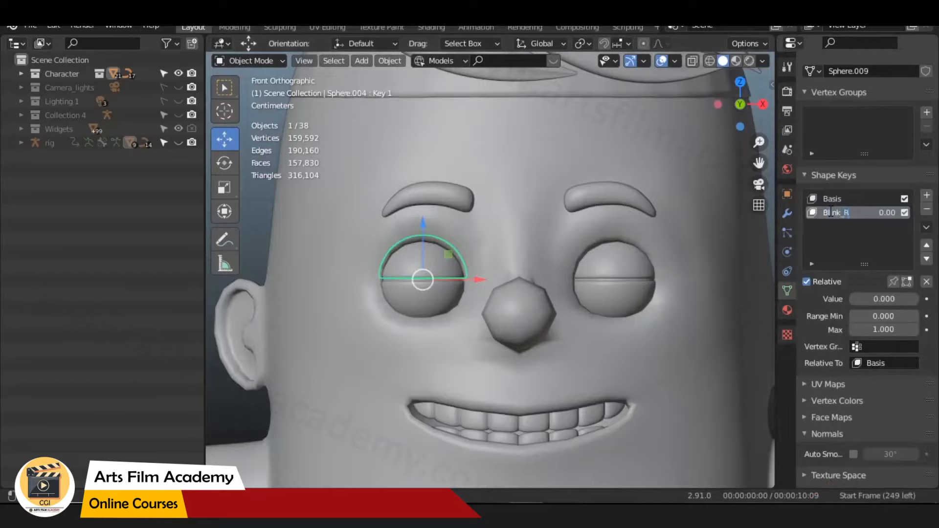
Show the right eye's upper eyelid in wireframe from the left orthographic view and open its modifier settings.
scroll(413, 237, up, 3)
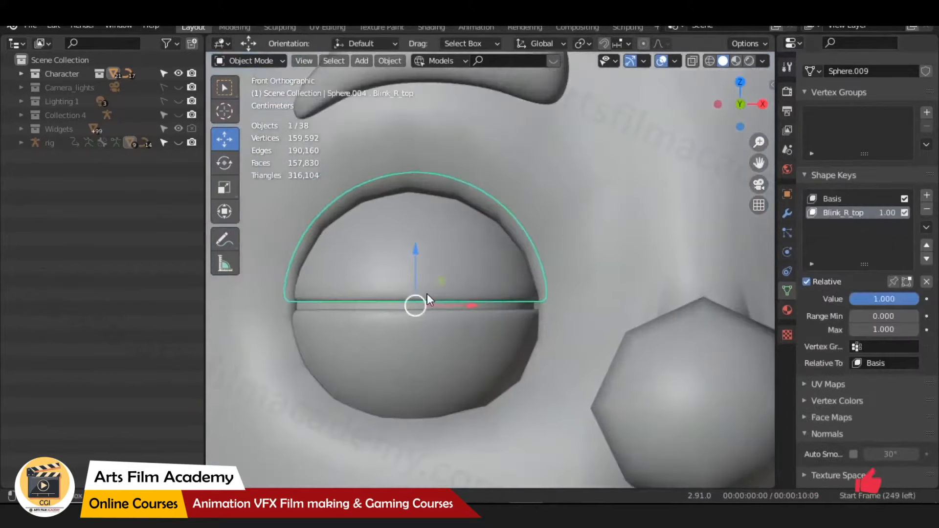
key(KP_3)
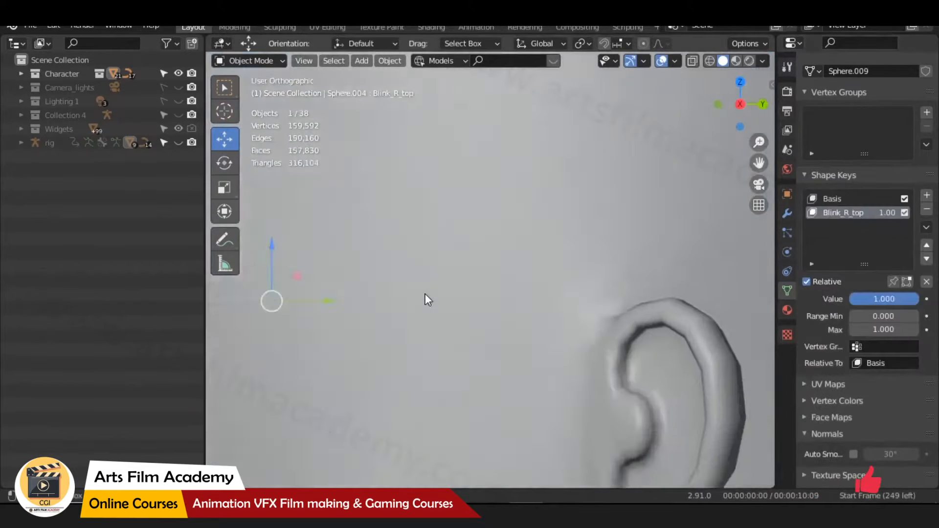
key(shift+z)
key(ctrl+KP_3)
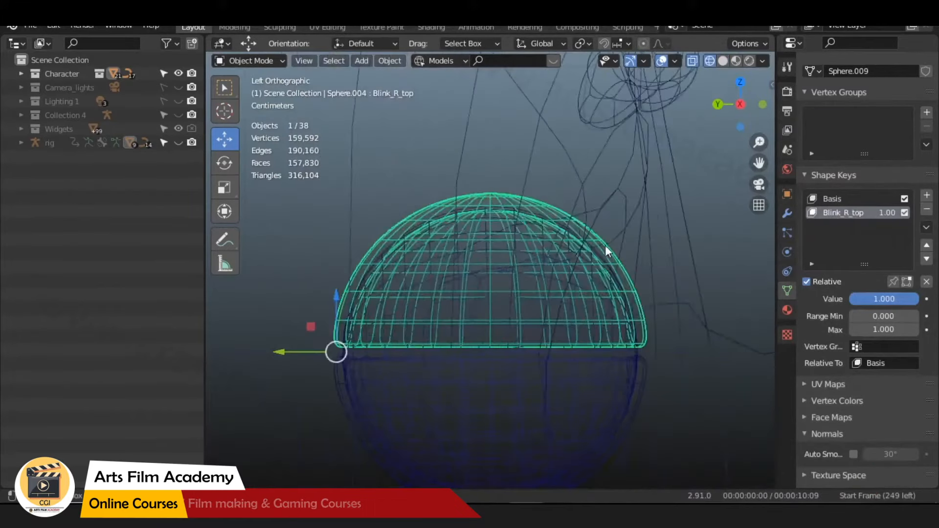
key(Tab)
key(Tab)
click(787, 213)
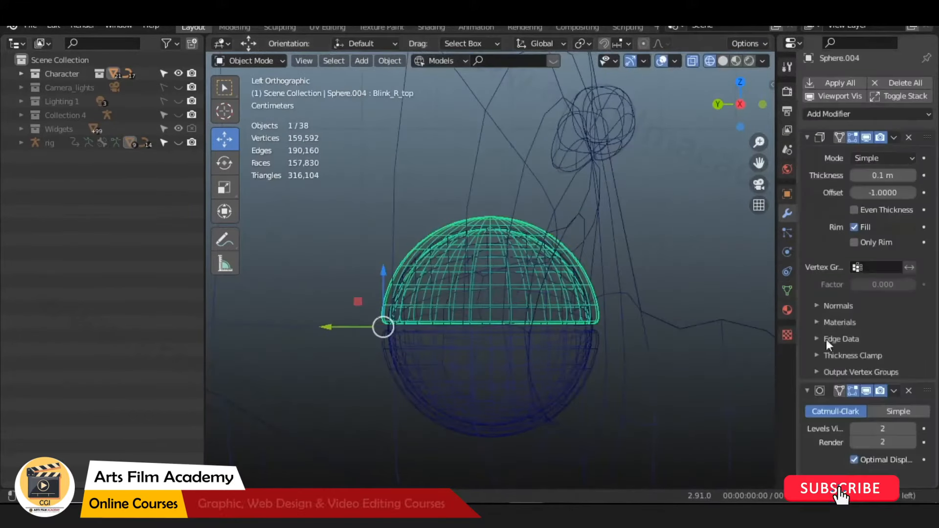
Rotate the right eye's upper eyelid back about the global X axis in Blink_R_top and shift it along Y to fit the eyeball.
key(Tab)
scroll(653, 249, up, 2)
key(r)
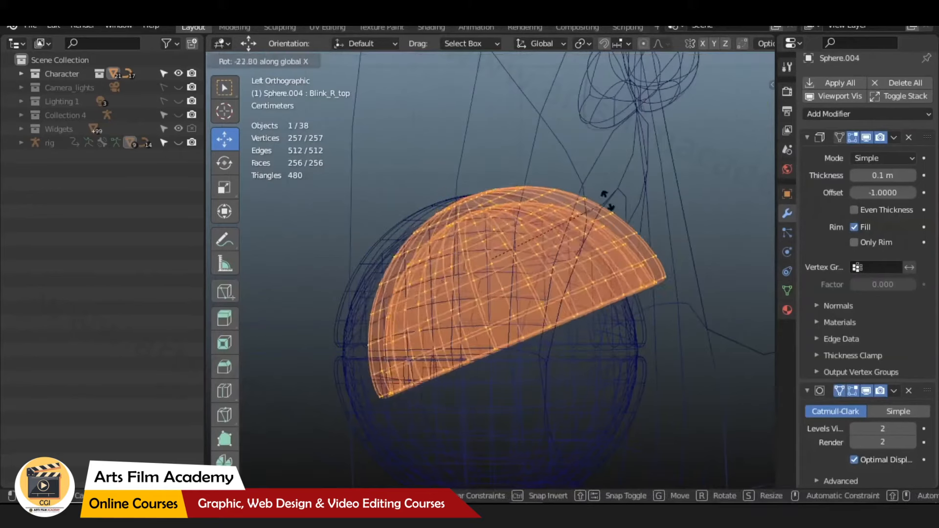
click(612, 214)
key(g)
key(y)
key(r)
drag(374, 253, 372, 255)
click(649, 222)
key(Tab)
scroll(616, 287, down, 7)
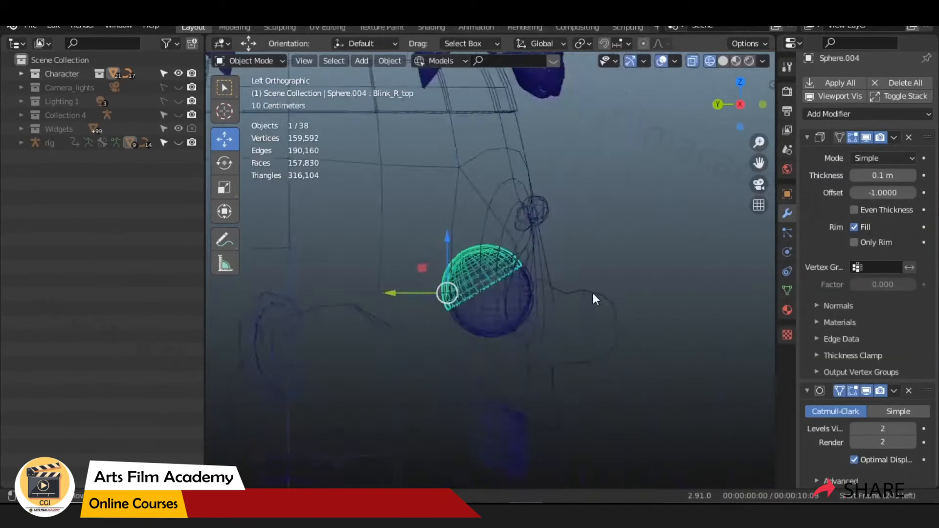
Open the left eye's lids as a reference by raising the Blink_L_Top and Blink_L_Bot shape key values.
middle_drag(593, 294, 469, 292)
click(637, 280)
click(645, 280)
click(638, 272)
key(KP_1)
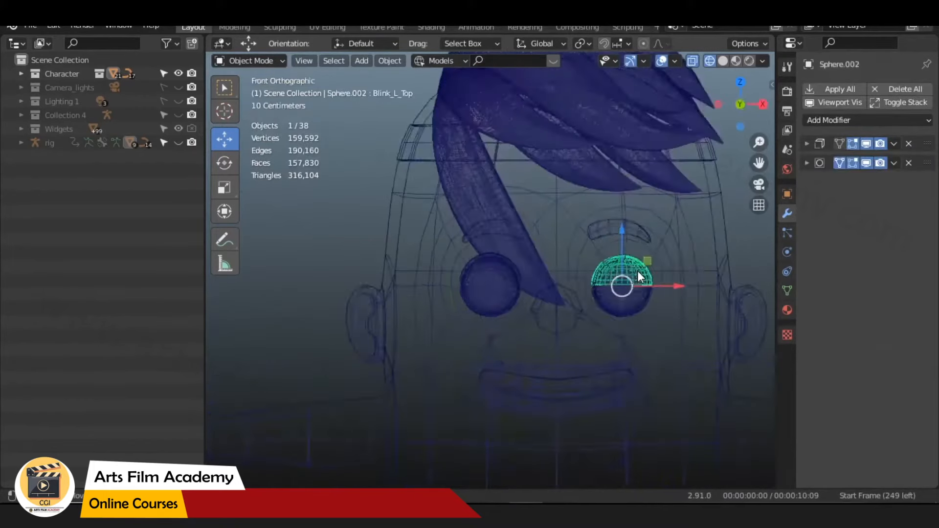
scroll(638, 271, up, 2)
click(787, 290)
click(710, 320)
drag(876, 318, 875, 318)
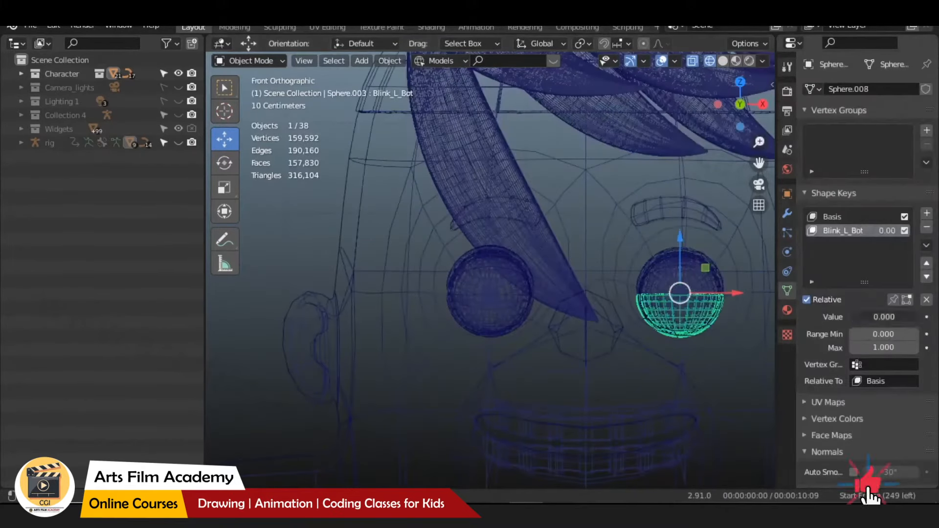
Rotate the right upper eyelid -5.55° about X in Blink_R_top, then shift it along Z and Y to match the left lid.
key(ctrl+KP_3)
scroll(538, 341, up, 7)
click(591, 257)
scroll(592, 257, up, 2)
scroll(593, 257, down, 1)
shift+middle_drag(593, 257, 556, 247)
key(Tab)
key(r)
key(x)
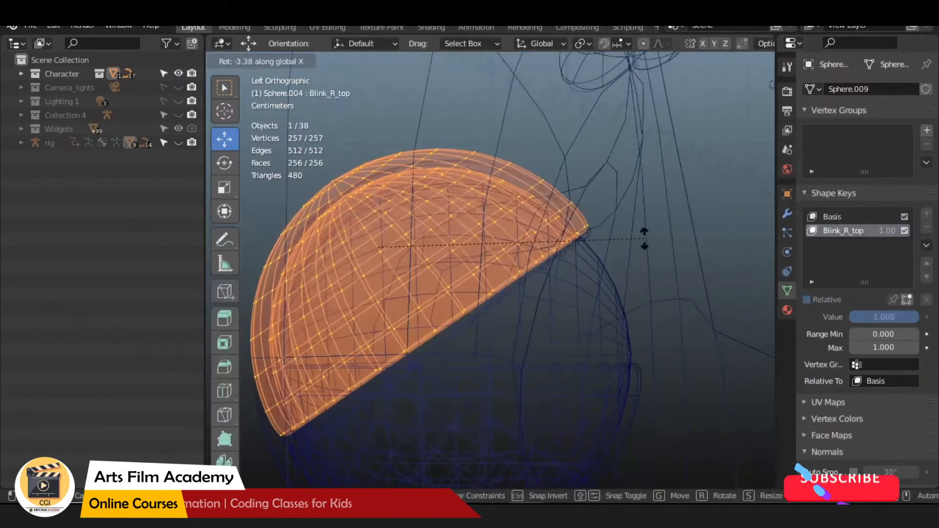
click(637, 233)
key(g)
key(z)
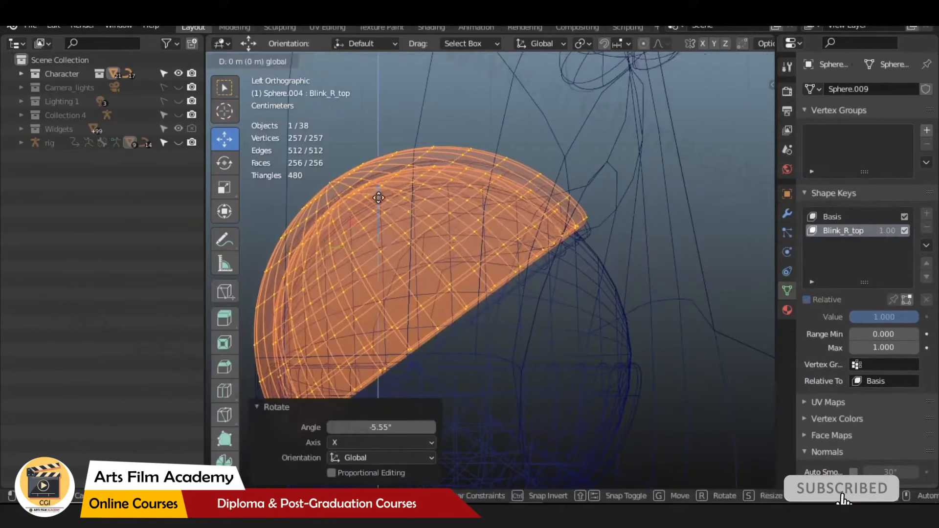
click(382, 203)
key(g)
key(y)
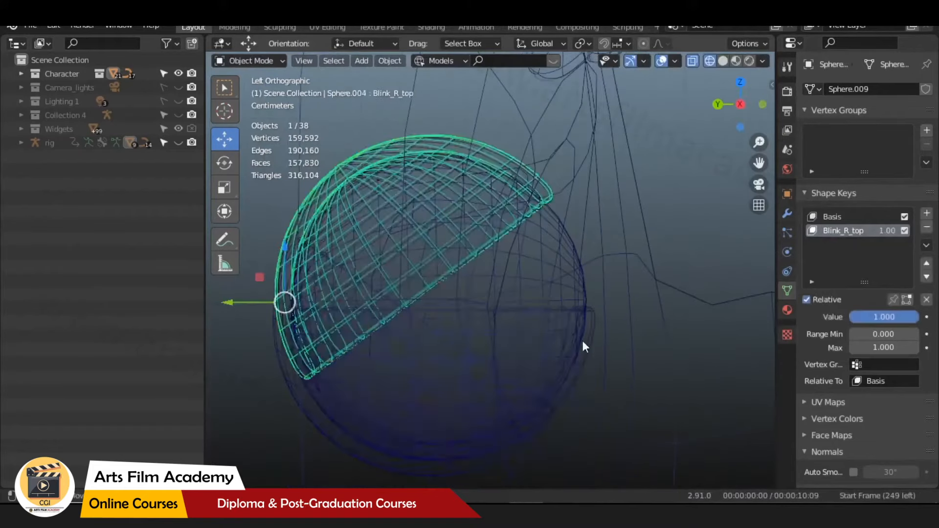
Add a Basis shape key and a second key named Blink_R_bot to the right eye's lower eyelid.
click(583, 342)
click(926, 214)
click(926, 213)
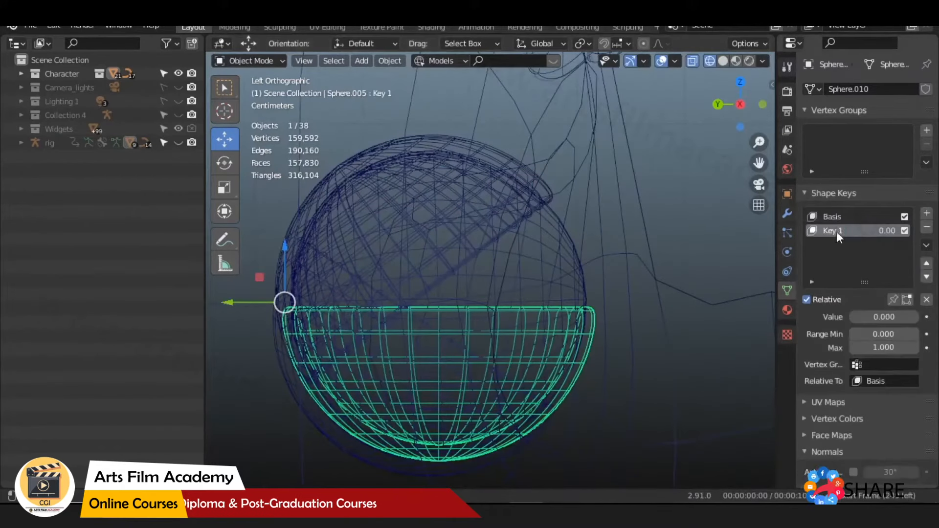
click(482, 232)
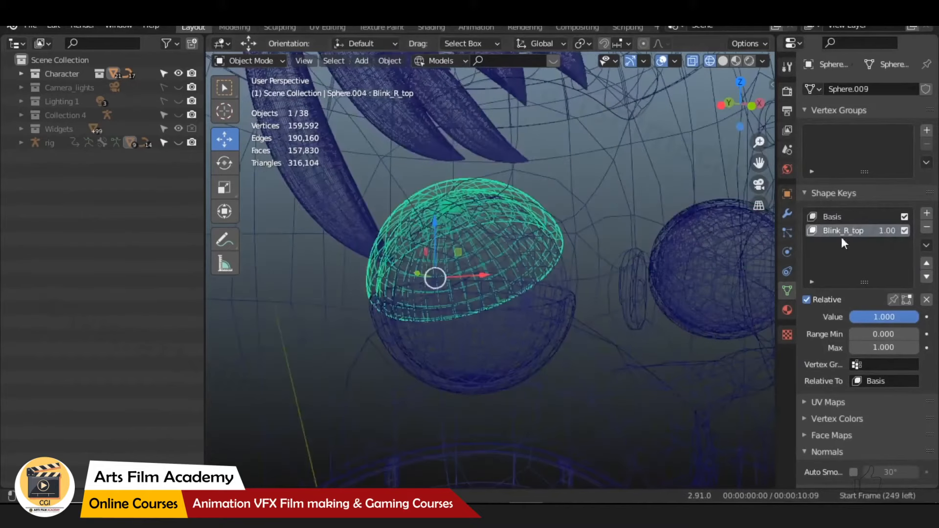
click(556, 325)
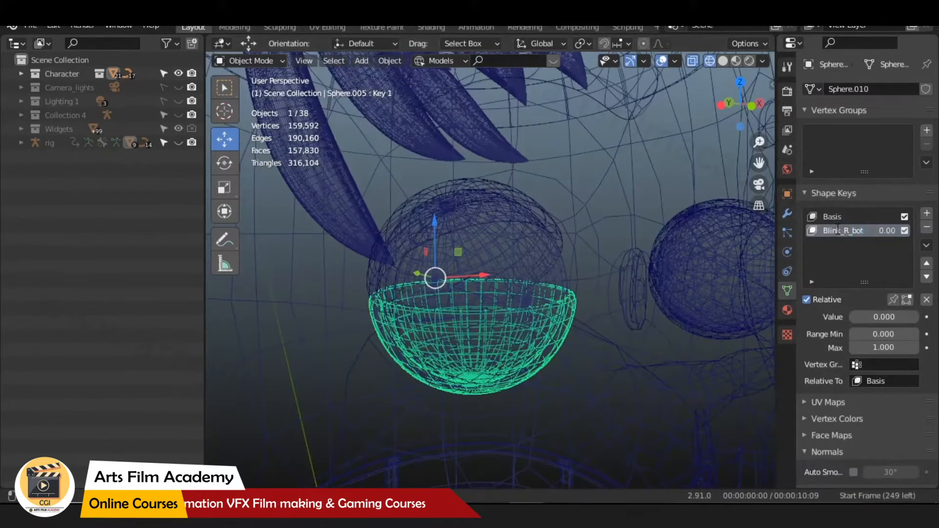
Enable on-cage display for the Subdivision modifier of the right lower eyelid, shown from the left orthographic view.
key(ctrl+KP_3)
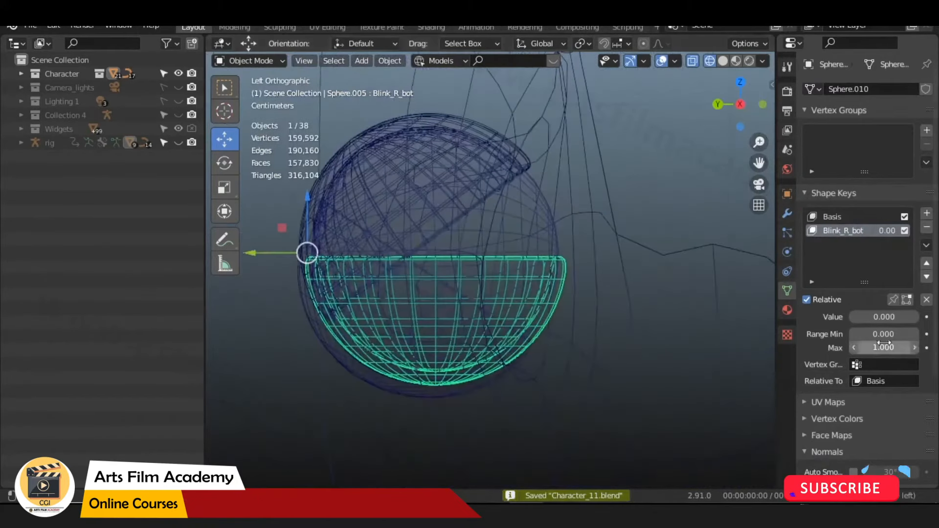
key(Tab)
key(Tab)
click(787, 213)
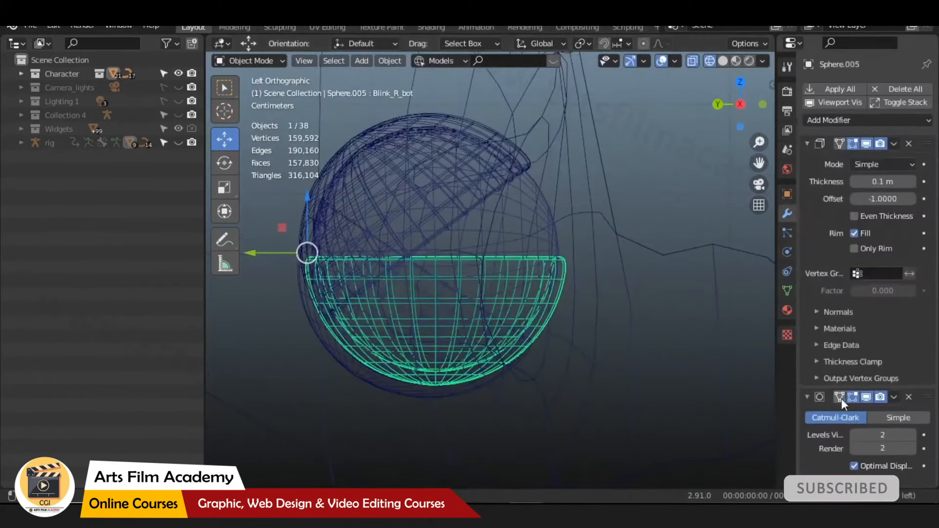
click(840, 397)
Rotate the whole right lower eyelid downward about X in Blink_R_bot and shift it along Y onto the eyeball.
key(Tab)
key(a)
key(r)
key(x)
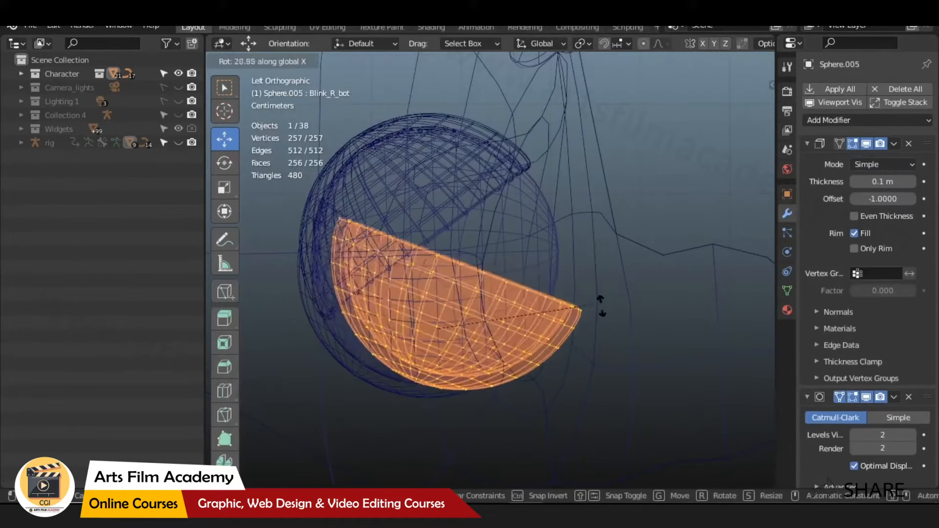
click(597, 303)
drag(393, 329, 344, 330)
key(r)
key(x)
click(557, 263)
Fine-tune the right lower eyelid with a 0.00848 m move along Y and small rotations about X, and save the file.
click(345, 331)
key(r)
key(x)
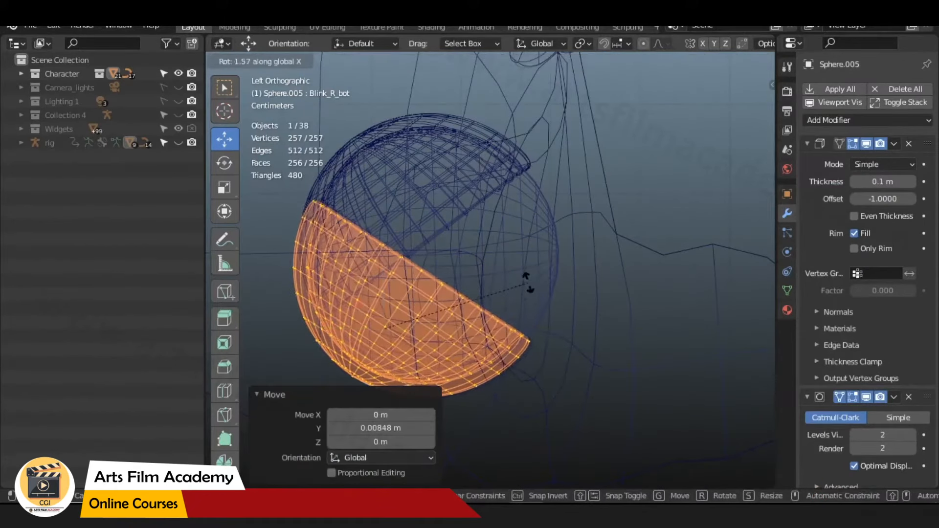
click(342, 328)
scroll(477, 304, up, 1)
shift+middle_drag(489, 300, 514, 236)
drag(347, 276, 350, 277)
key(r)
key(x)
click(616, 229)
key(Tab)
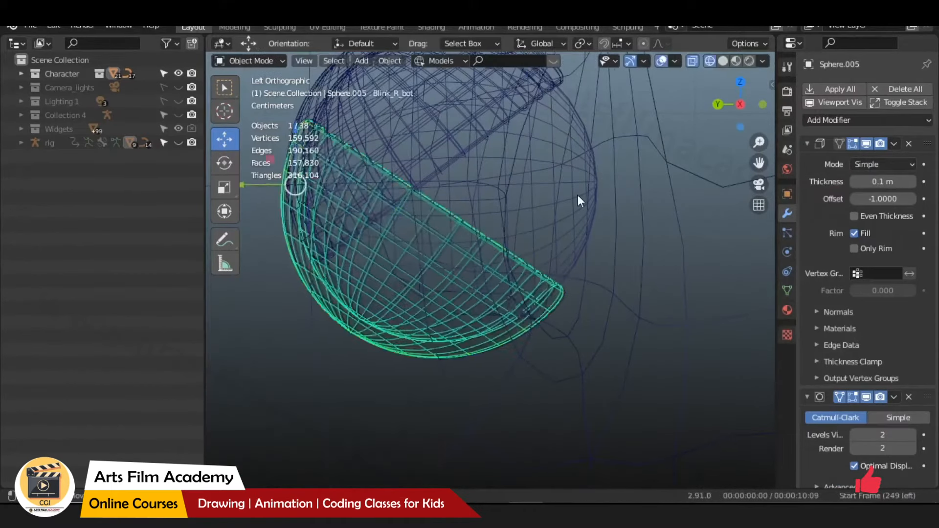
key(ctrl+s)
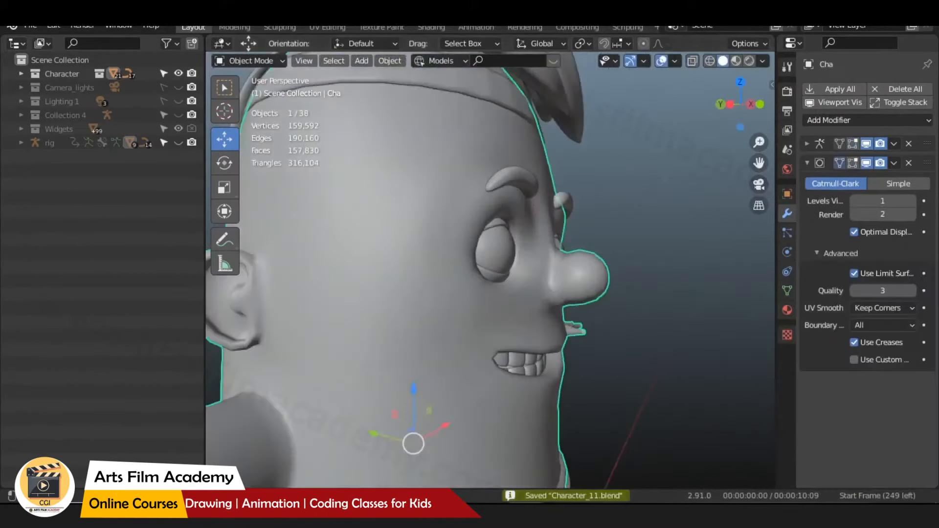
Set the body's Subdivision viewport levels to 3 and show the face from the front in Material Preview shading.
click(911, 201)
click(912, 201)
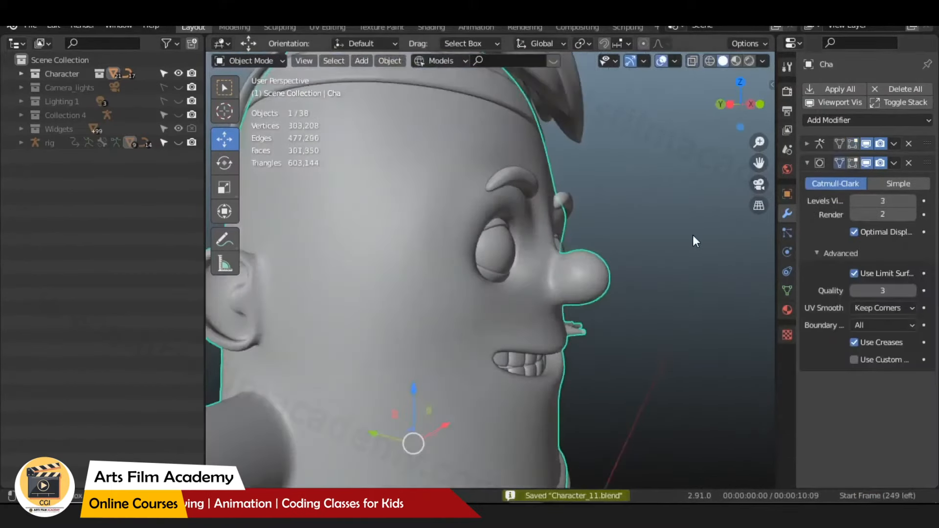
key(KP_1)
shift+middle_drag(559, 308, 442, 335)
scroll(442, 335, down, 2)
click(736, 60)
scroll(594, 237, up, 3)
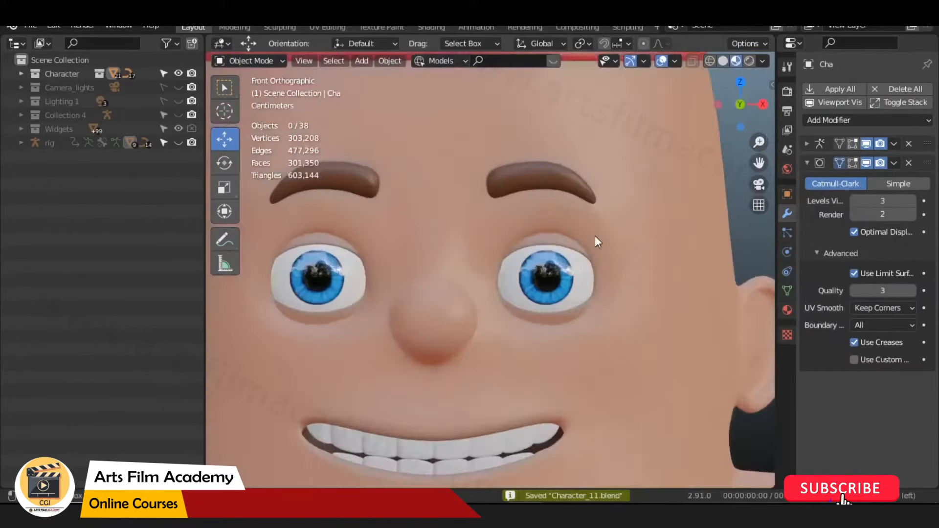
scroll(533, 298, down, 2)
Close the left eye by setting Blink_L_Bot to 0 and lowering Blink_L_Top completely.
click(533, 296)
click(787, 290)
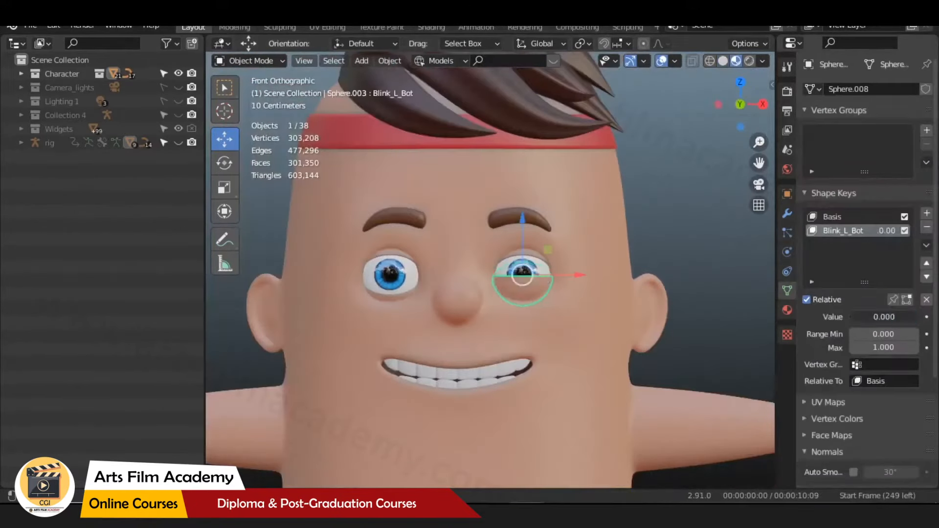
click(536, 259)
scroll(604, 245, up, 6)
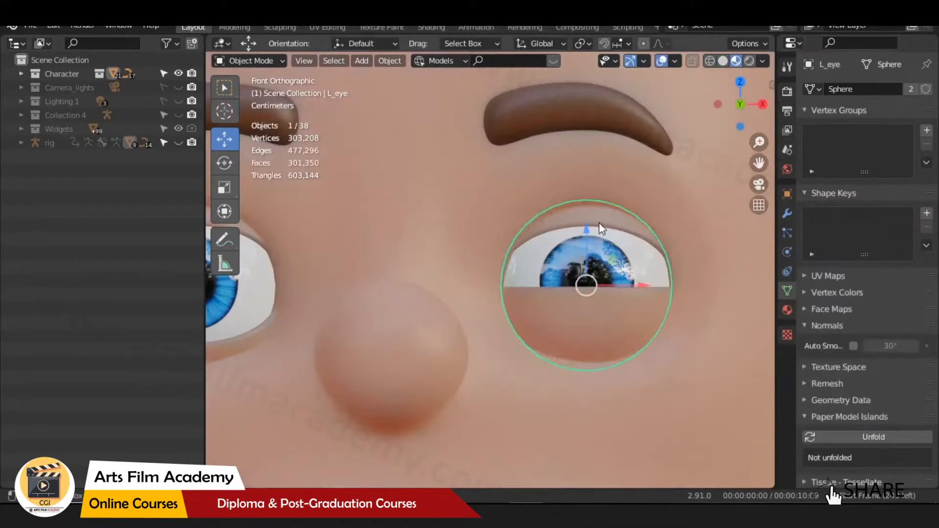
click(600, 226)
drag(905, 317, 850, 317)
Close the right eye by lowering Blink_R_top completely and setting Blink_R_bot to 0.
scroll(519, 288, down, 3)
shift+middle_drag(519, 287, 655, 273)
click(465, 227)
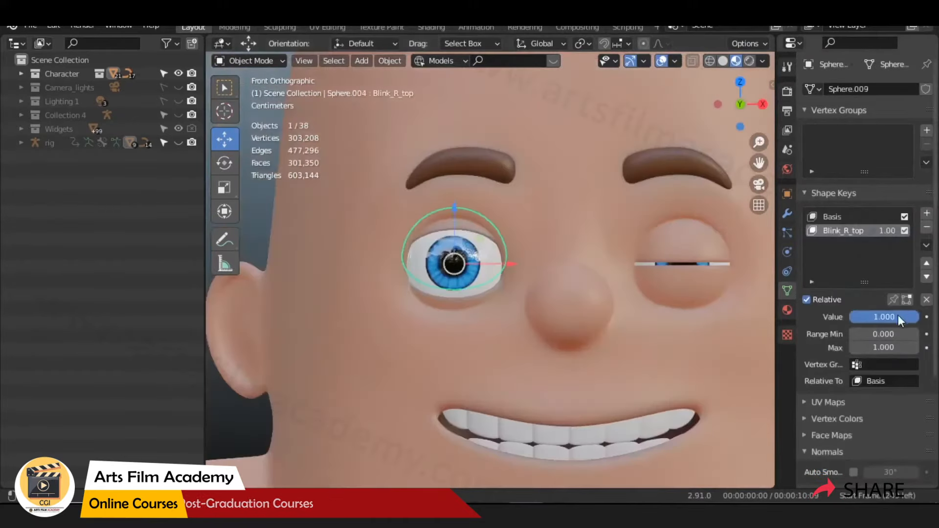
mouse_move(899, 317)
mouse_down()
mouse_move(831, 317)
mouse_move(912, 321)
mouse_up()
click(455, 291)
click(455, 291)
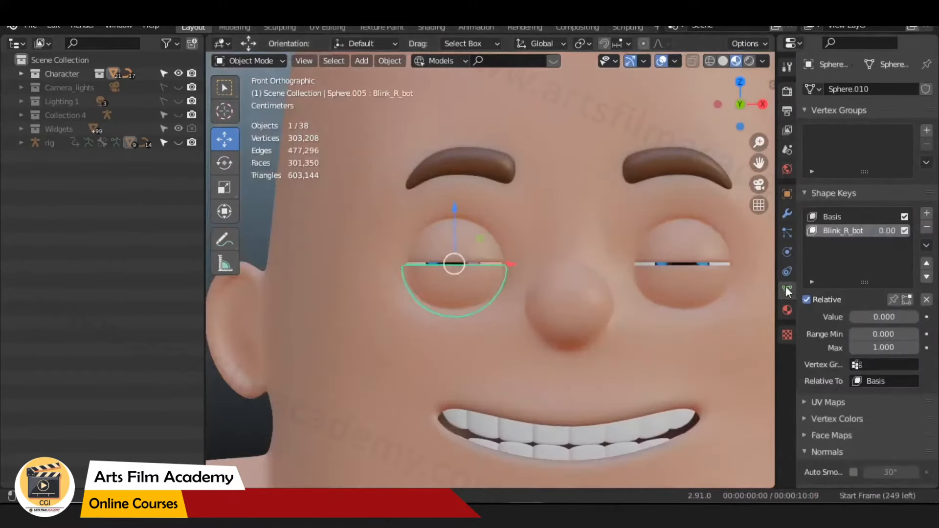
Examine the closed eyes on the whole character from the front.
scroll(688, 246, down, 6)
click(688, 246)
scroll(688, 247, down, 2)
middle_drag(688, 247, 678, 266)
scroll(677, 267, down, 4)
click(428, 295)
key(KP_1)
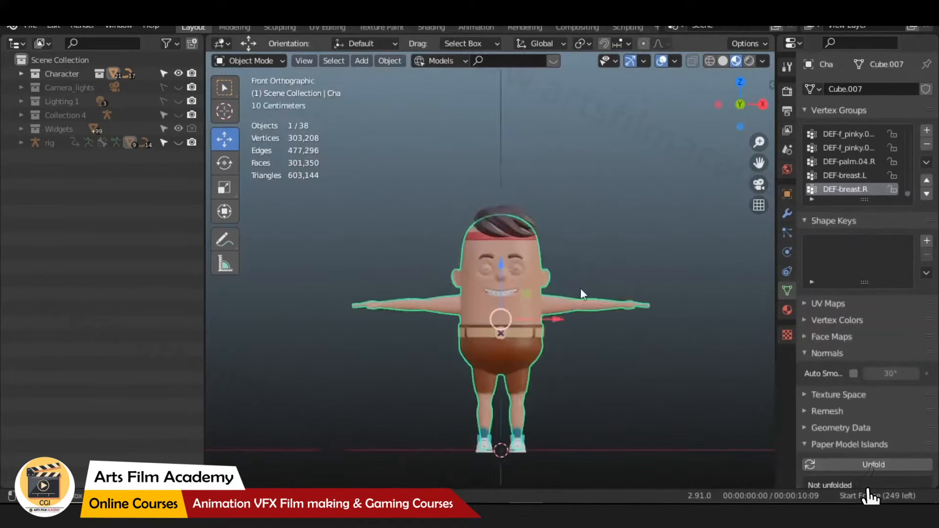
key(KP_Decimal)
click(571, 305)
Open both upper eyelids again by setting Blink_L_Top and Blink_R_top to 1.
click(513, 203)
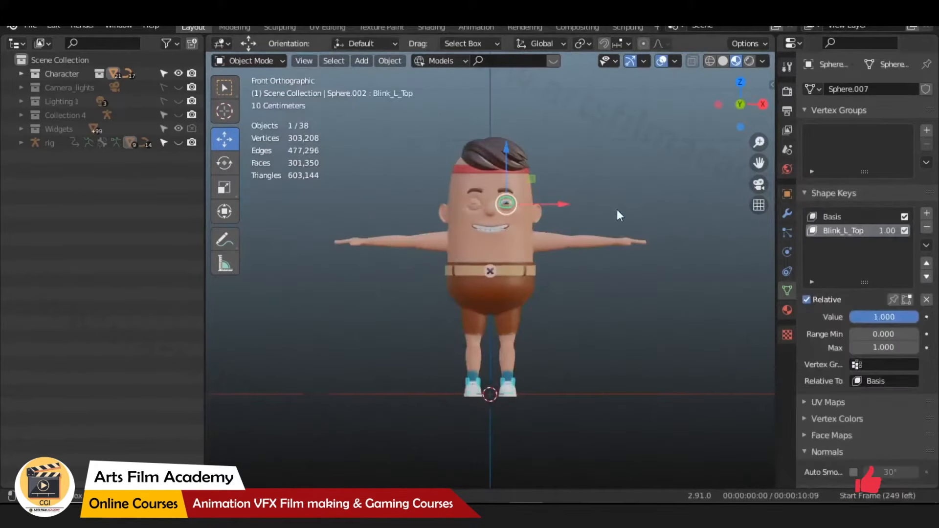
click(474, 205)
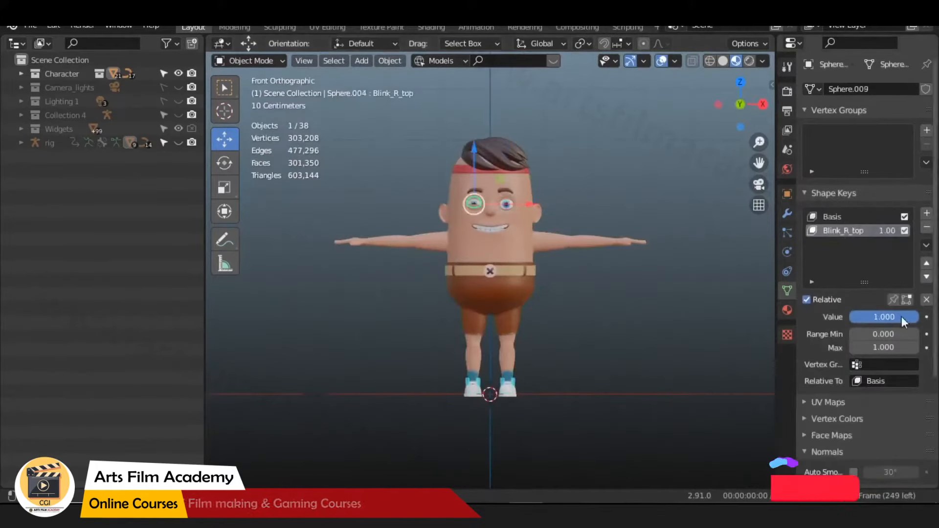
click(787, 291)
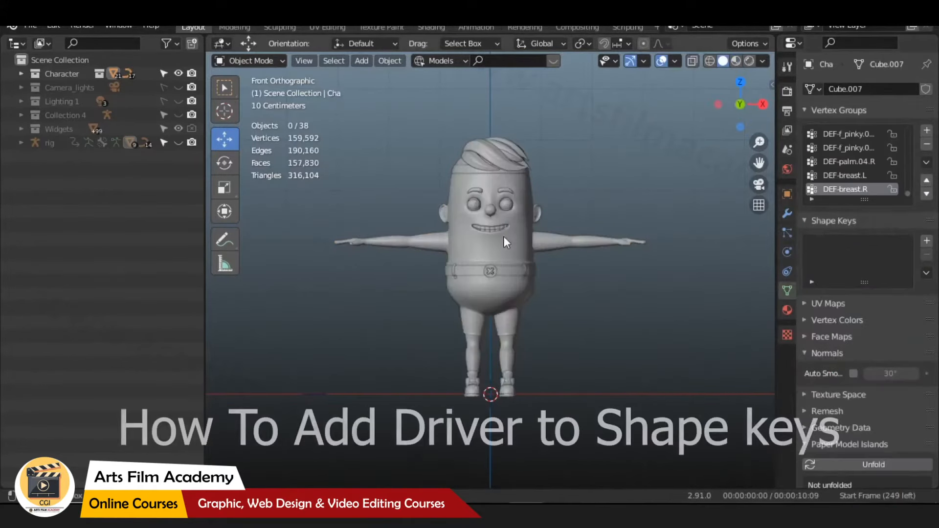
Select the left eyeball and snap the 3D cursor to it.
click(504, 234)
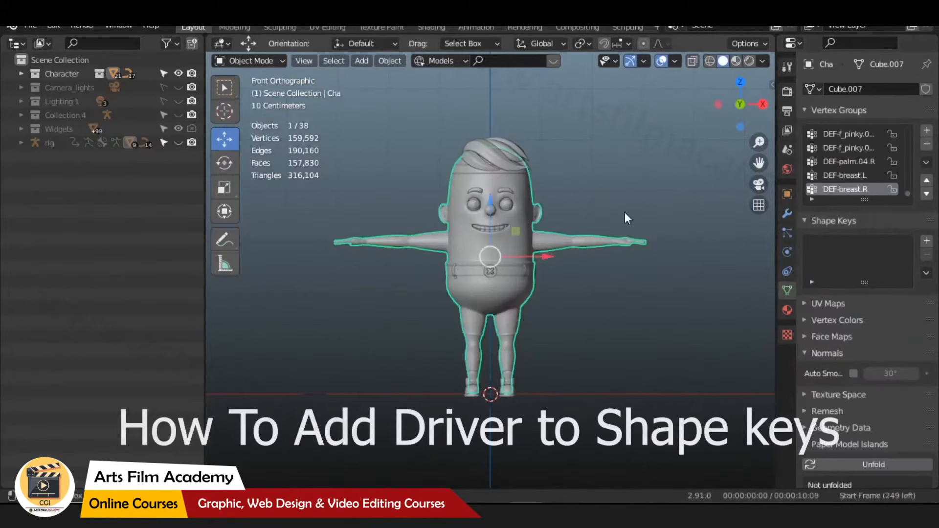
click(559, 248)
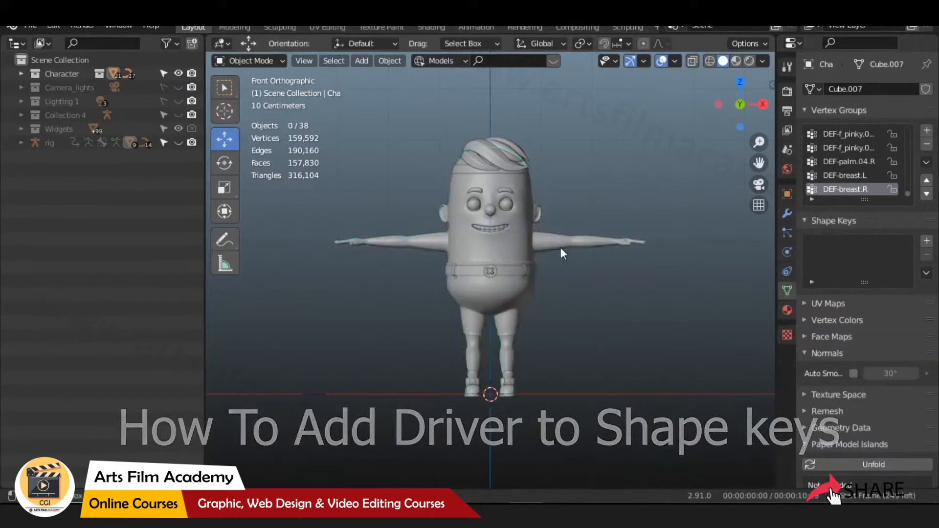
scroll(549, 249, up, 8)
click(530, 243)
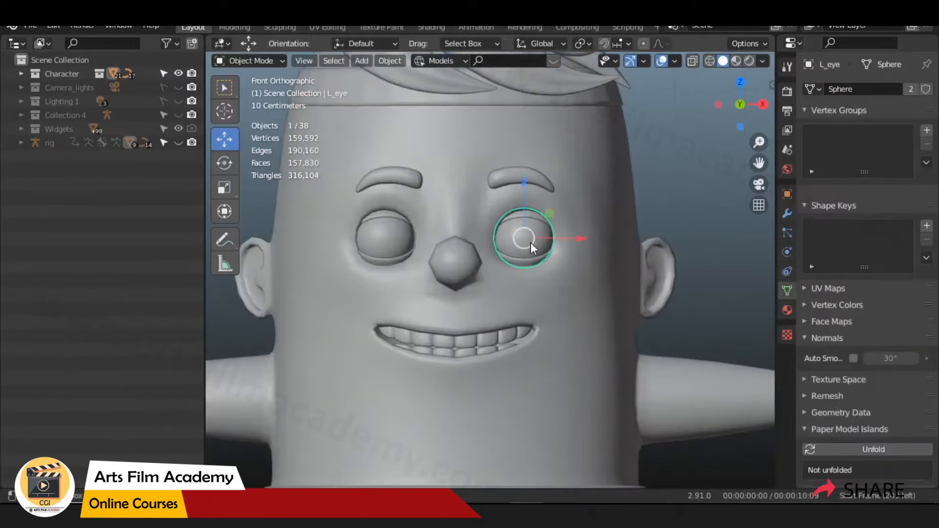
key(shift+s)
click(520, 308)
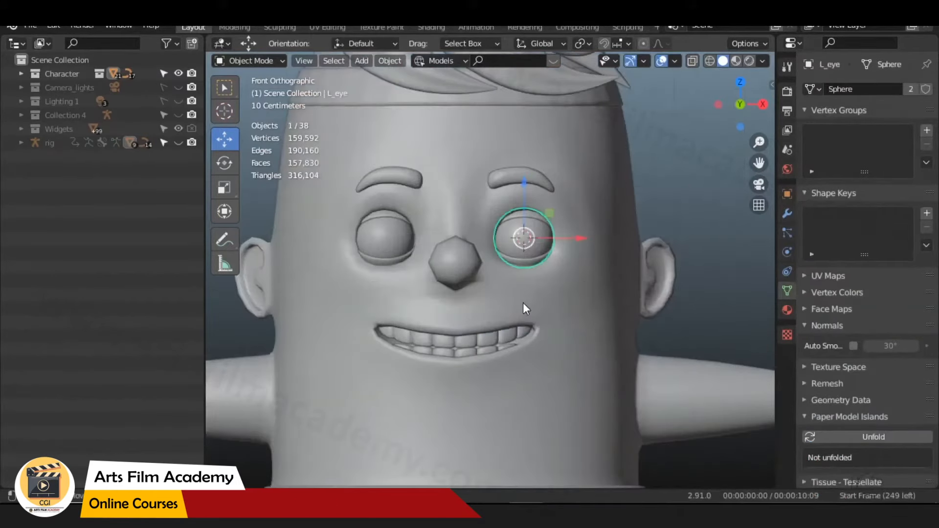
Add an armature at the left eye's 3D cursor position and rotate it -90° about X.
key(KP_3)
key(shift+s)
key(Escape)
key(shift+a)
click(575, 277)
scroll(503, 280, down, 4)
text(rx-90)
key(Return)
Snap the 3D cursor to the right eyeball, add a second armature there and rotate it -90° about X.
scroll(425, 237, down, 3)
key(KP_1)
scroll(440, 252, up, 2)
click(447, 257)
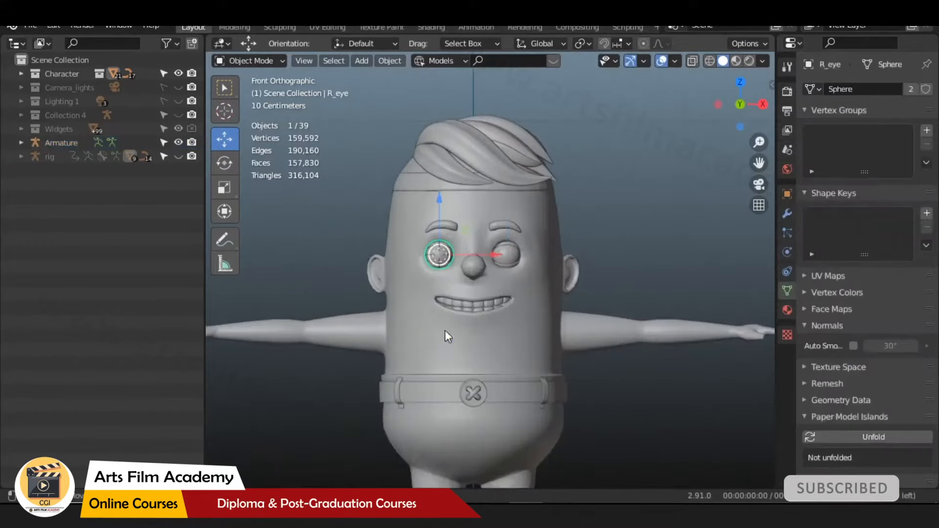
key(shift+a)
mouse_move(450, 279)
click(550, 282)
text(rx-90)
key(Return)
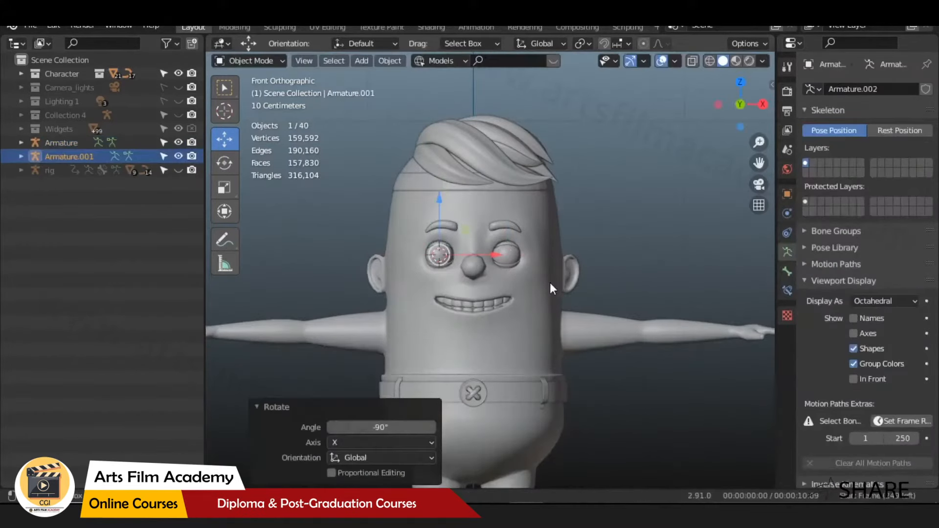
Move both armatures together 1.9231 m along X, then farther out past the character's hand.
ctrl+click(73, 142)
drag(533, 255, 737, 256)
scroll(736, 256, down, 2)
shift+middle_drag(743, 253, 597, 248)
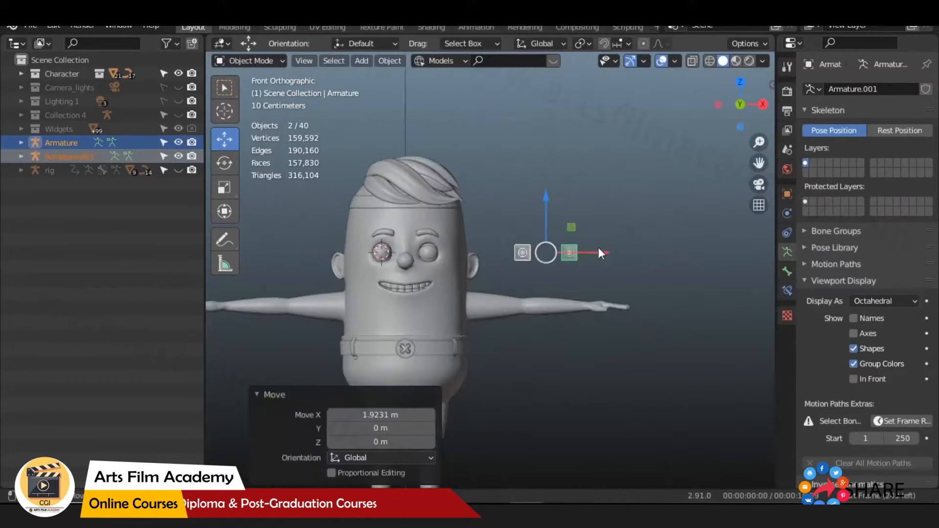
drag(599, 252, 766, 252)
scroll(763, 253, down, 1)
shift+middle_drag(757, 255, 658, 256)
drag(653, 255, 701, 255)
click(667, 242)
key(ctrl+z)
Convert all transforms of the two armatures to deltas with their values reset.
click(609, 174)
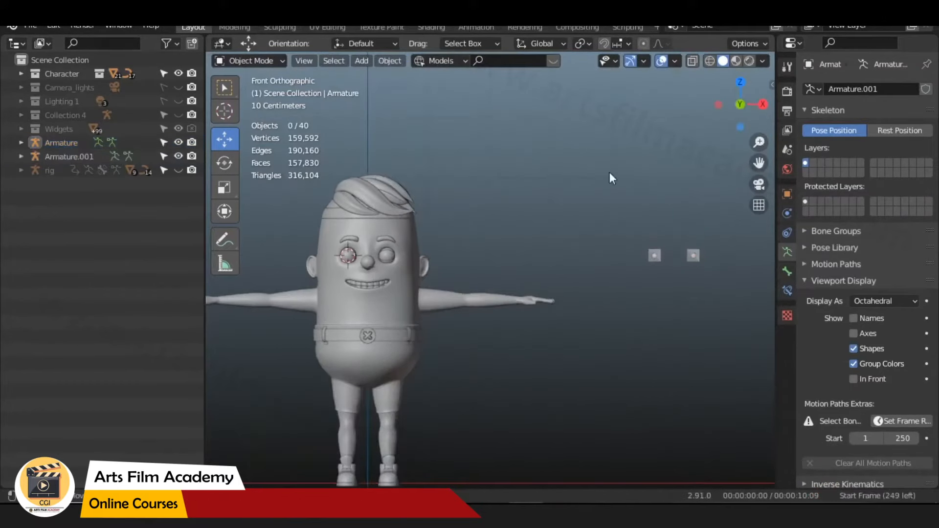
click(389, 61)
mouse_move(418, 126)
click(588, 248)
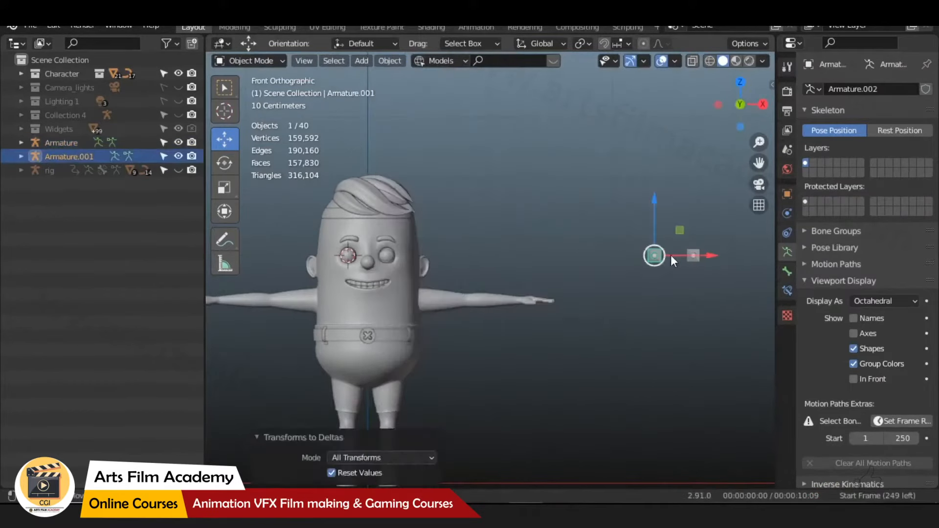
Convert all transforms of the left-eye armature to deltas and check both armatures' object transform values.
click(693, 256)
click(390, 61)
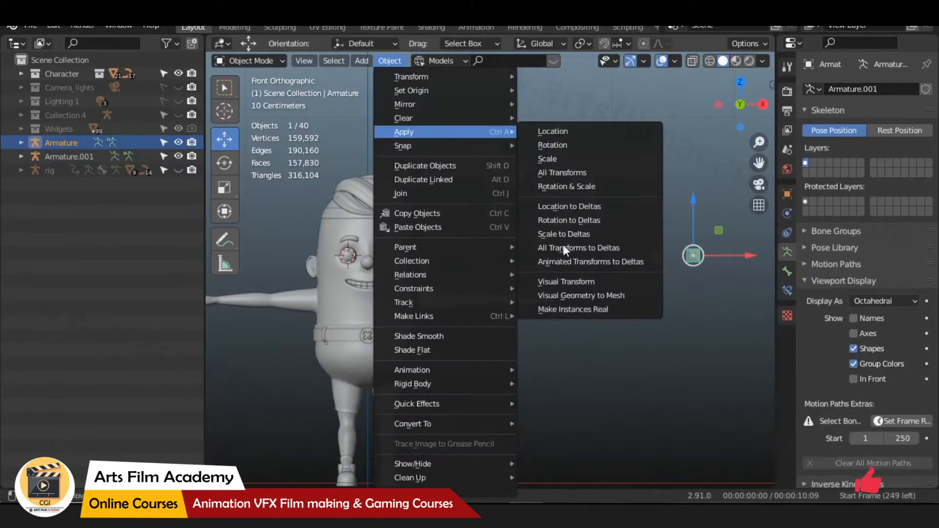
click(558, 248)
click(651, 259)
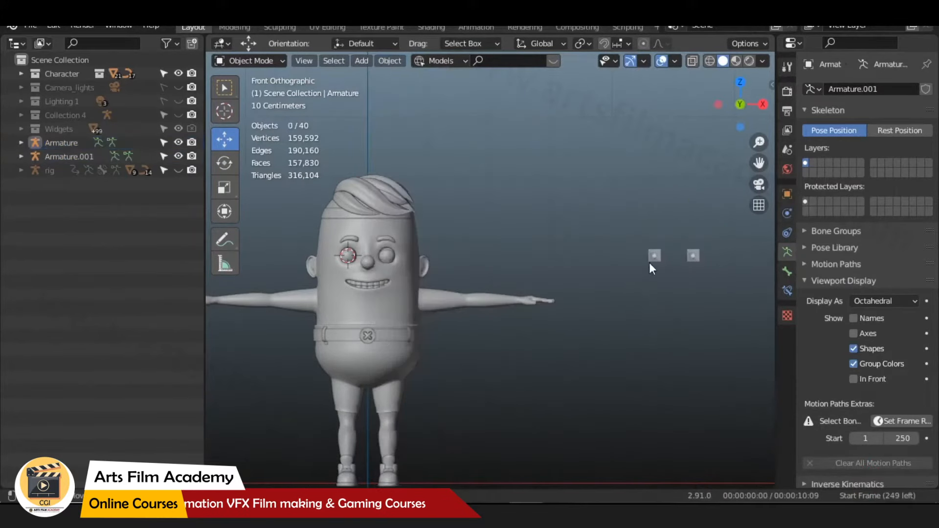
click(787, 193)
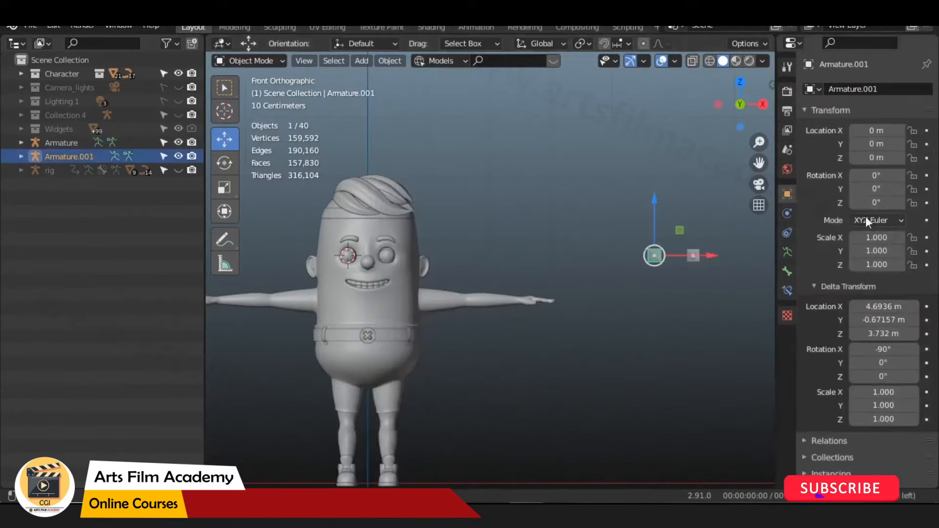
click(699, 258)
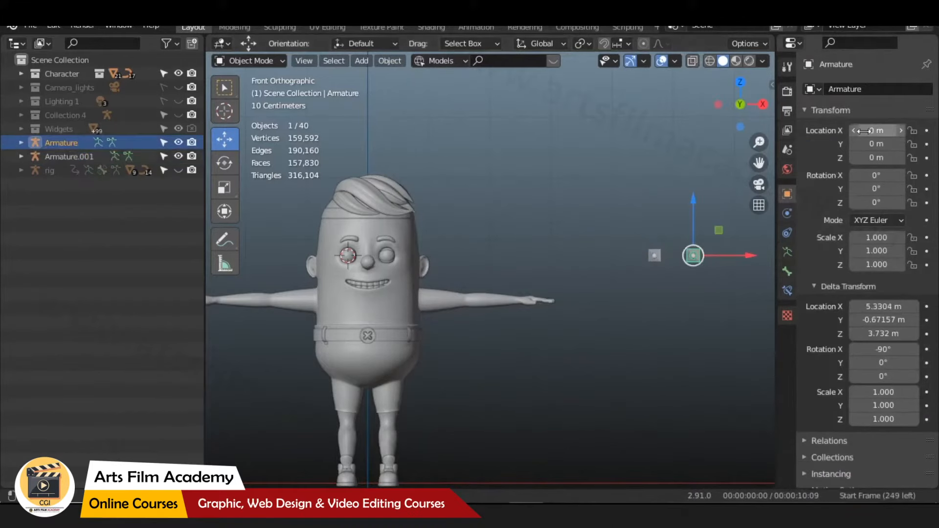
click(371, 257)
Add a driver to the value of the Blink_L_Top shape key on the left eye's upper eyelid.
scroll(373, 256, up, 6)
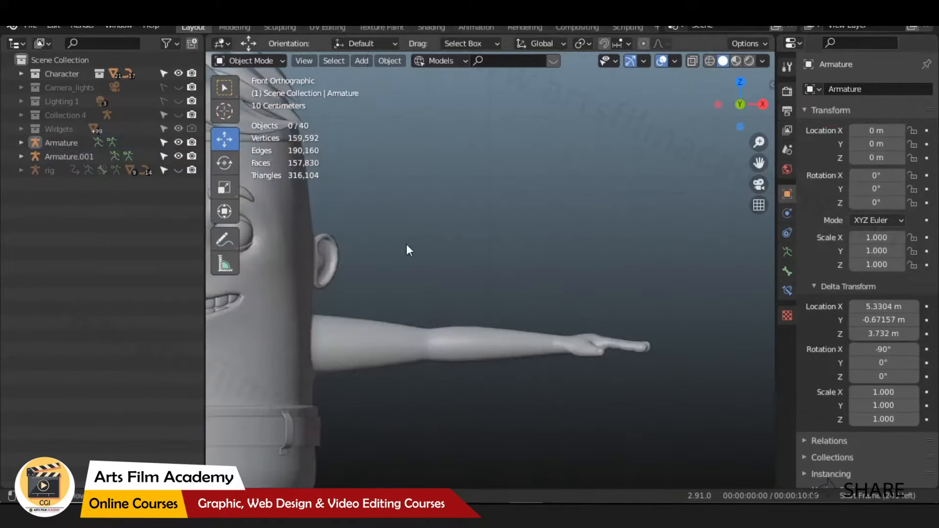
click(394, 232)
scroll(395, 231, up, 3)
shift+middle_drag(395, 231, 521, 292)
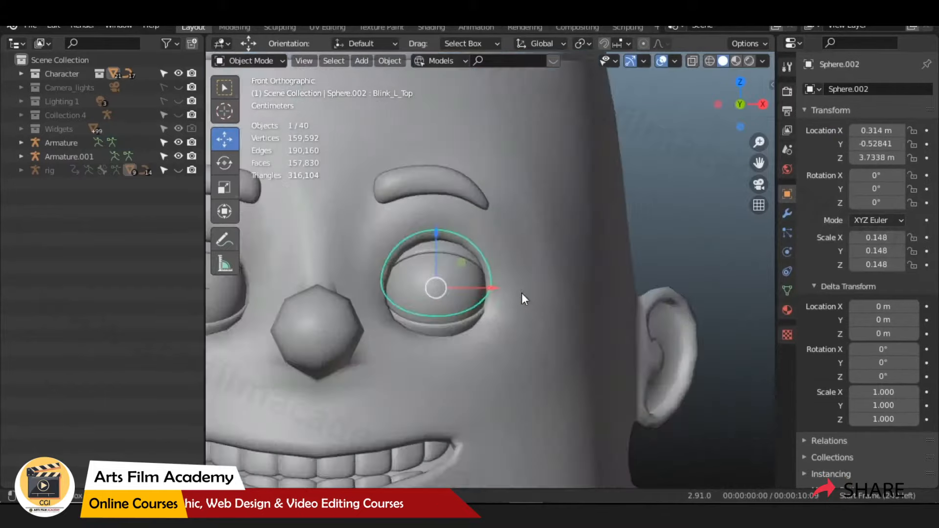
key(KP_3)
scroll(260, 265, up, 4)
shift+middle_drag(260, 265, 375, 265)
key(KP_1)
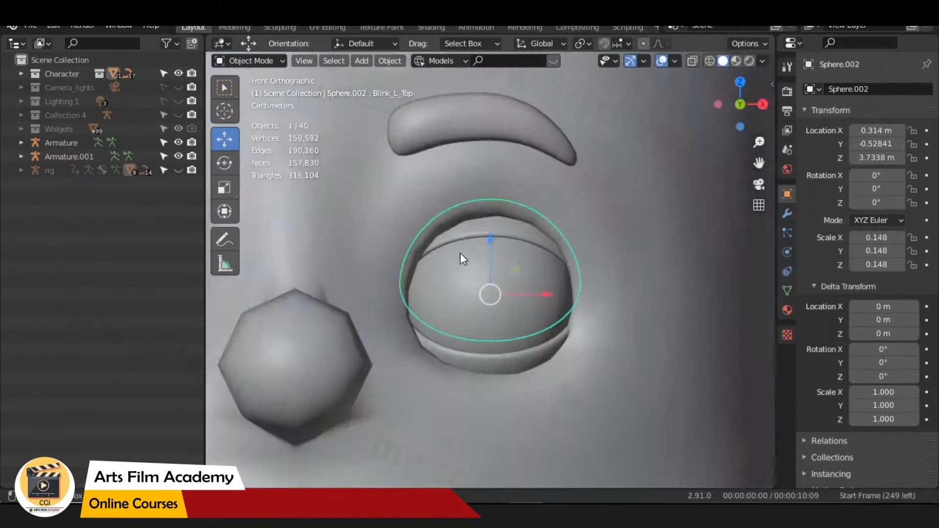
scroll(459, 253, down, 6)
click(787, 290)
right_click(876, 238)
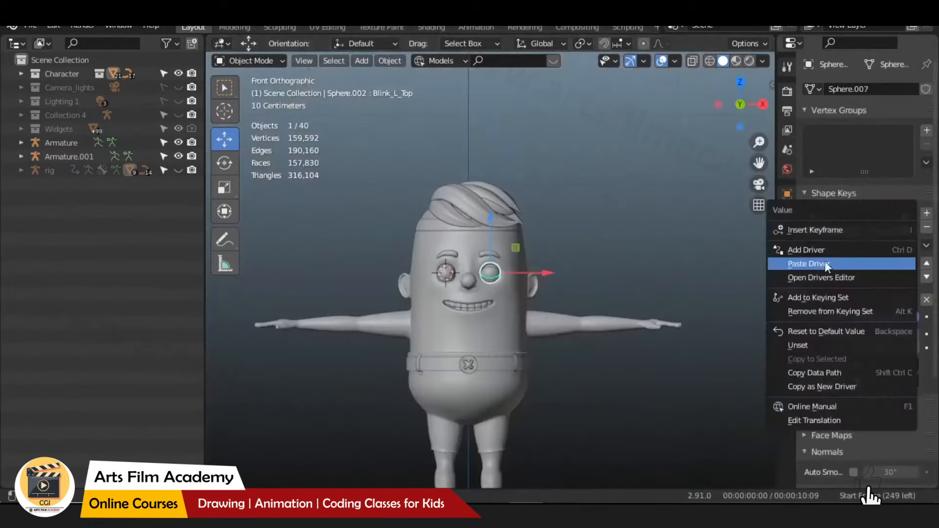
click(819, 251)
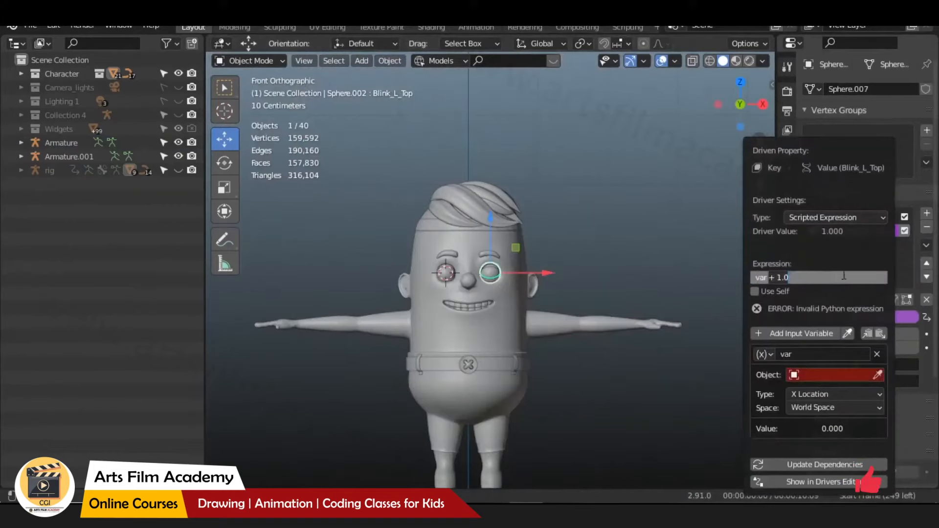
Set the driver expression to var, make its variable a single property, and pick the object Armature as its source.
click(763, 354)
click(793, 369)
click(827, 376)
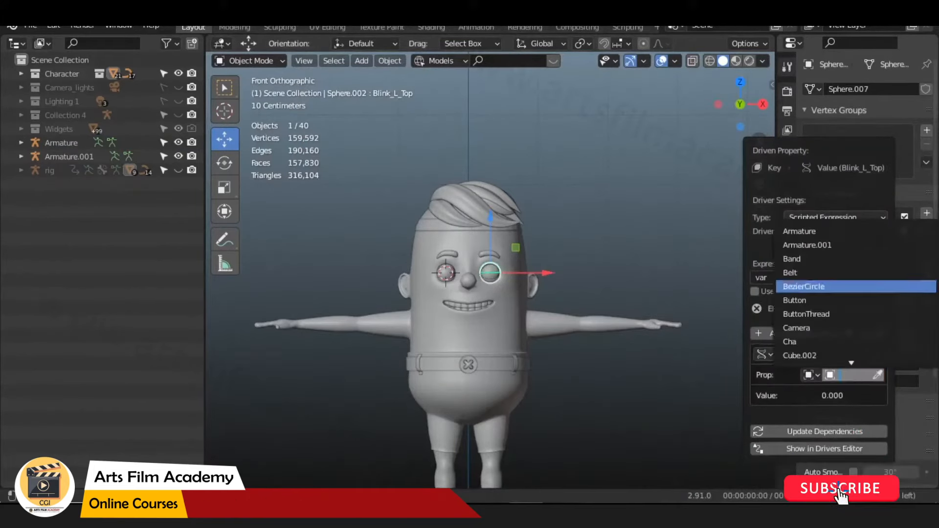
click(803, 232)
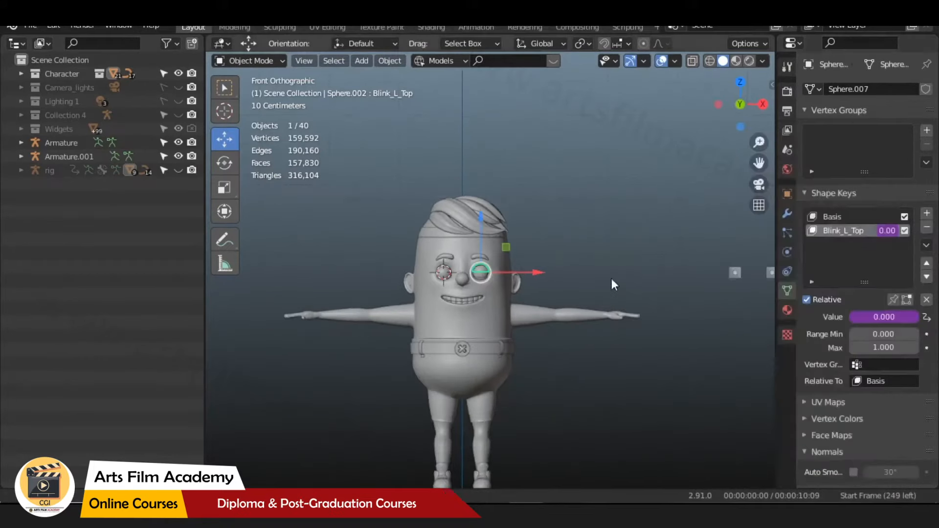
Rename the left-eye armature L_eye and the right-eye armature R_eye.
shift+middle_drag(611, 278, 482, 277)
click(62, 142)
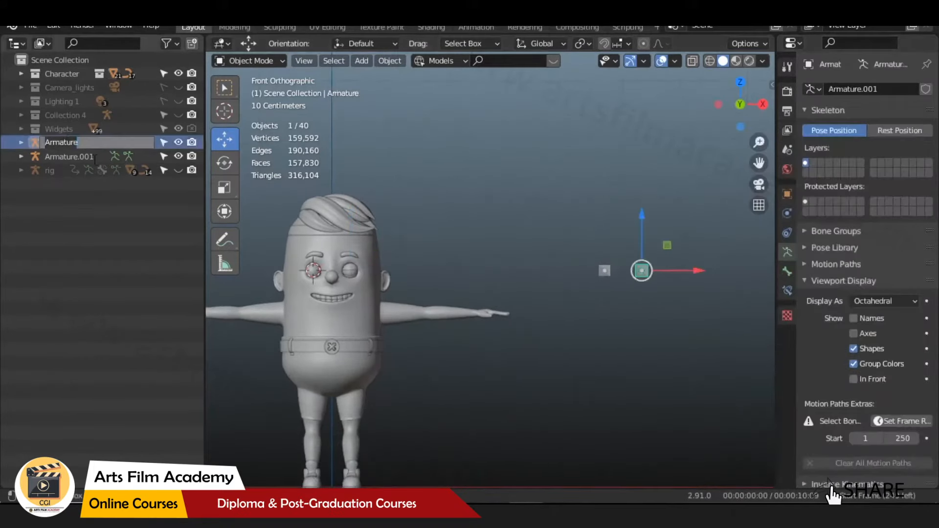
text(L_eye)
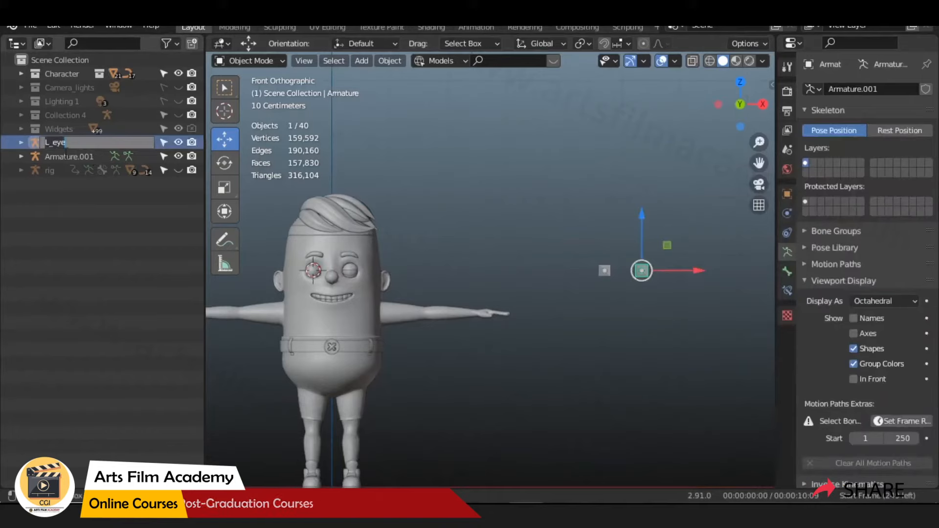
key(Return)
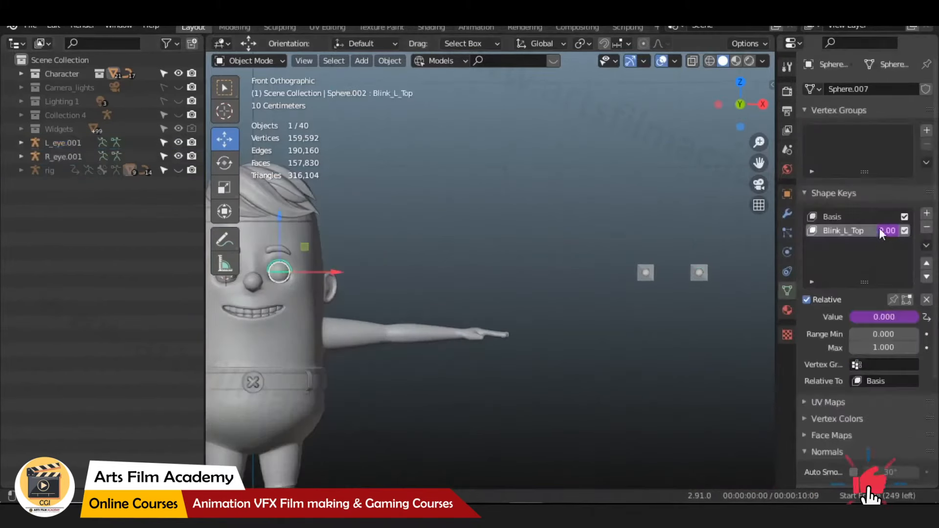
right_click(879, 231)
click(823, 268)
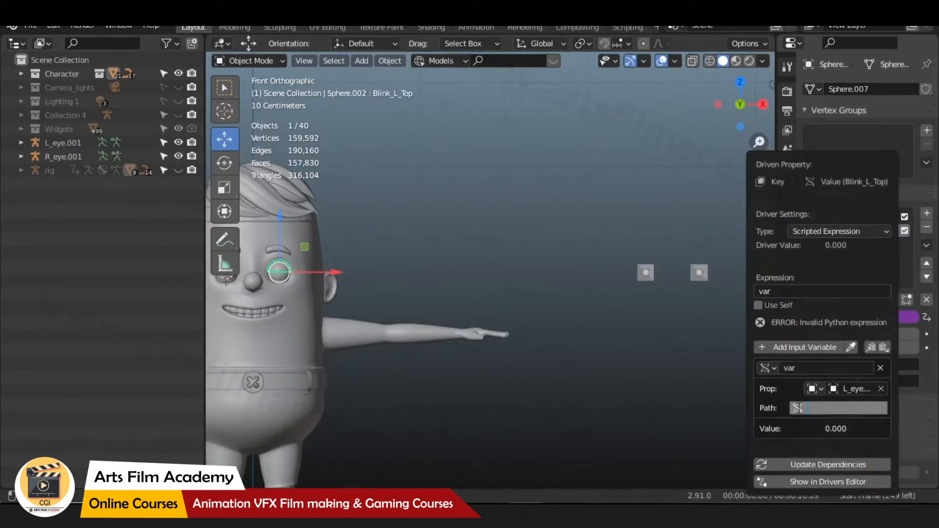
click(855, 389)
click(818, 406)
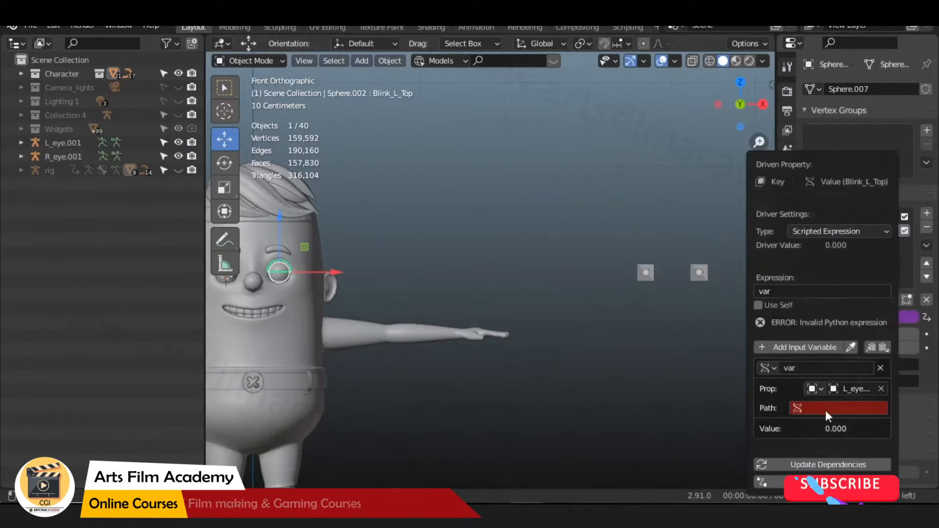
Copy the data path of the left-eye armature's Z location.
click(700, 273)
key(n)
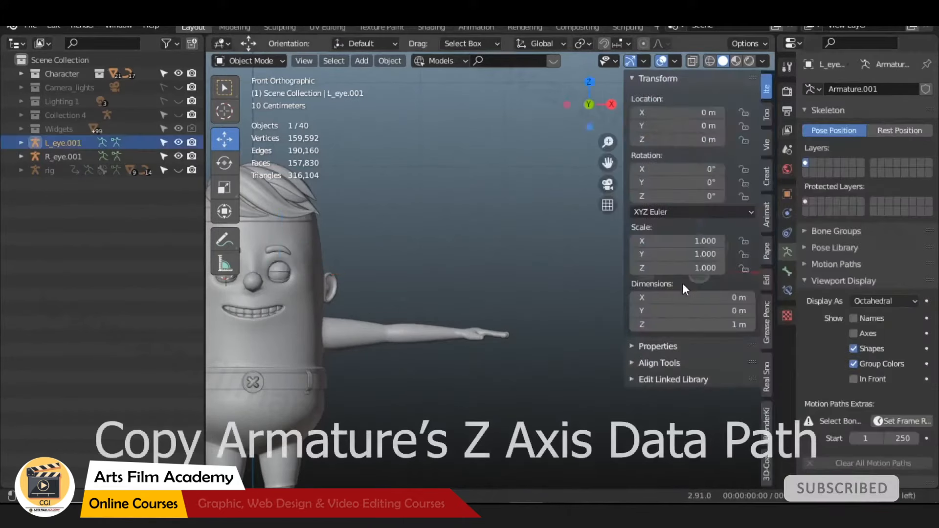
shift+middle_drag(617, 277, 534, 291)
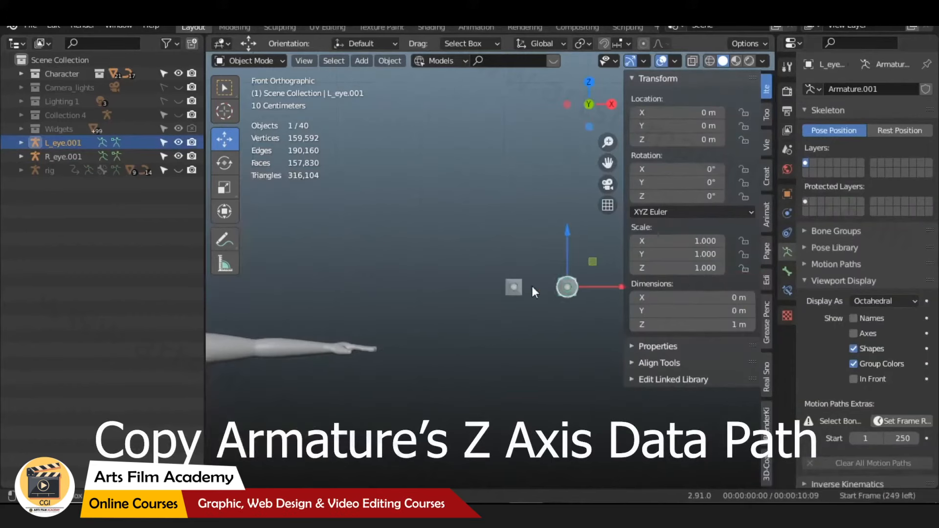
right_click(681, 142)
click(608, 250)
scroll(468, 317, down, 2)
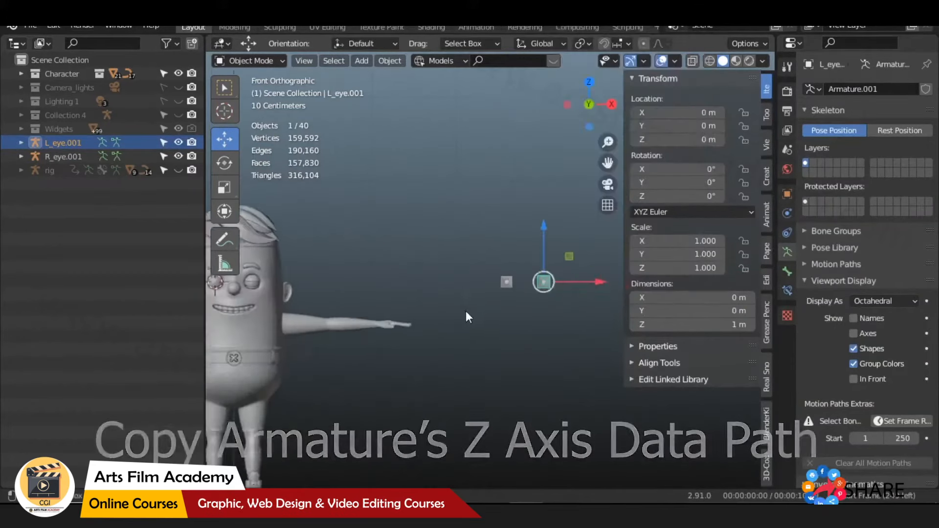
Set the Blink_L_Top driver's variable path to the copied location path completed with .z.
scroll(333, 298, up, 2)
shift+middle_drag(241, 292, 340, 296)
click(339, 294)
right_click(885, 316)
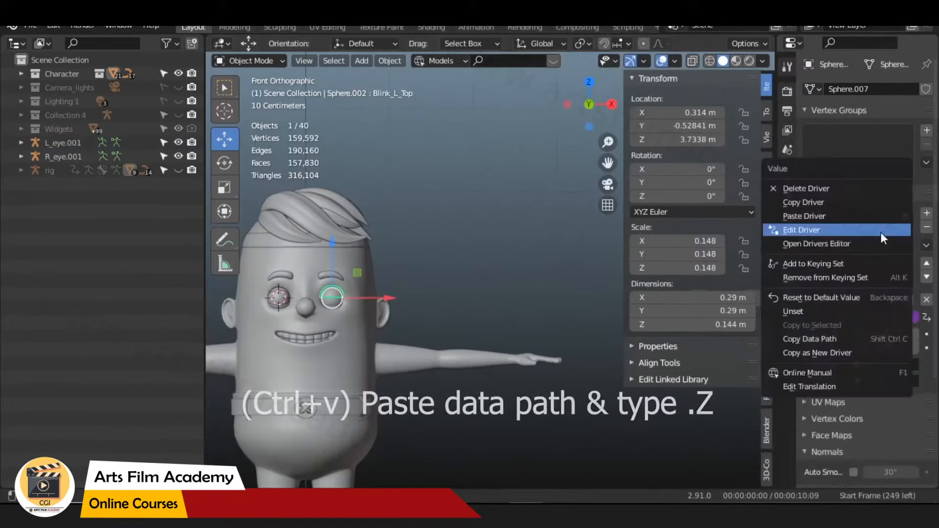
click(880, 231)
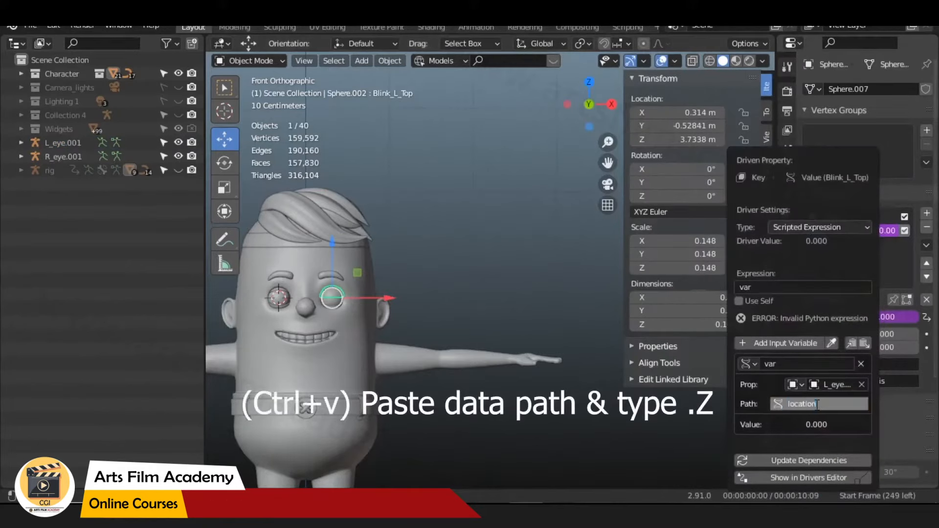
text(z)
key(Return)
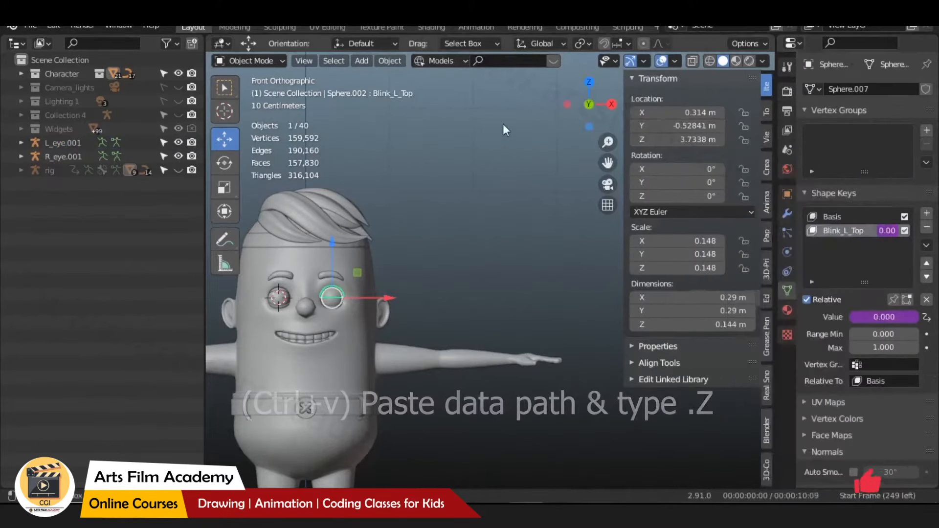
Test the upper-eyelid driver by moving the left-eye armature up along Z.
click(547, 245)
scroll(547, 246, down, 3)
shift+middle_drag(546, 246, 481, 247)
click(576, 286)
key(g)
key(z)
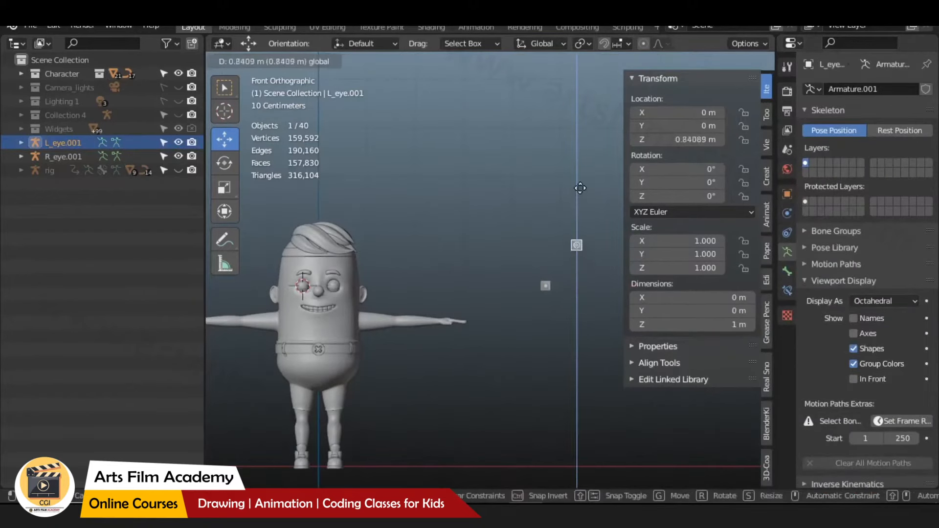
click(508, 252)
Copy the Blink_L_Top driver and paste it onto the lower eyelid's Blink_L_Bot shape key value.
scroll(508, 252, down, 2)
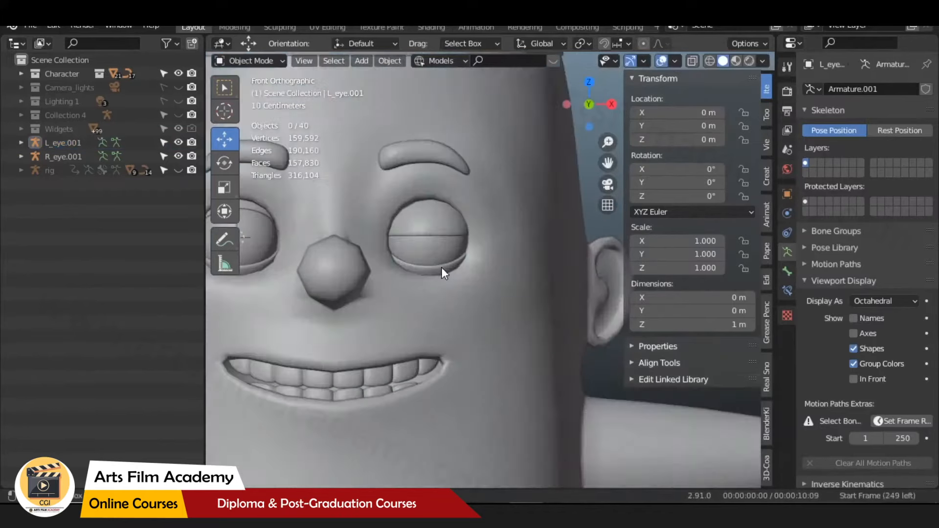
click(441, 267)
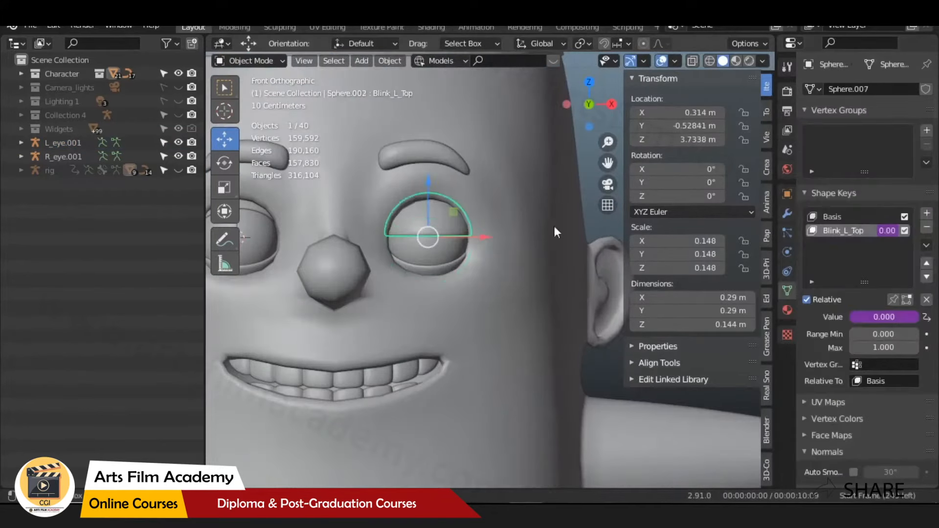
right_click(880, 231)
click(817, 203)
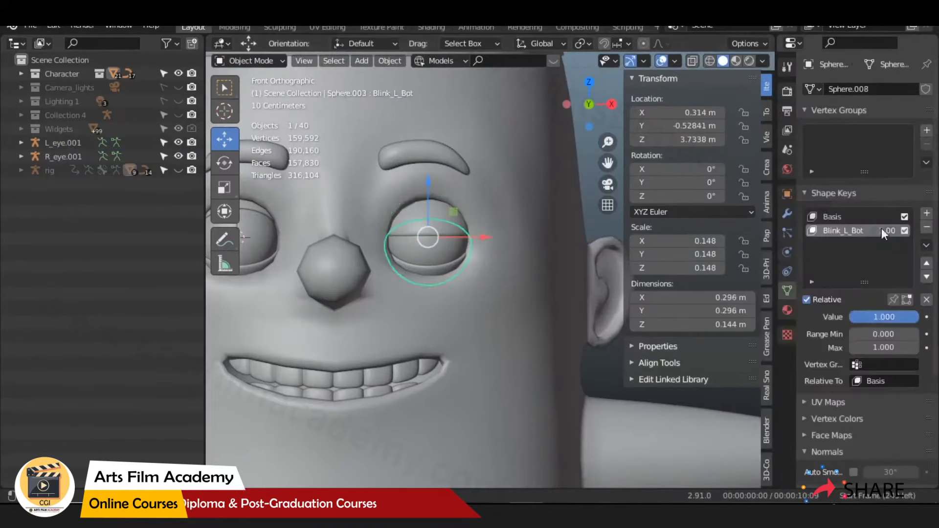
right_click(883, 230)
click(804, 260)
Test both left eyelids by moving the left-eye armature along Z, and undo the move.
scroll(513, 277, down, 3)
scroll(513, 278, down, 4)
shift+middle_drag(619, 277, 533, 277)
click(583, 260)
drag(586, 225, 576, 172)
click(576, 171)
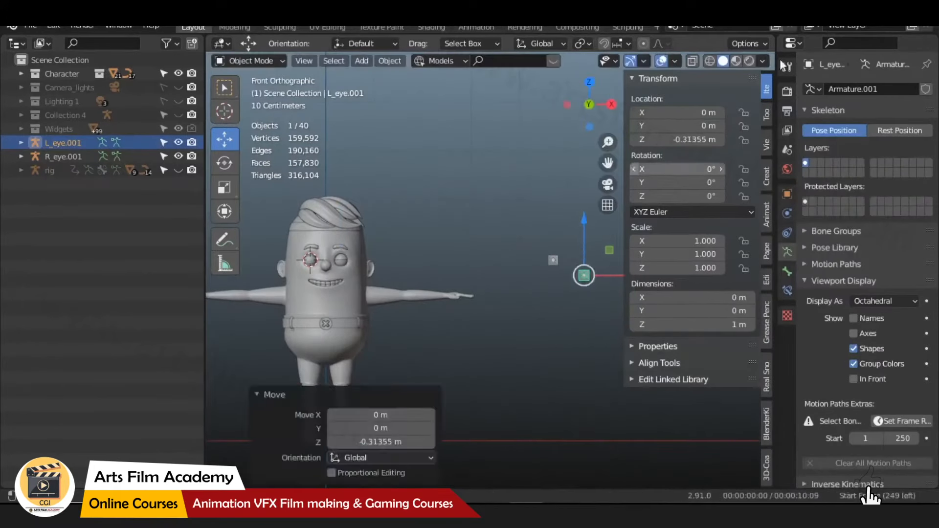
key(ctrl+z)
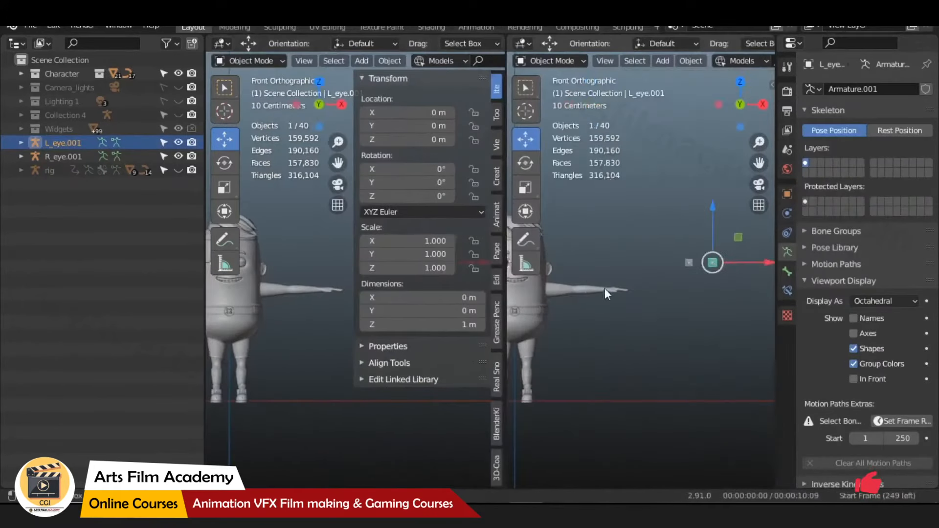
Set up two side-by-side viewports, framing the left-eye armature in the narrower one and hiding the sidebar in the wider one.
scroll(605, 290, up, 2)
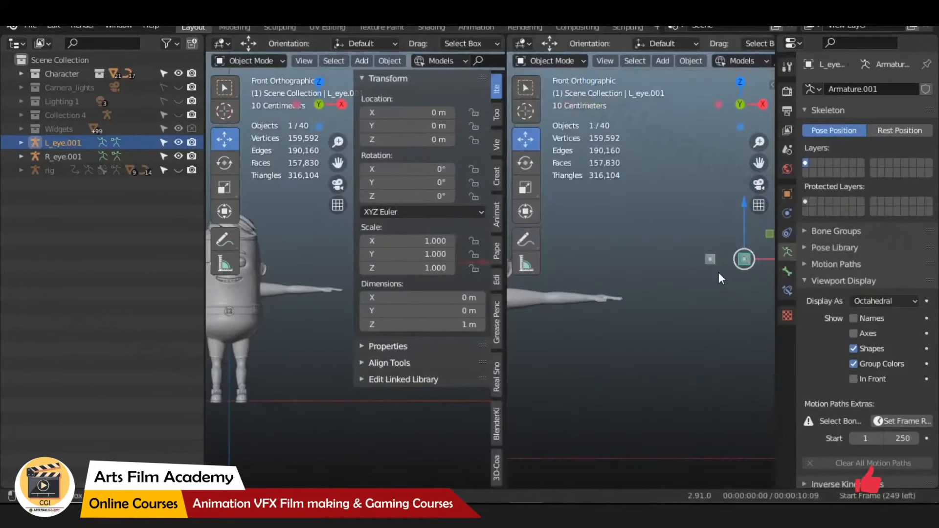
key(KP_Decimal)
key(n)
drag(506, 293, 635, 293)
Frame the character's left eye in the wide viewport and switch it to Material Preview shading.
click(307, 265)
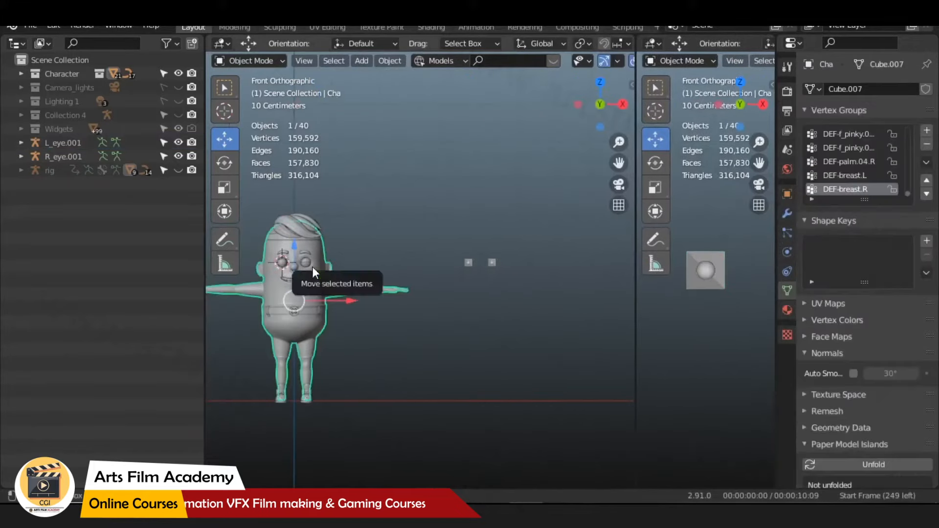
scroll(312, 266, up, 8)
scroll(576, 63, down, 4)
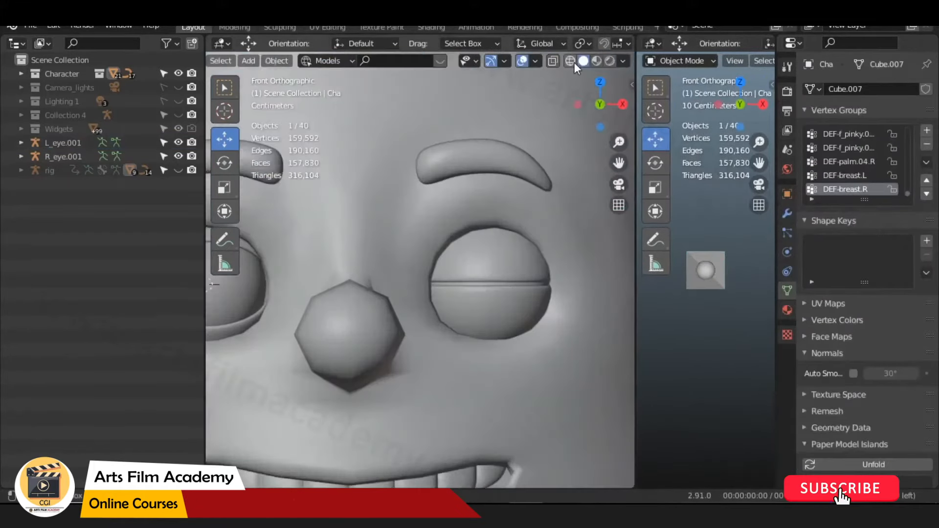
click(596, 61)
scroll(604, 147, down, 2)
Test the blink by moving the left-eye armature down about 0.18 m along Z and review its transform values.
click(720, 282)
drag(706, 225, 706, 260)
scroll(723, 297, down, 10)
click(723, 287)
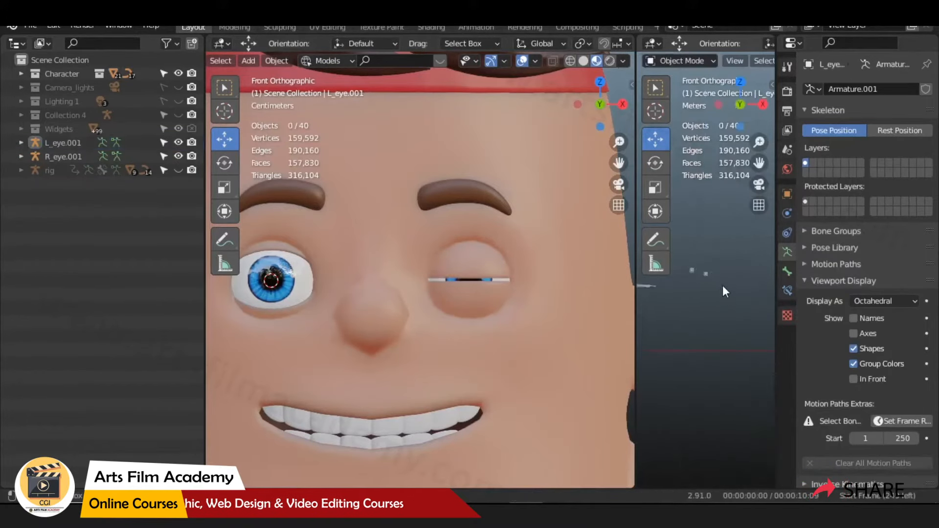
click(705, 274)
click(787, 194)
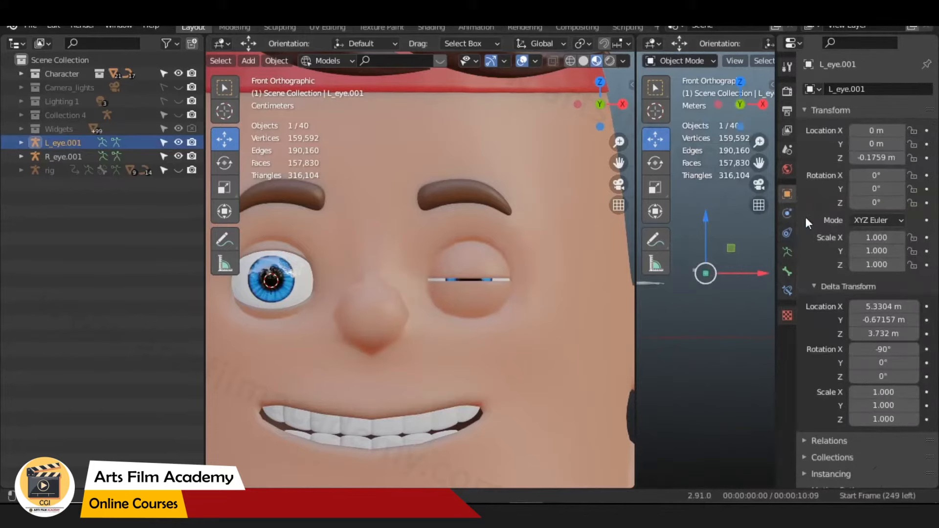
click(734, 325)
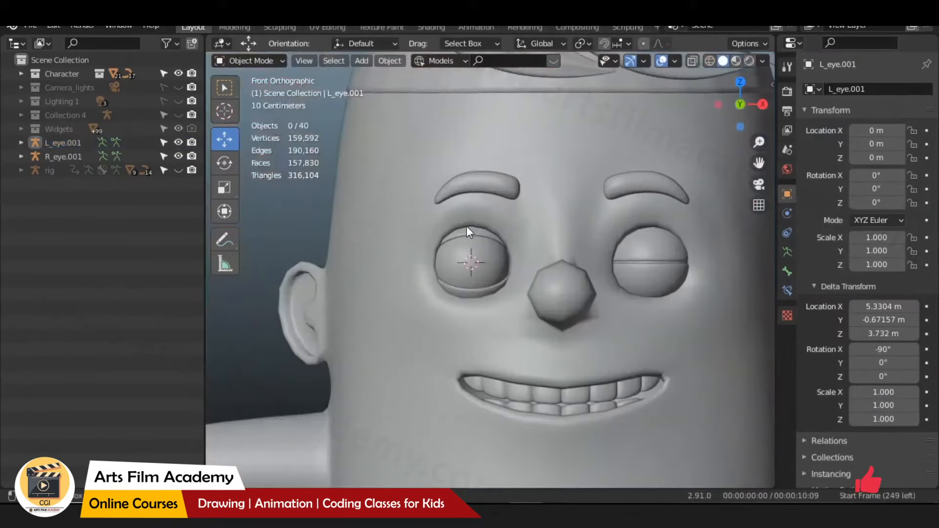
Snap the 3D cursor back to the world origin.
click(464, 227)
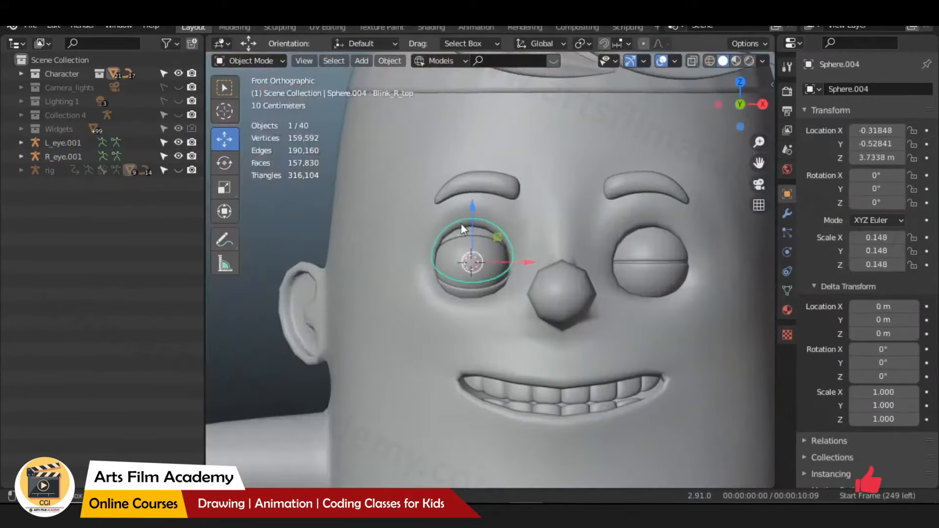
scroll(465, 228, down, 9)
click(628, 277)
scroll(343, 284, up, 3)
key(shift+s)
click(267, 330)
Add a driver to the Blink_R_top shape key value of the character's right upper eyelid.
shift+middle_drag(376, 291, 635, 295)
scroll(498, 277, up, 5)
click(507, 269)
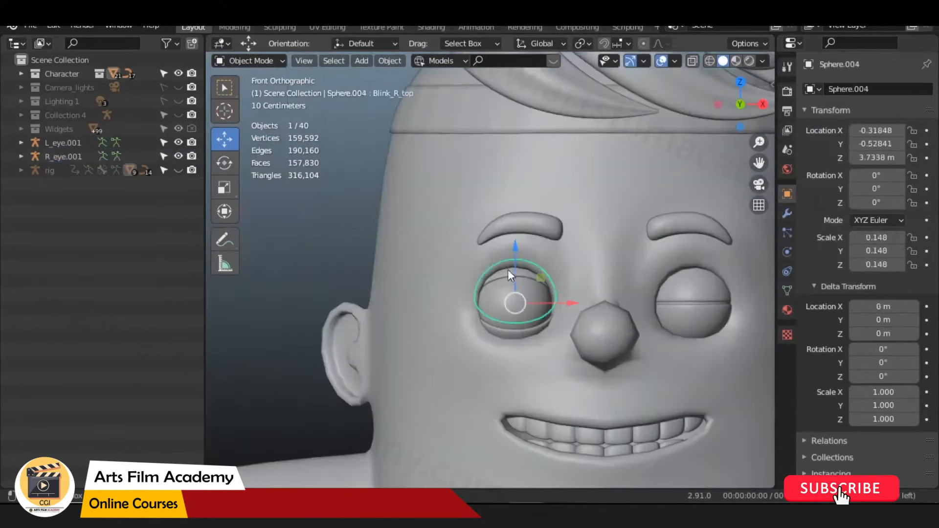
click(786, 290)
right_click(885, 317)
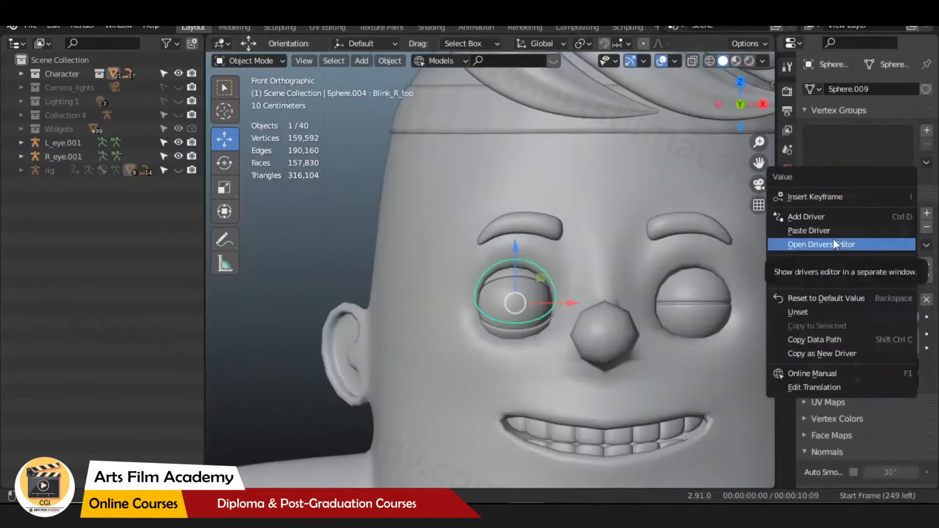
click(808, 217)
Set the Blink_R_top driver expression to var and its variable's target object to R_eye.001.
click(796, 277)
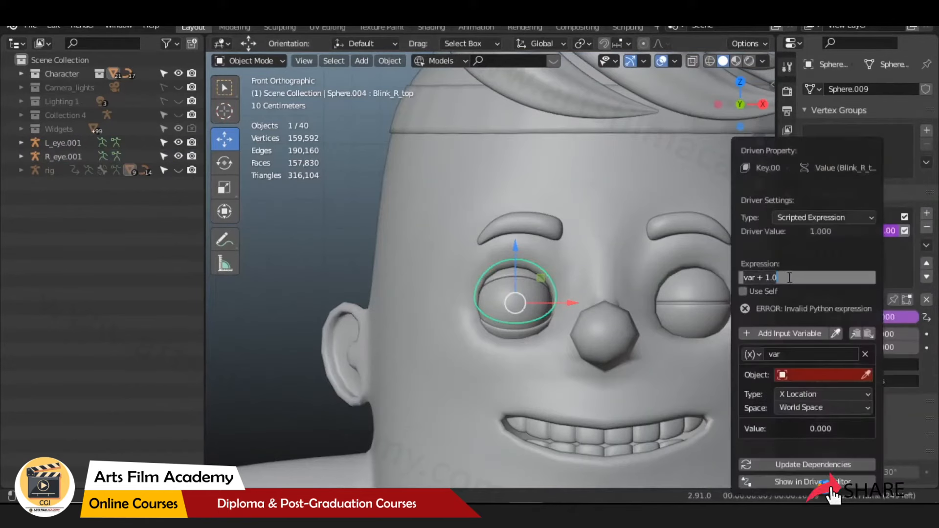
click(759, 277)
click(802, 372)
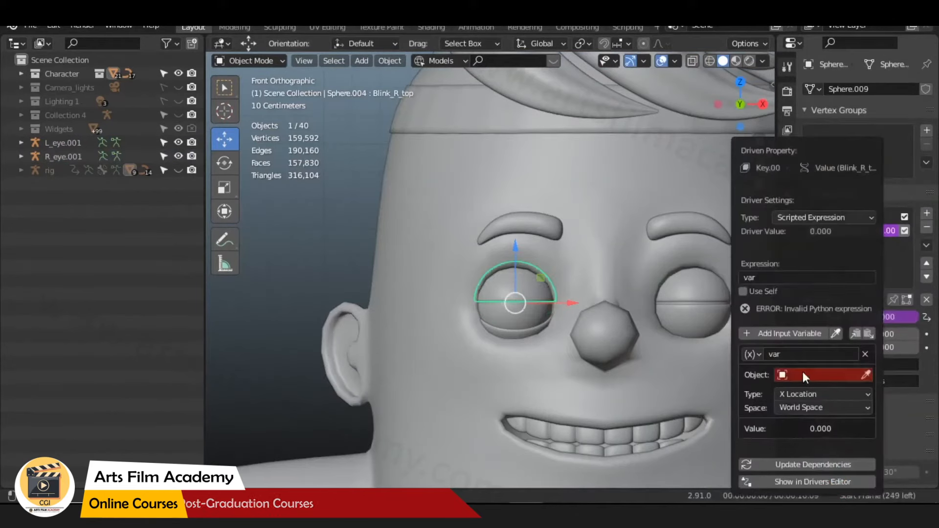
click(805, 374)
text(r)
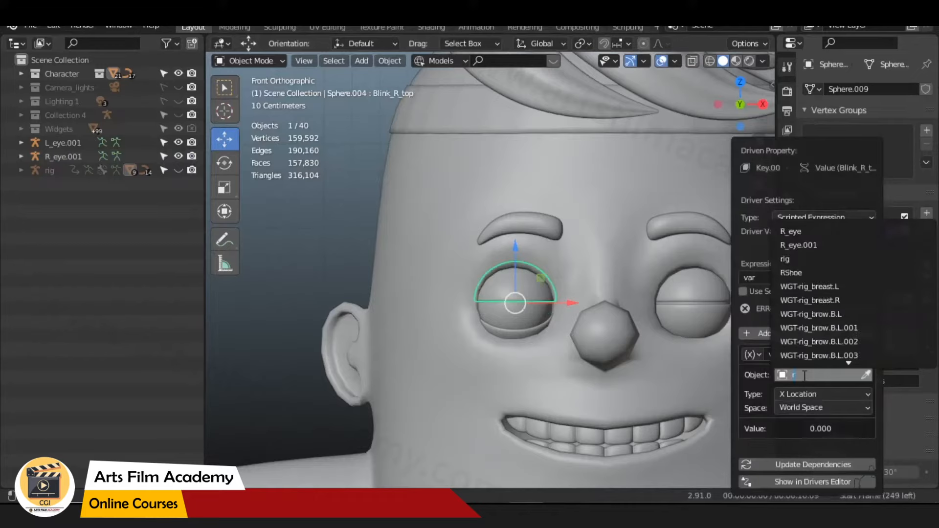
click(832, 244)
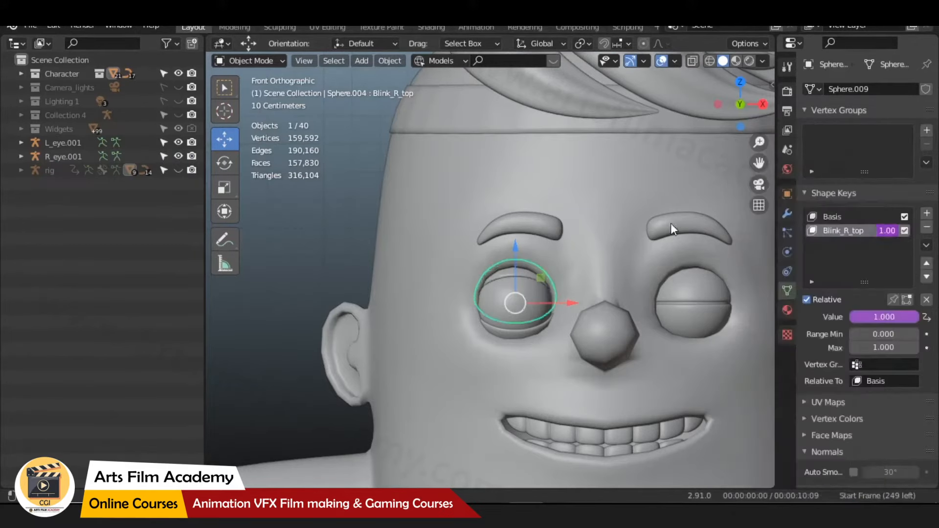
Reopen the Blink_R_top driver and change its input variable to the Single Property type.
scroll(518, 308, up, 2)
shift+middle_drag(523, 290, 435, 272)
right_click(885, 230)
click(791, 266)
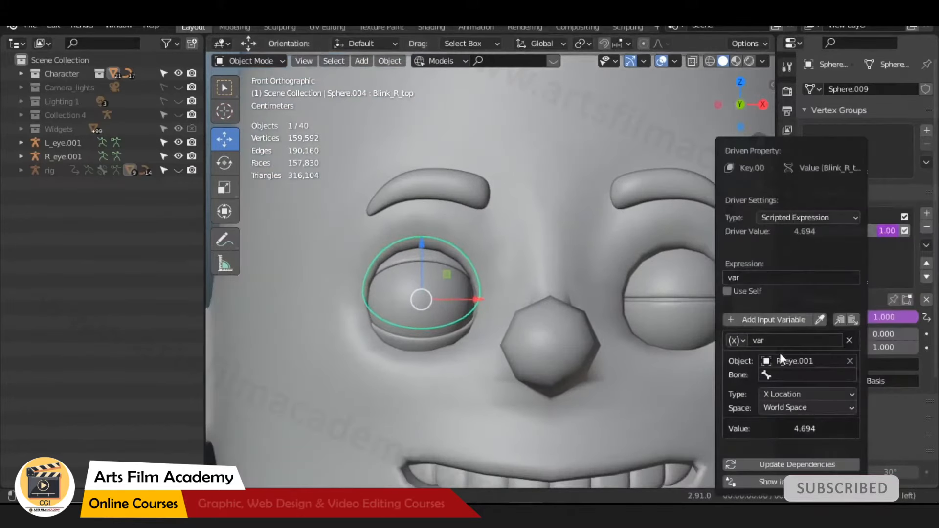
click(738, 341)
click(756, 357)
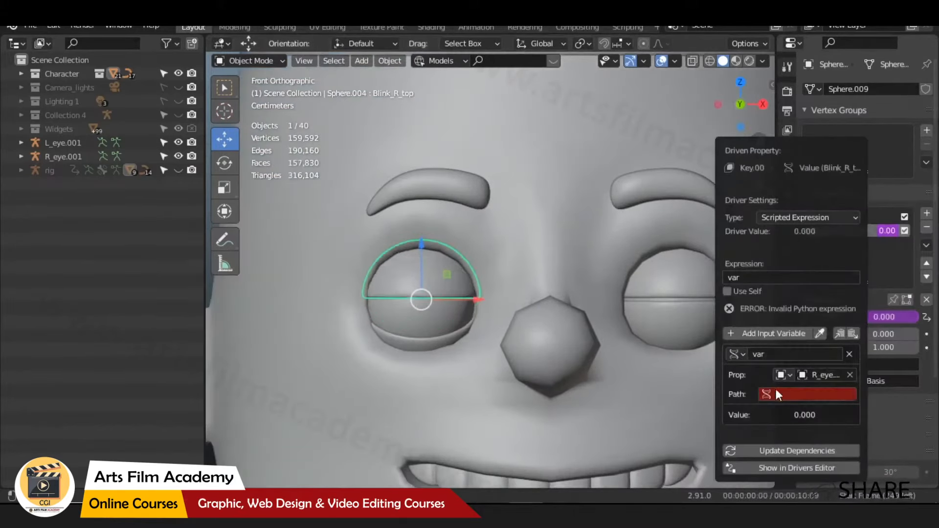
Copy the data path of the R_eye.001 armature's Z location.
scroll(586, 196, down, 3)
key(n)
key(alt+a)
scroll(494, 235, down, 2)
shift+middle_drag(493, 234, 376, 263)
scroll(436, 239, down, 3)
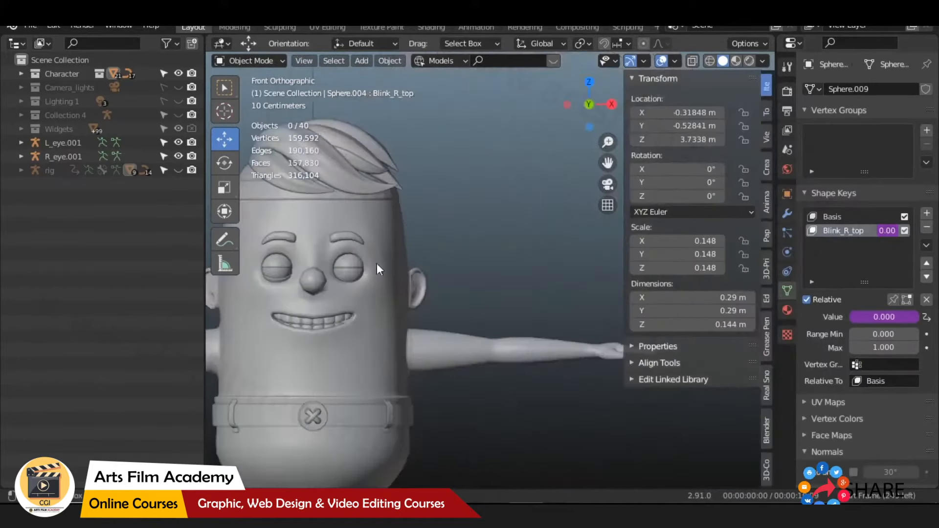
scroll(376, 263, down, 3)
shift+middle_drag(541, 261, 459, 256)
click(521, 267)
right_click(680, 139)
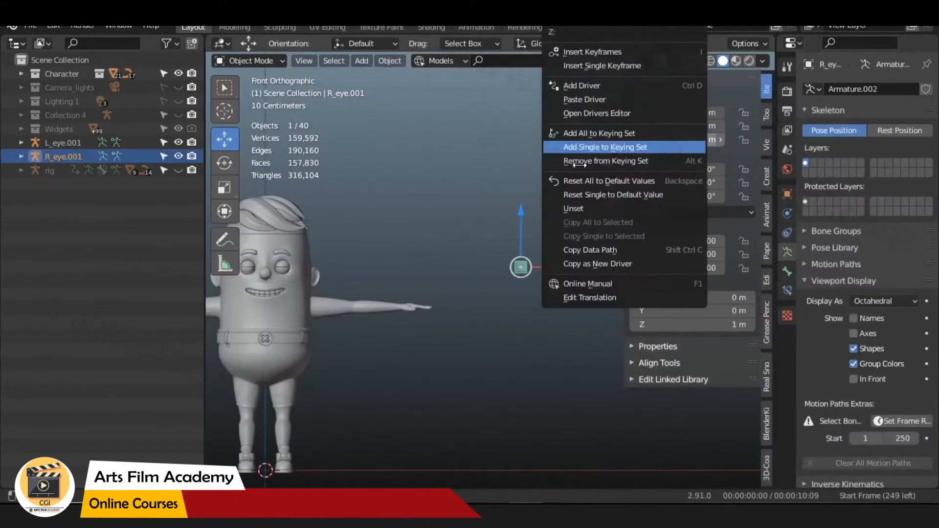
click(587, 250)
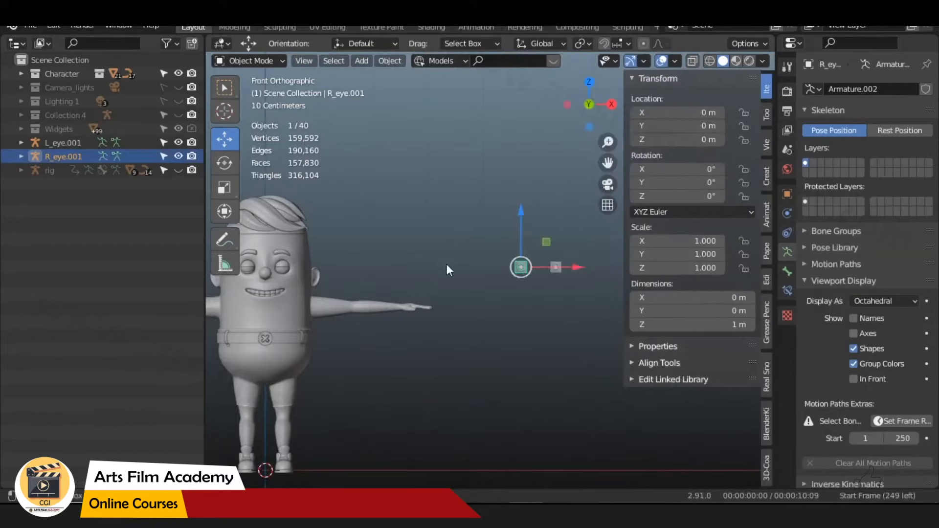
Set the variable path of the Blink_R_top driver to the armature's Z location.
scroll(343, 244, up, 6)
click(324, 288)
right_click(885, 230)
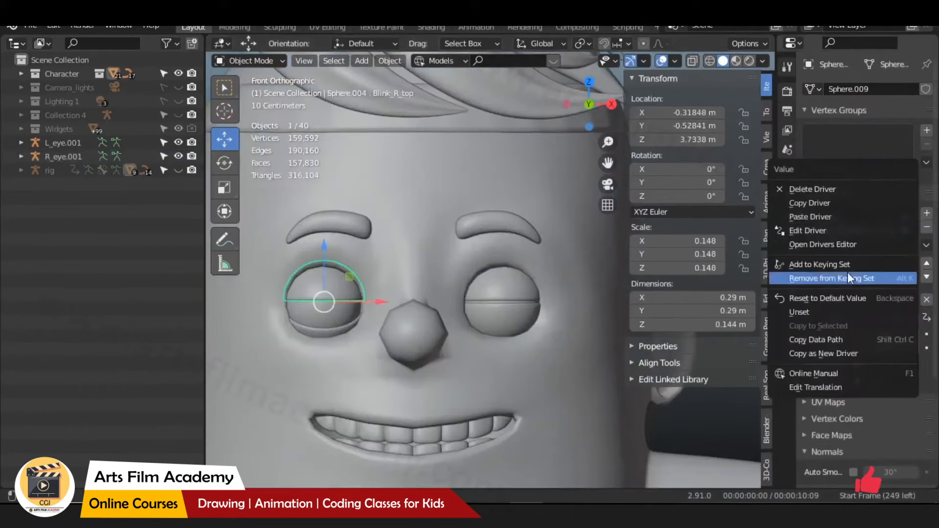
click(814, 240)
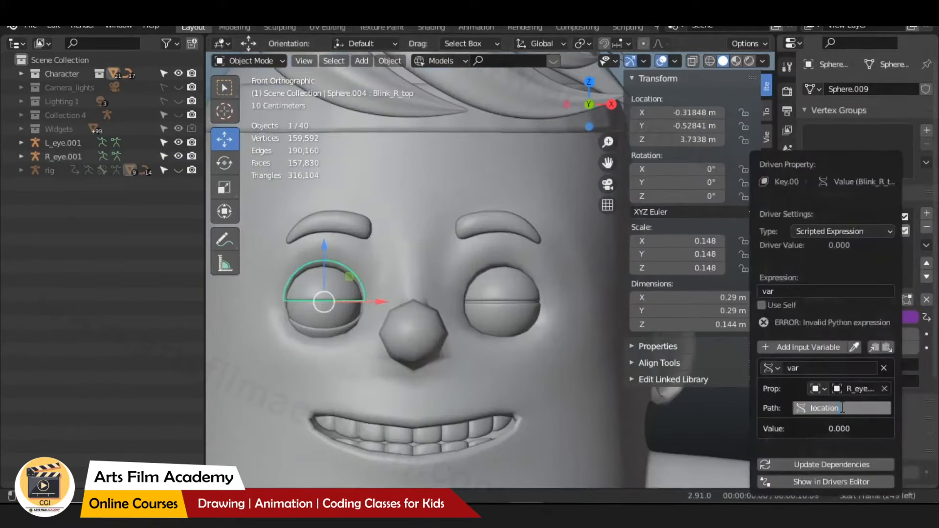
click(330, 285)
Test the right upper eyelid by moving the R_eye.001 armature up along Z, and undo the move.
scroll(481, 277, down, 11)
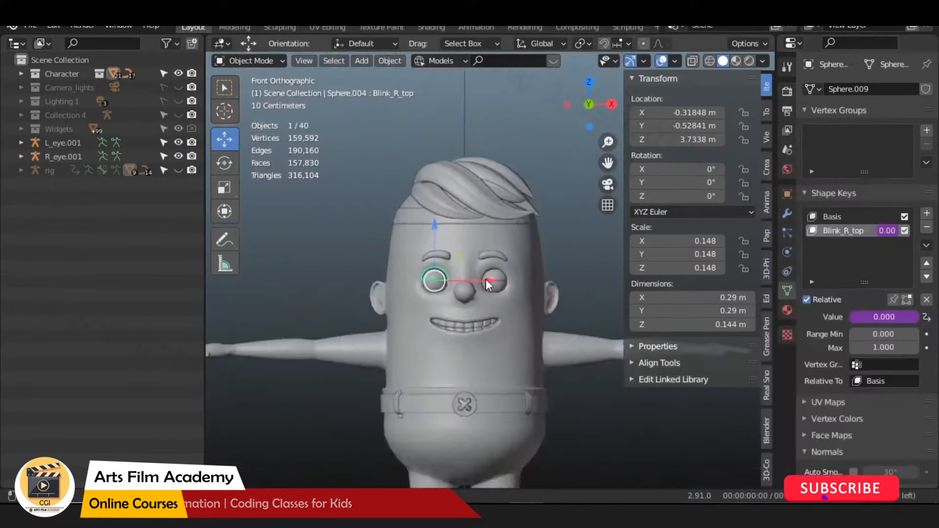
click(547, 250)
shift+middle_drag(546, 249, 459, 258)
click(513, 274)
drag(514, 230, 517, 194)
scroll(440, 271, up, 3)
scroll(530, 282, down, 3)
key(ctrl+z)
shift+middle_drag(530, 281, 433, 279)
scroll(374, 274, up, 6)
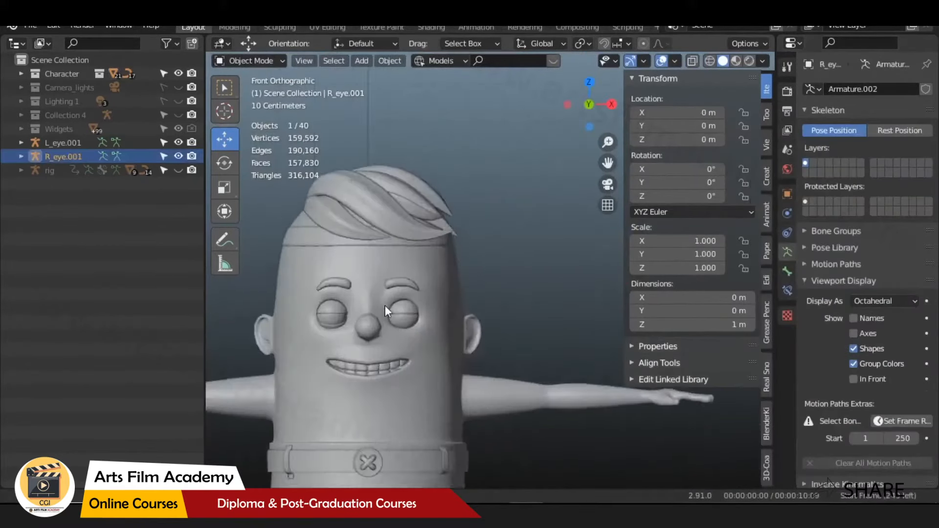
Copy the driver from the Blink_R_top shape key of the right upper eyelid.
click(349, 386)
scroll(348, 386, down, 2)
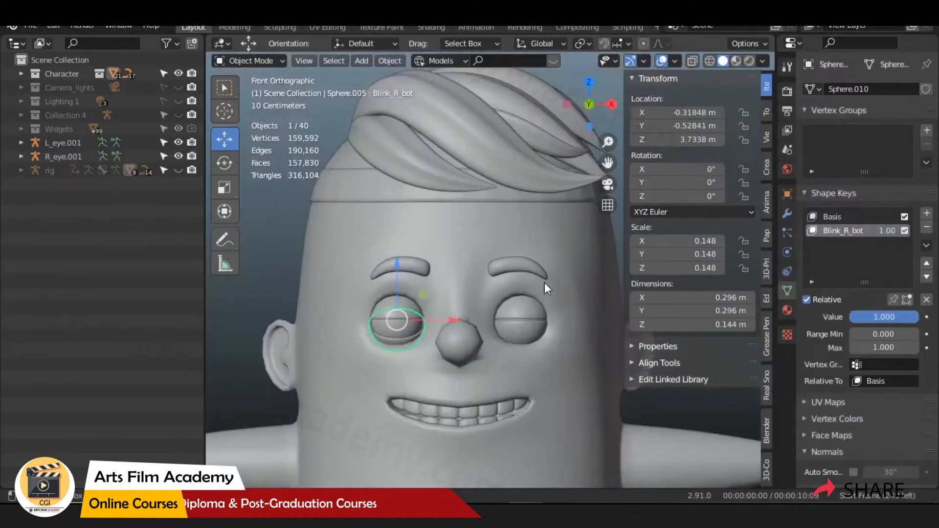
click(375, 317)
scroll(870, 235, down, 1)
right_click(904, 200)
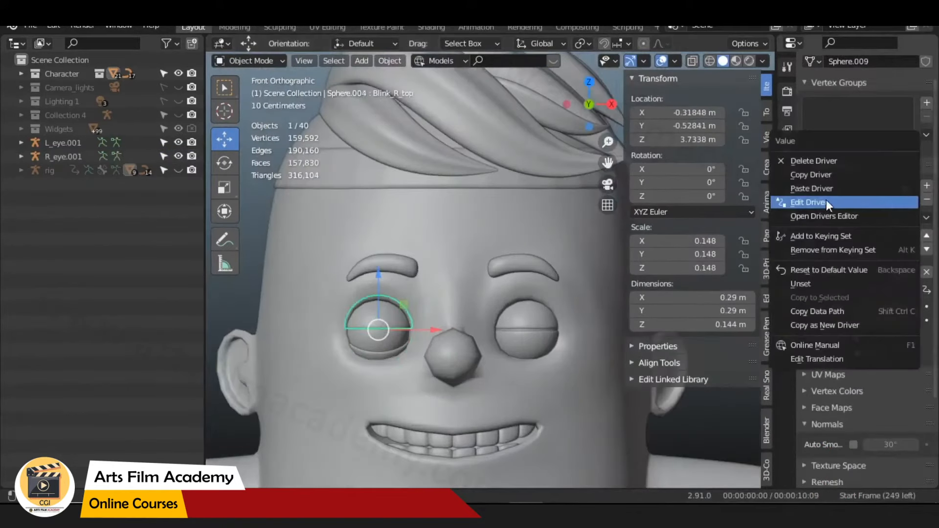
click(821, 174)
Paste the copied driver onto the Blink_R_bot shape key of the right lower eyelid.
scroll(488, 290, down, 7)
shift+middle_drag(488, 291, 424, 295)
scroll(424, 294, up, 9)
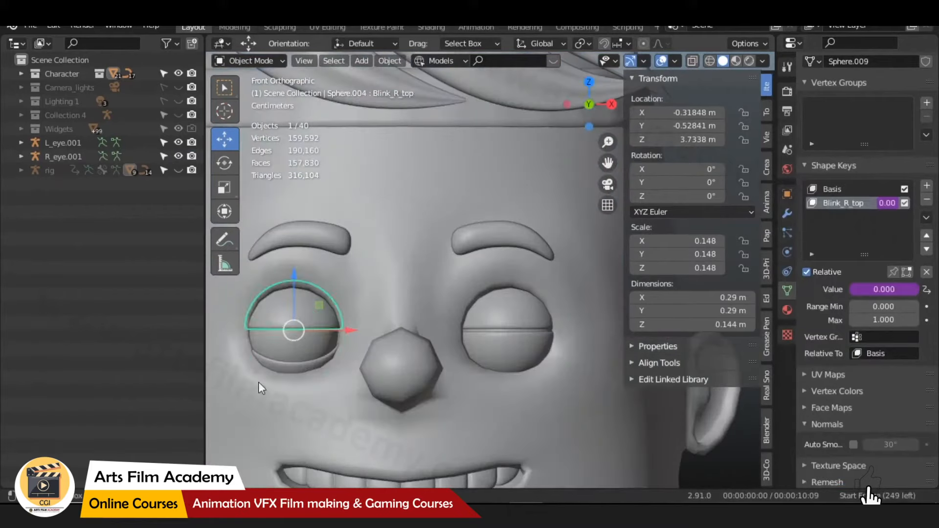
click(269, 372)
right_click(849, 221)
click(816, 237)
Test the eyelids of both eyes by moving both eye armatures up about 1.53 m along Z.
scroll(552, 305, down, 6)
shift+middle_drag(552, 313, 345, 288)
scroll(352, 291, down, 5)
scroll(494, 274, down, 1)
drag(559, 257, 500, 300)
drag(530, 234, 530, 204)
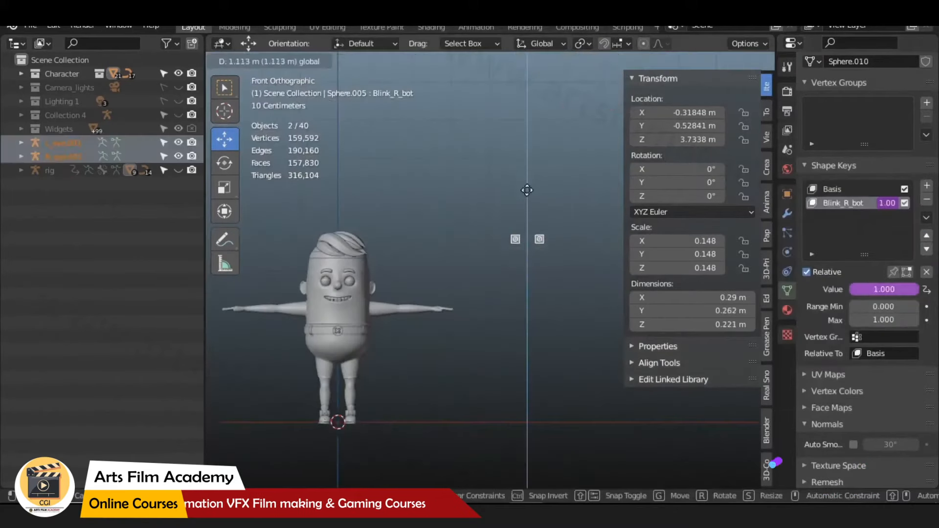
click(528, 191)
scroll(449, 260, up, 8)
scroll(496, 277, down, 5)
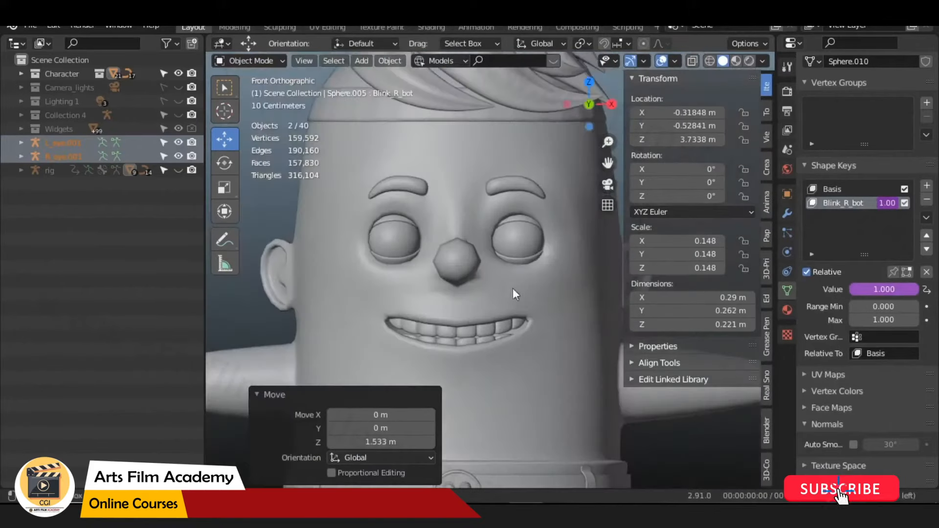
Move both eye armatures a further 0.14 m or so up along Z.
key(g)
key(z)
right_click(542, 446)
scroll(427, 327, down, 6)
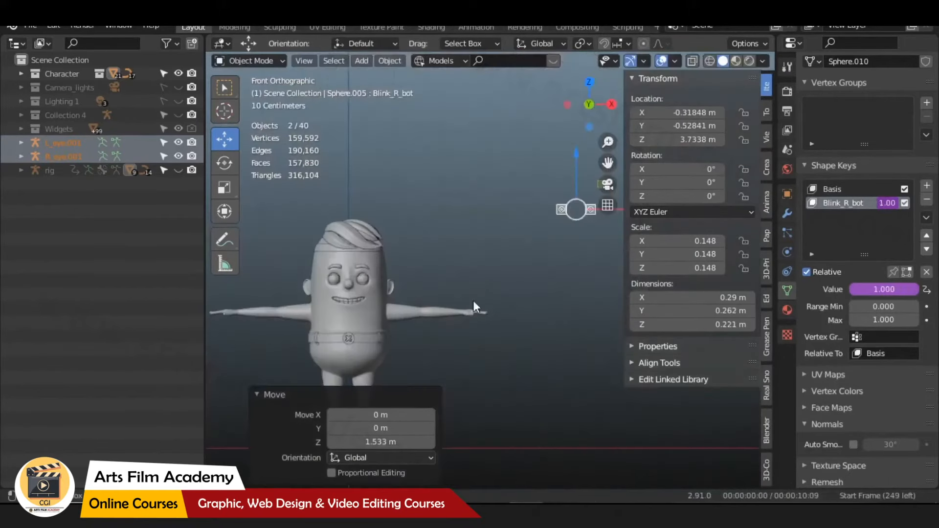
key(g)
key(z)
click(561, 173)
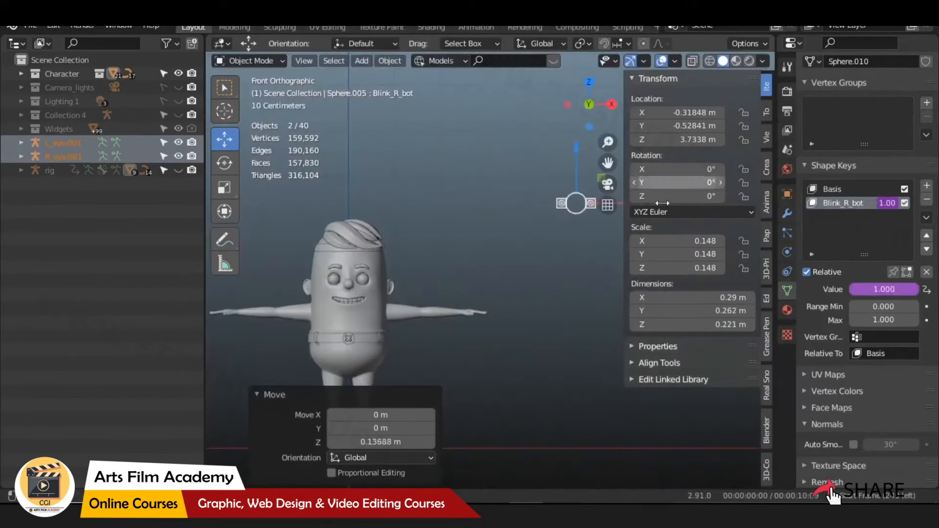
Reset the R_eye.001 armature's location and set the L_eye.001 armature's Z location to 0.
click(561, 205)
key(alt+g)
click(591, 203)
middle_drag(591, 203, 570, 215)
key(KP_0)
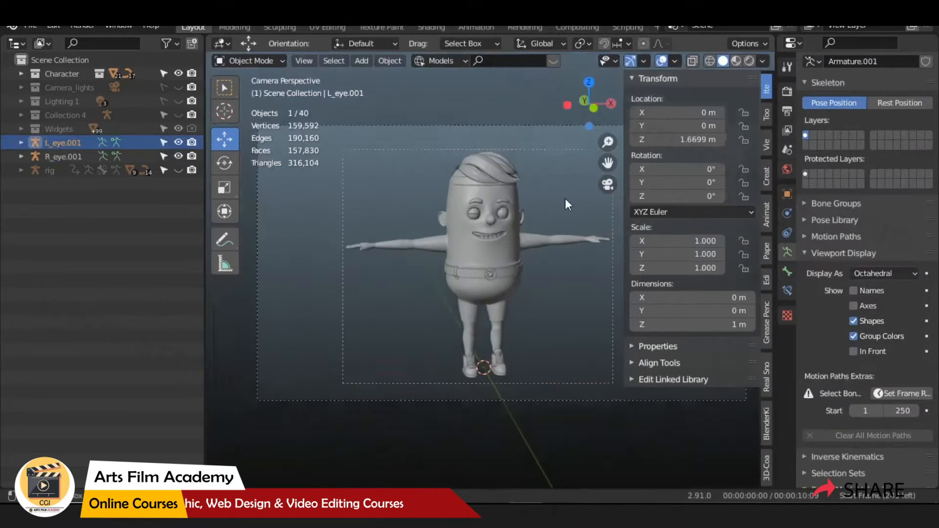
scroll(566, 204, down, 1)
click(675, 140)
text(0)
key(Return)
Edit the left upper eyelid's Blink_L_Top driver expression so that var is multiplied by a constant factor.
click(538, 254)
scroll(540, 256, down, 1)
shift+middle_drag(576, 260, 468, 289)
click(571, 263)
scroll(468, 289, up, 2)
click(413, 264)
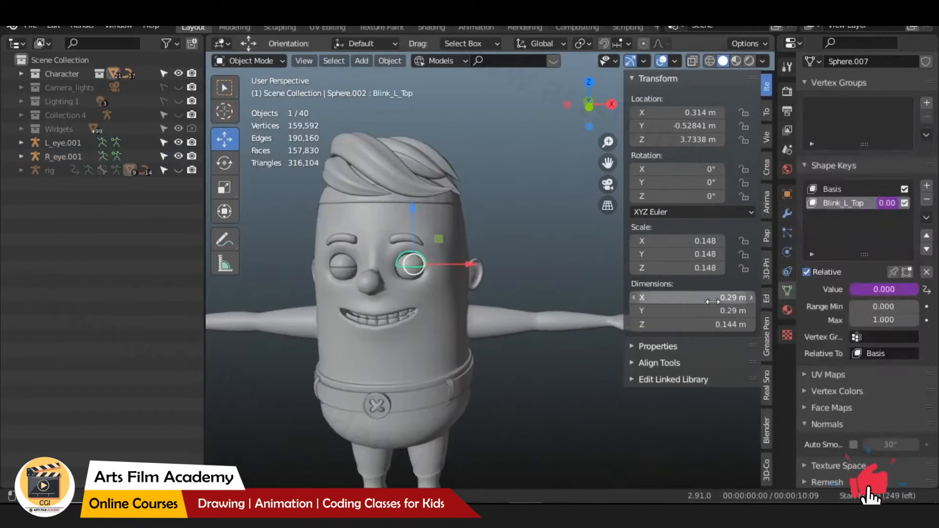
right_click(880, 209)
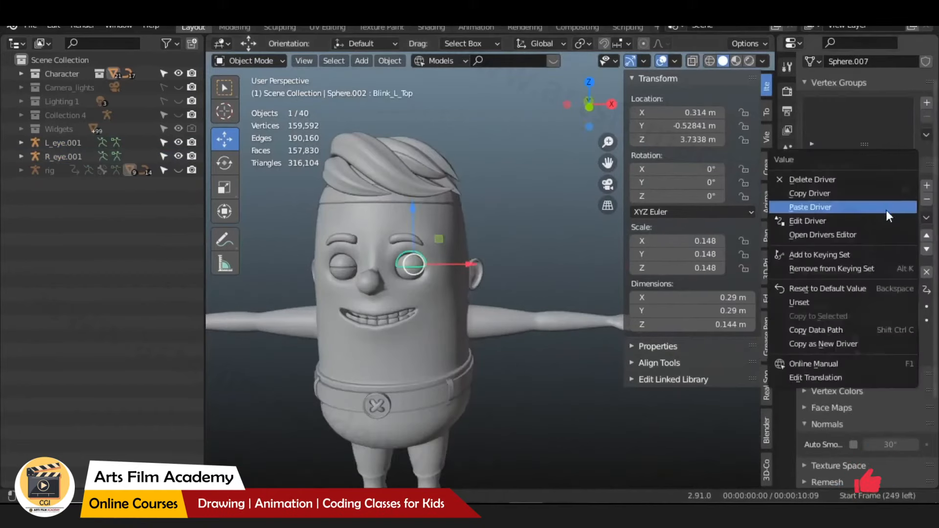
click(848, 224)
text(*5)
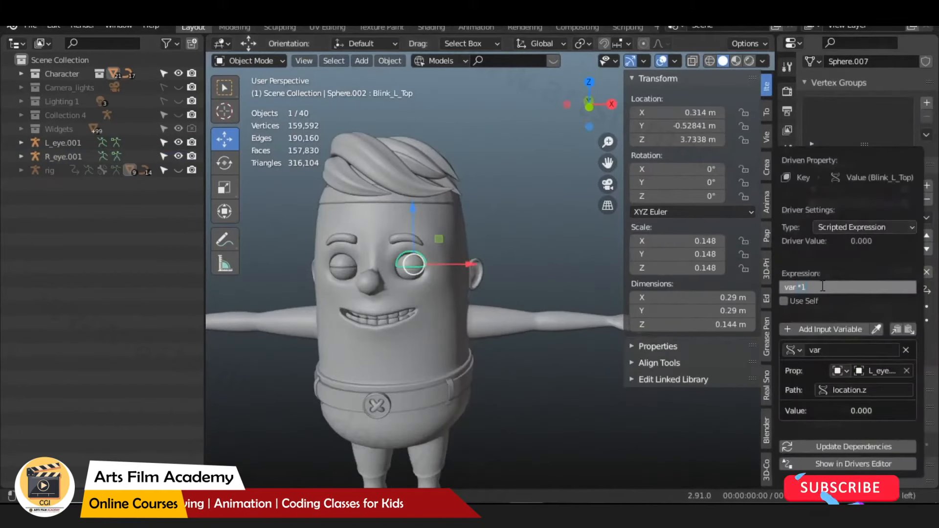
key(Return)
Test the left upper eyelid's response by moving the L_eye.001 armature slightly along Z.
click(562, 271)
scroll(502, 271, down, 2)
middle_drag(502, 272, 532, 268)
click(604, 286)
drag(600, 247, 600, 245)
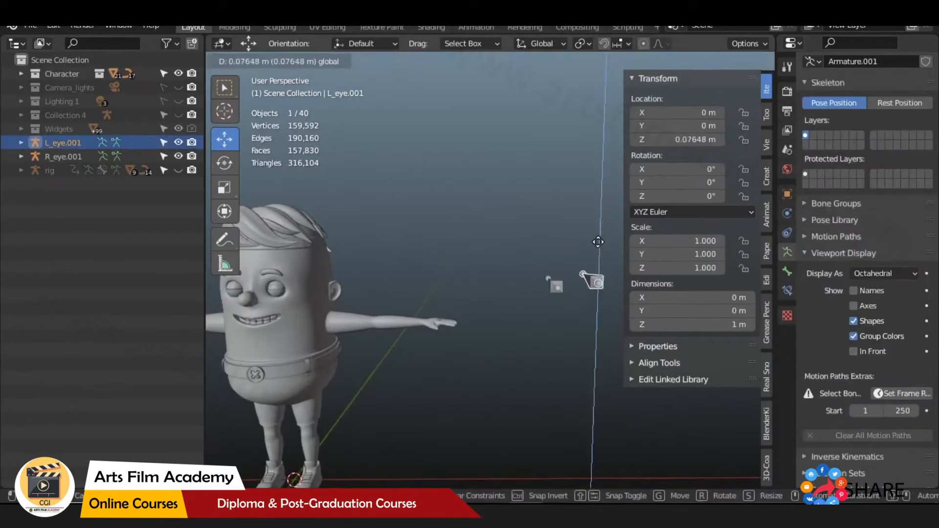
click(596, 248)
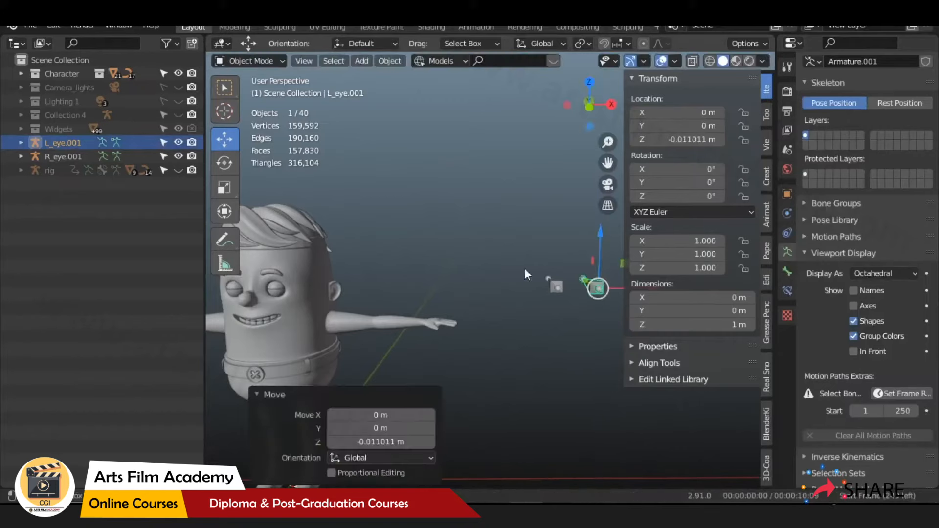
Copy the Blink_L_Top driver and paste it onto the left lower eyelid's Blink_L_Bot shape key.
click(280, 288)
right_click(822, 215)
click(808, 176)
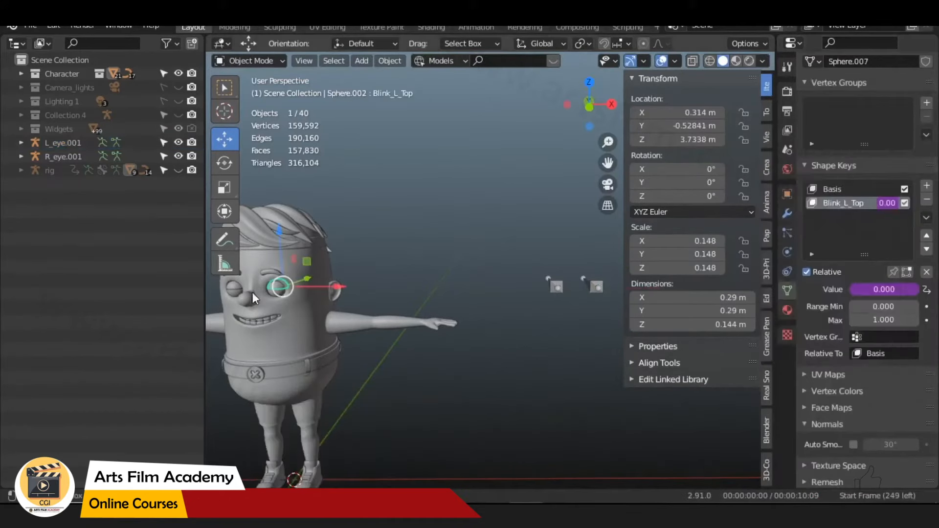
scroll(600, 286, up, 7)
shift+middle_drag(280, 294, 513, 315)
click(520, 315)
right_click(894, 201)
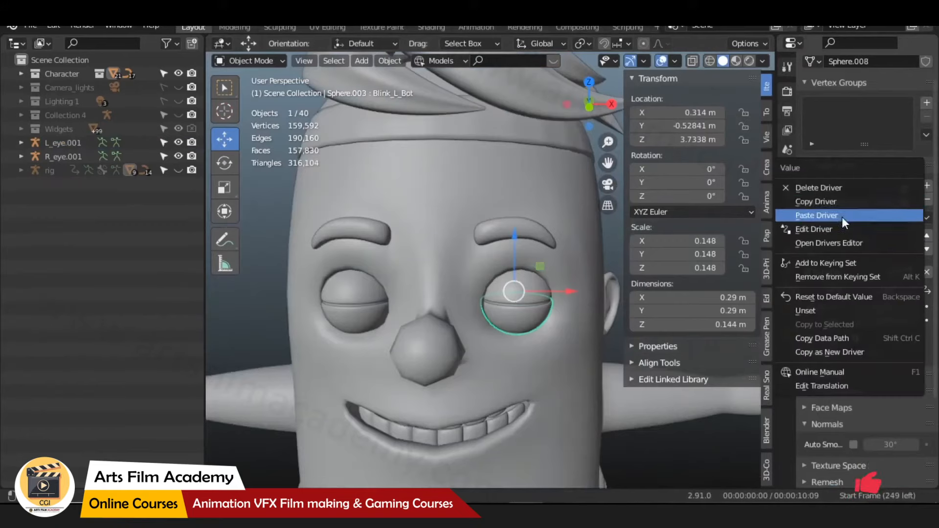
click(826, 215)
Test both left eyelids together by moving the L_eye.001 armature slightly along Z.
key(Home)
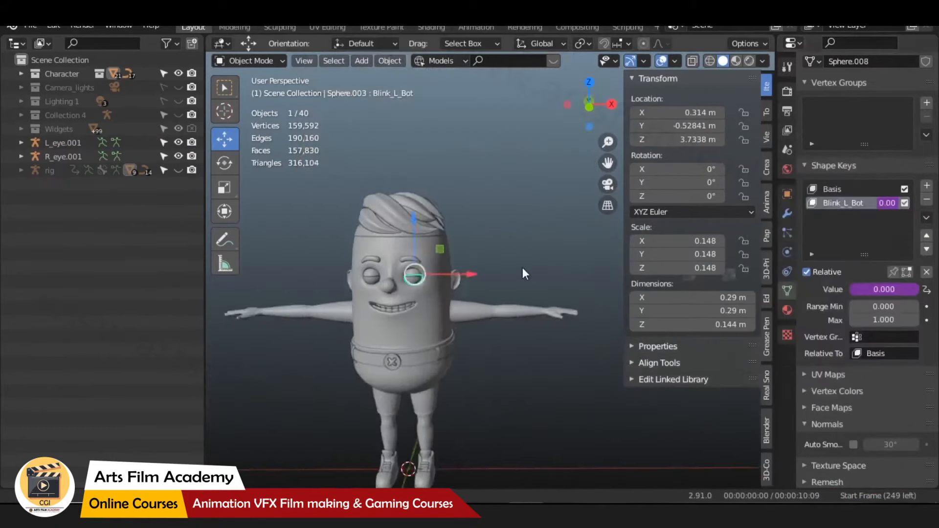
middle_drag(522, 268, 479, 268)
shift+middle_drag(615, 268, 577, 269)
click(594, 269)
drag(597, 234, 598, 232)
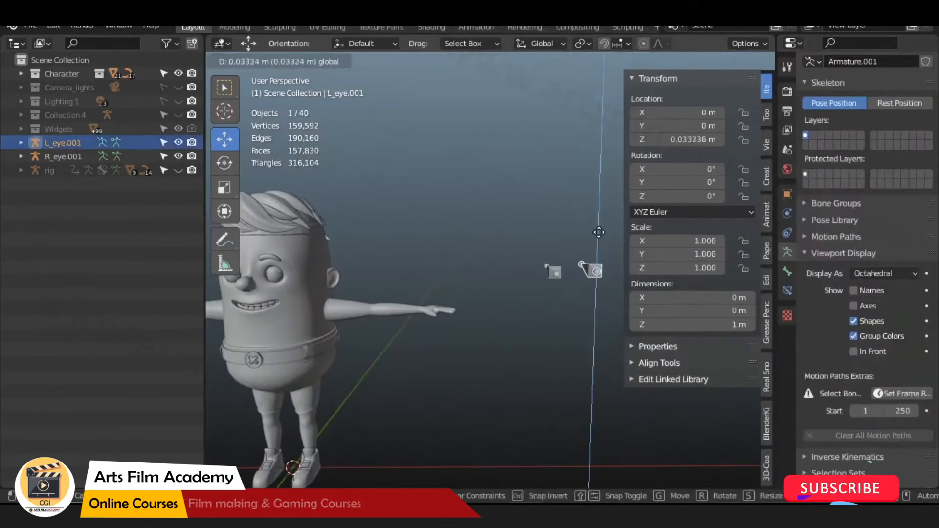
click(597, 234)
Edit the right upper eyelid's Blink_R_top driver expression so that var is multiplied by a constant factor.
key(KP_Decimal)
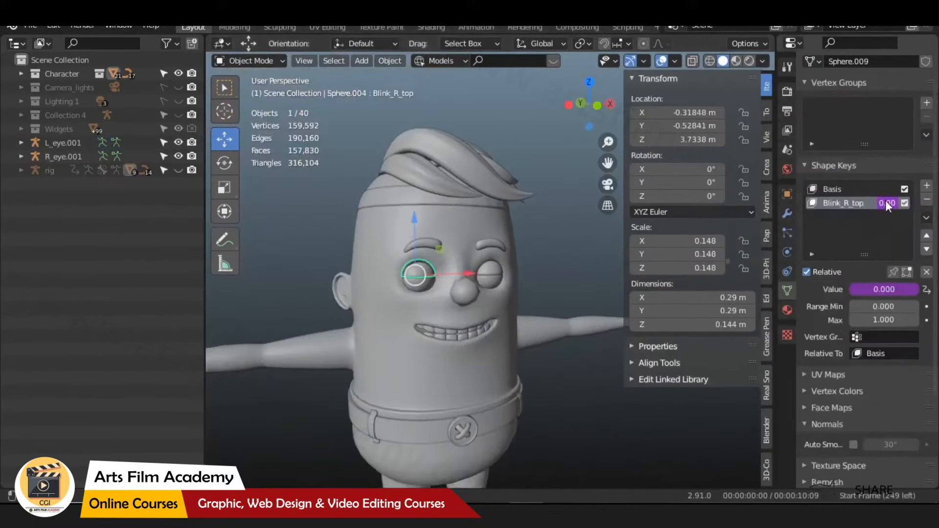
right_click(885, 200)
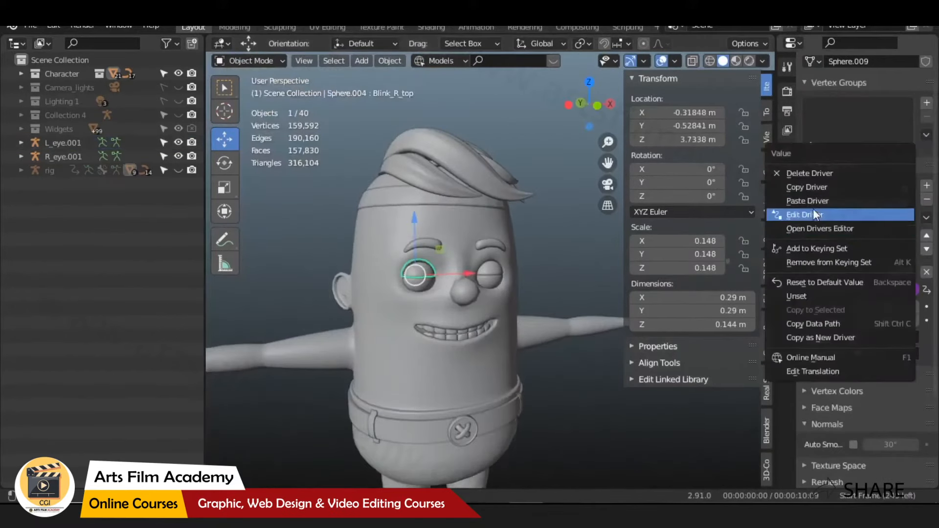
click(812, 210)
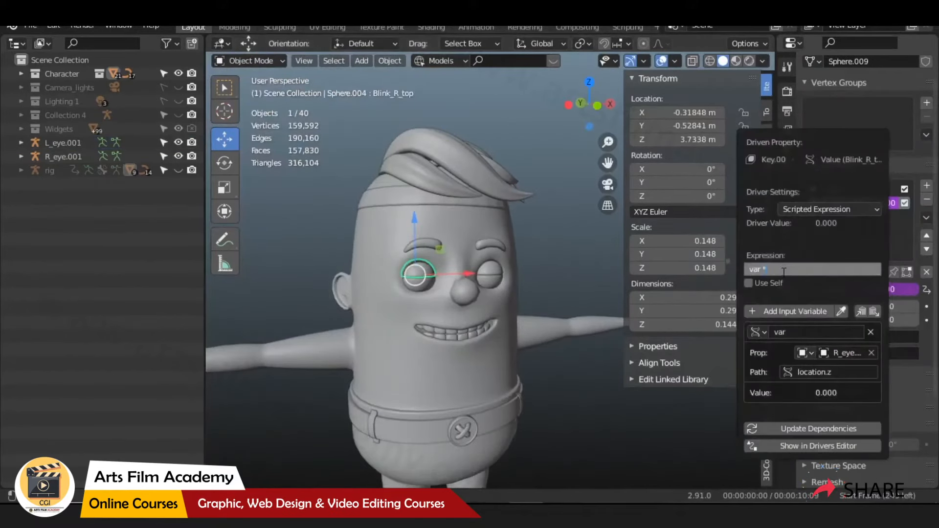
Copy the Blink_R_top driver and paste it onto the right lower eyelid's Blink_R_bot shape key.
right_click(885, 204)
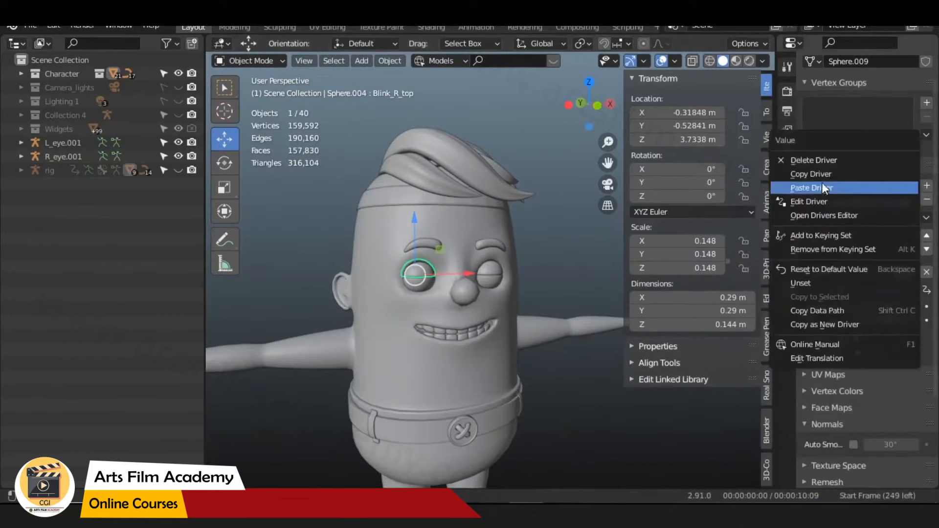
click(821, 174)
right_click(861, 205)
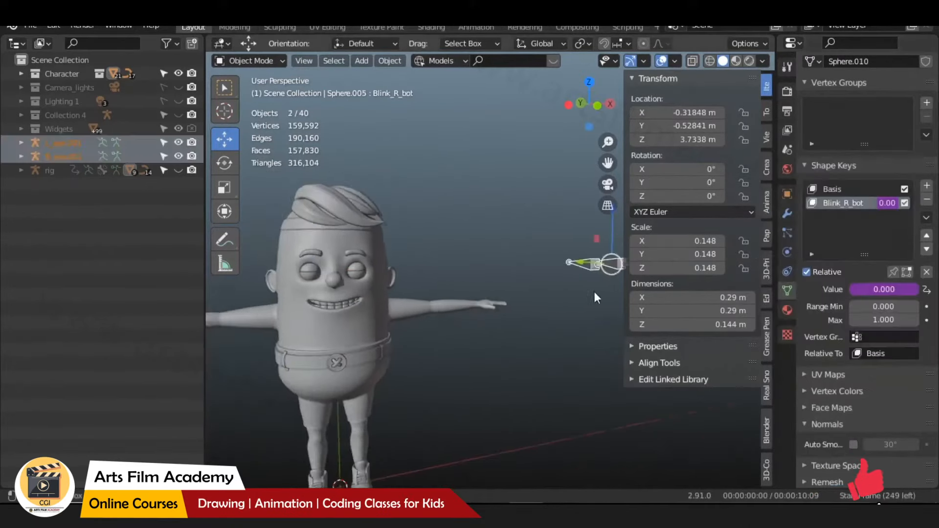
Test both eyes' eyelids by moving the L_eye.001 and R_eye.001 armatures along Z, and reset their Z location to 0 m.
middle_drag(594, 292, 597, 291)
mouse_move(606, 219)
mouse_down()
mouse_move(606, 206)
mouse_move(600, 224)
mouse_up()
click(588, 267)
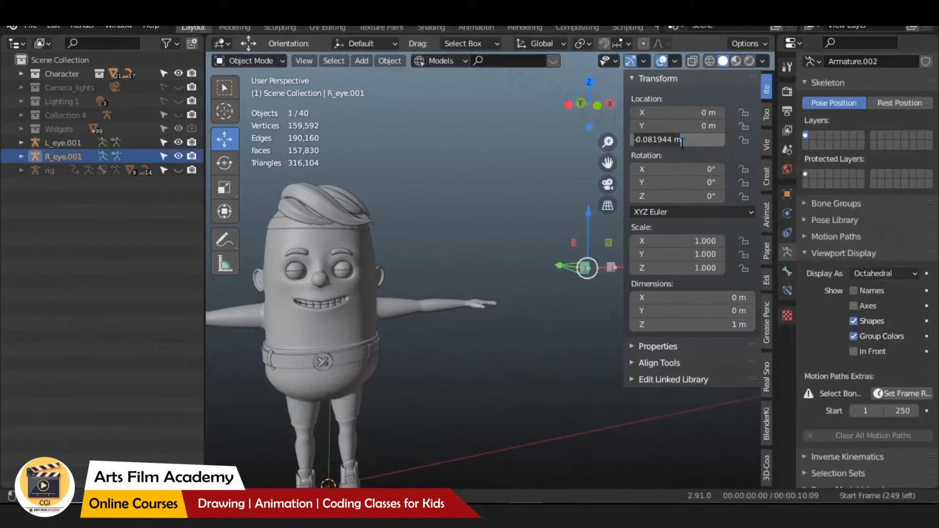
key(BackSpace)
click(526, 322)
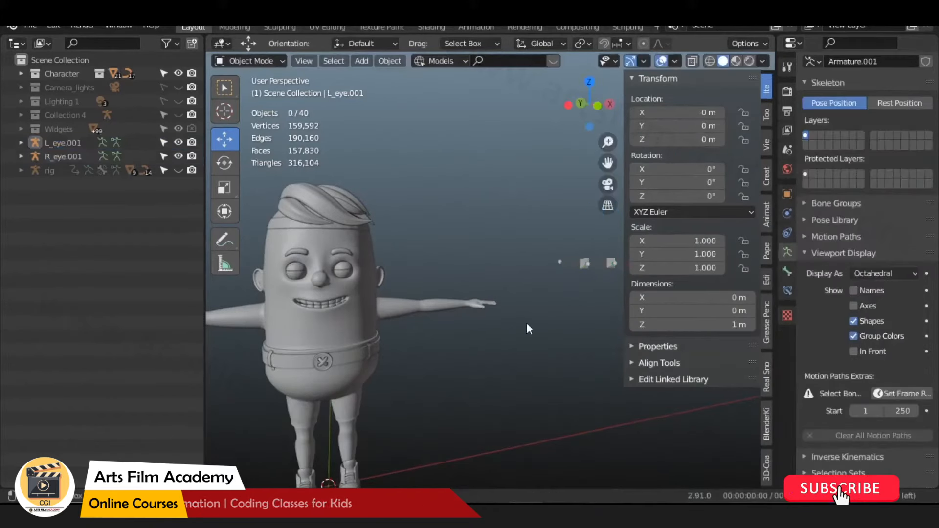
Unhide the character's rig, select it and switch it to Pose Mode with the mouth controls in front view.
shift+middle_drag(331, 312, 422, 289)
click(421, 309)
key(KP_1)
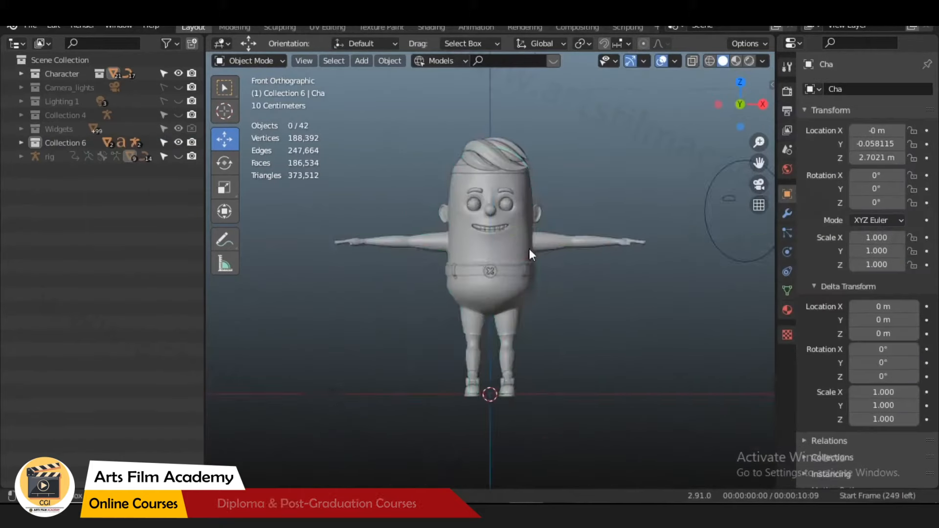
scroll(529, 248, up, 6)
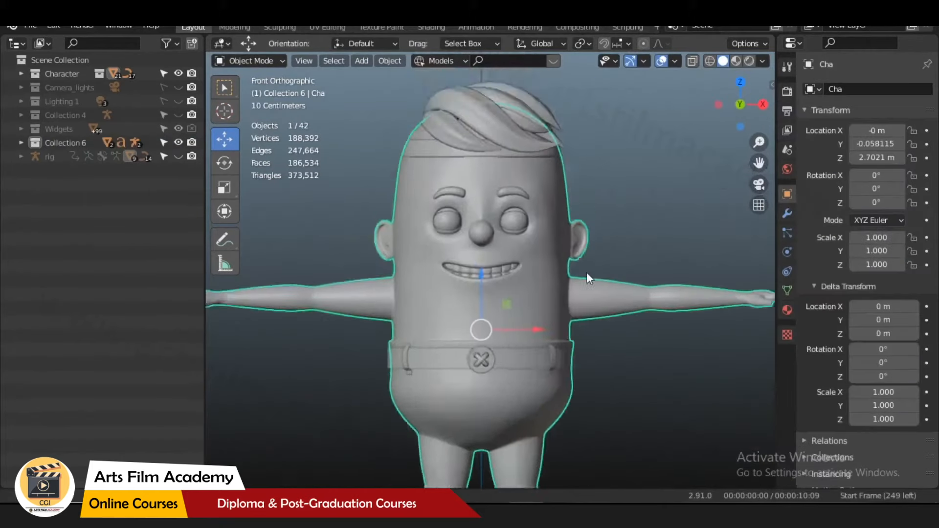
click(178, 156)
middle_drag(537, 279, 441, 271)
scroll(442, 257, up, 3)
click(430, 247)
key(KP_1)
key(KP_Decimal)
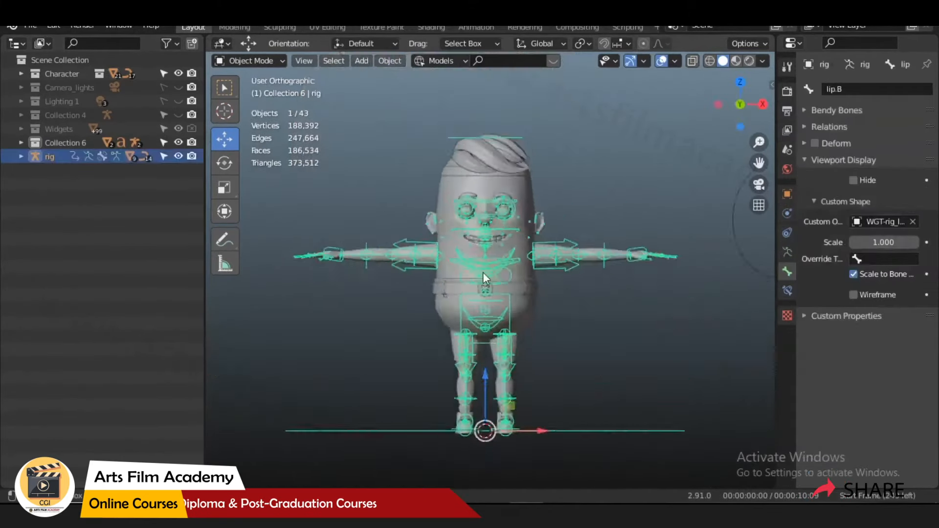
scroll(464, 265, up, 6)
shift+middle_drag(582, 122, 515, 292)
key(ctrl+Tab)
scroll(459, 277, up, 3)
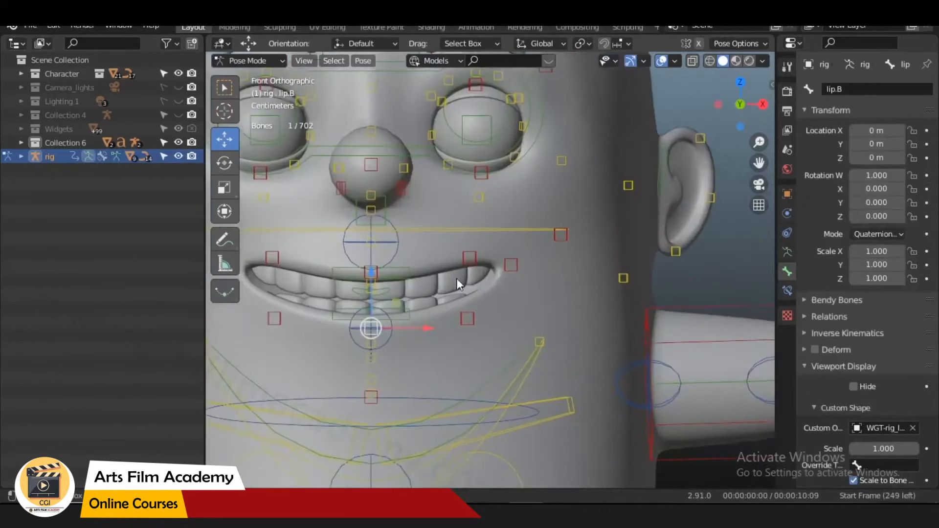
Try lowering the upper lip control lip.T.L.001 along Z, and undo the move.
shift+middle_drag(456, 278, 477, 330)
click(516, 276)
scroll(489, 281, up, 2)
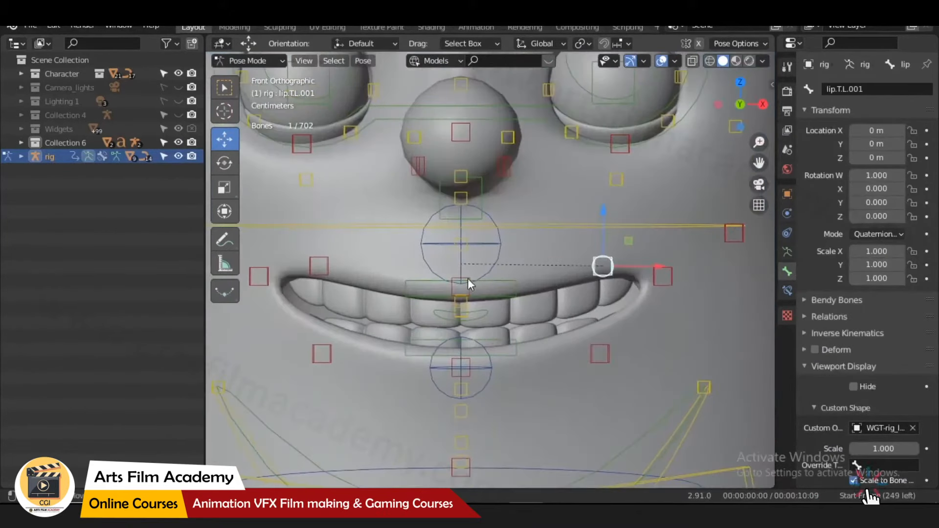
drag(602, 227, 600, 264)
key(ctrl+z)
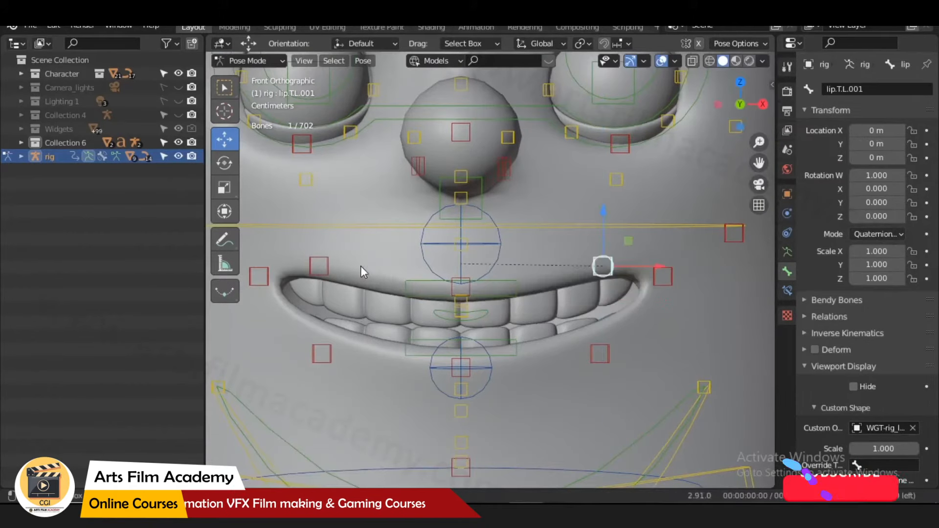
Lower both mouth-corner controls by about 0.031 m, and raise the three lower lip controls together along Z towards the upper lip.
shift+click(656, 268)
drag(468, 221, 460, 236)
shift+middle_drag(623, 356, 626, 324)
click(611, 325)
shift+click(335, 324)
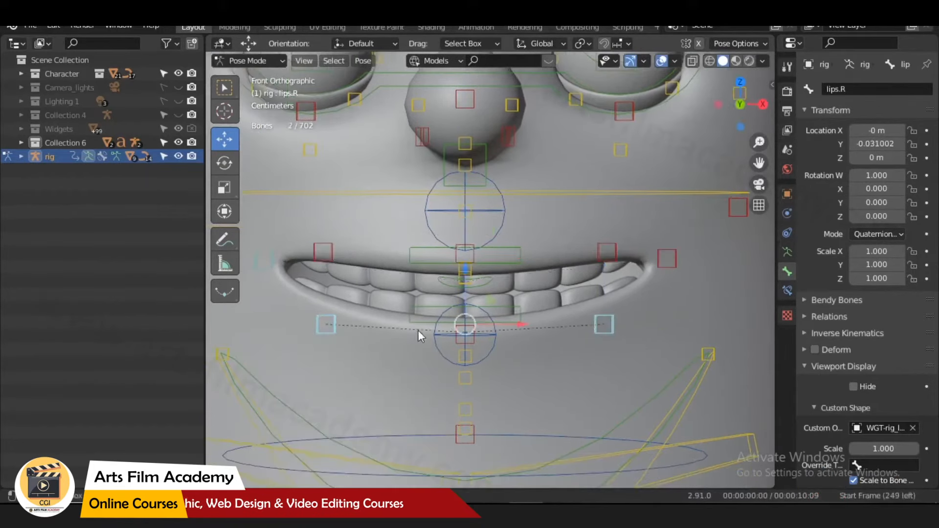
scroll(460, 355, up, 5)
shift+middle_drag(450, 438, 480, 351)
scroll(480, 362, down, 5)
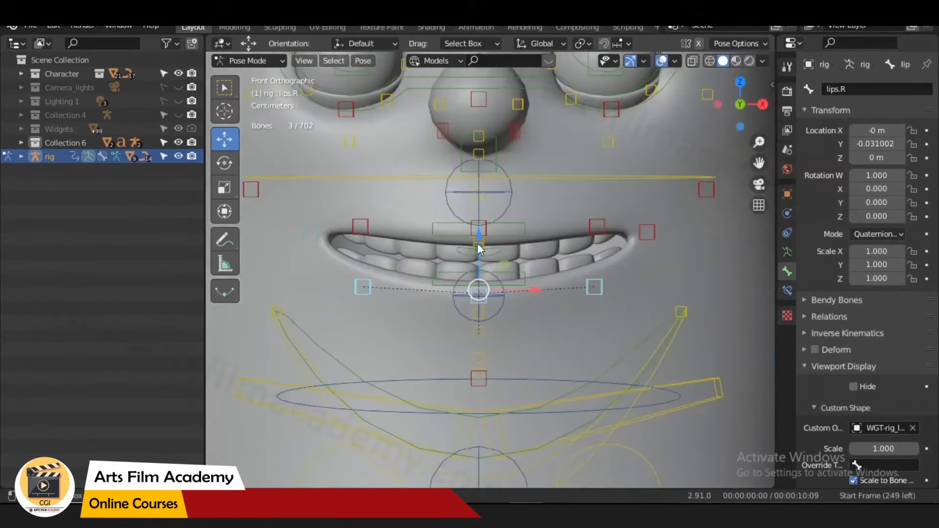
drag(477, 243, 481, 213)
Lower the three upper lip controls together along Z by about 0.021 m to close the mouth.
scroll(607, 277, up, 2)
click(476, 286)
click(309, 207)
shift+drag(639, 208, 610, 195)
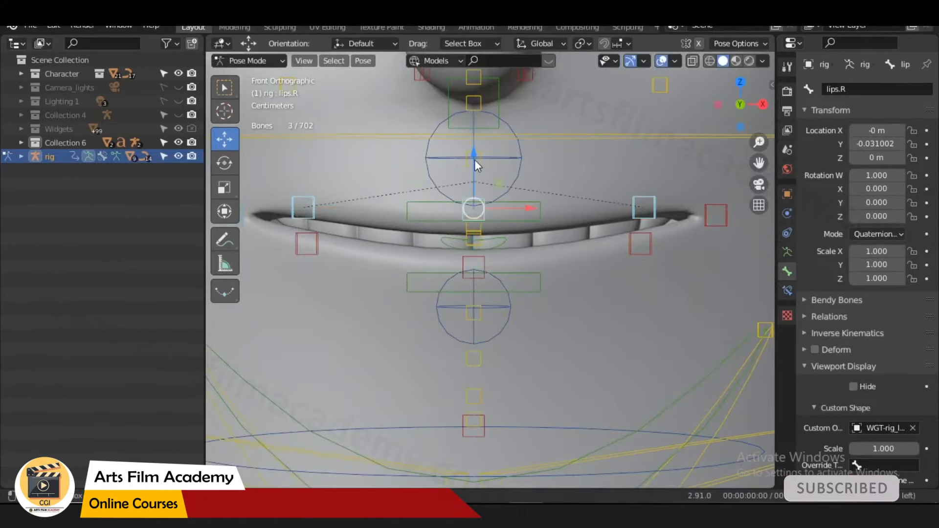
drag(475, 165, 470, 179)
Return to Object Mode, select the character body Cha and apply its Armature modifier as a shape key.
scroll(494, 235, down, 6)
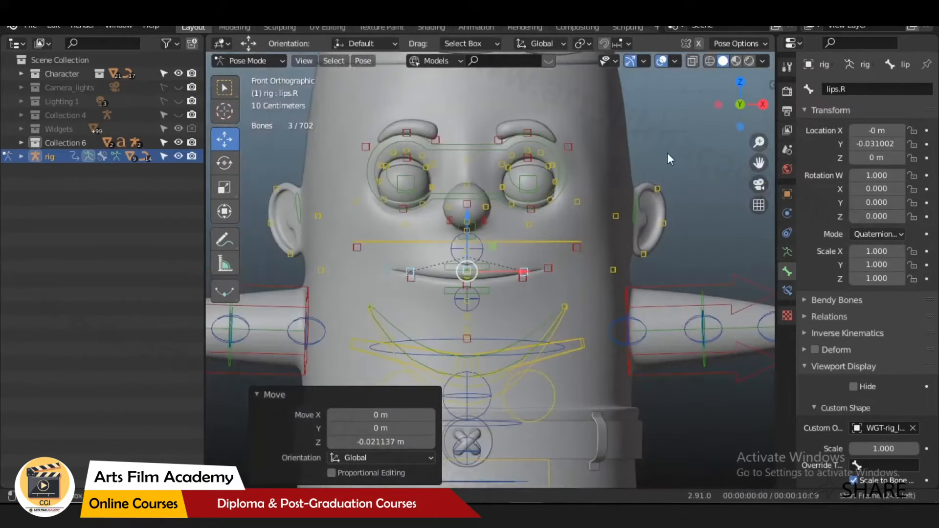
key(ctrl+Tab)
click(615, 154)
click(518, 225)
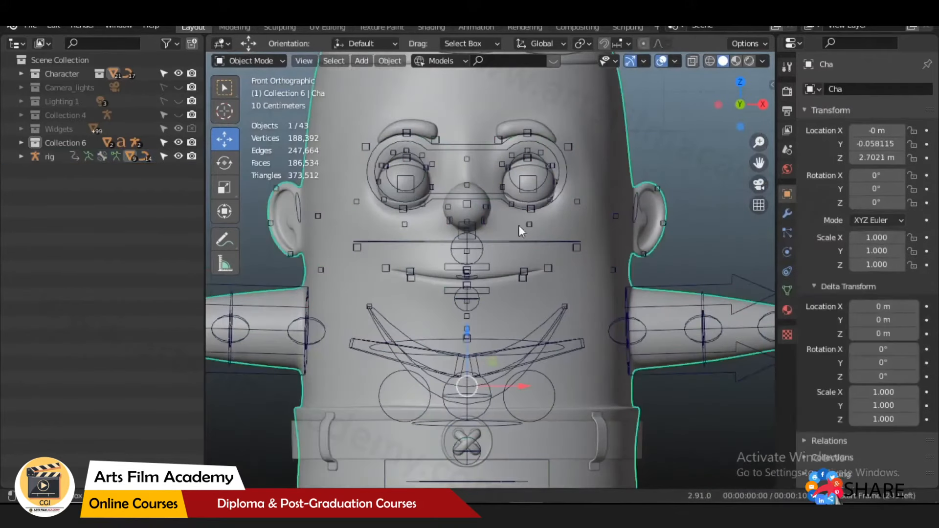
click(788, 214)
click(894, 143)
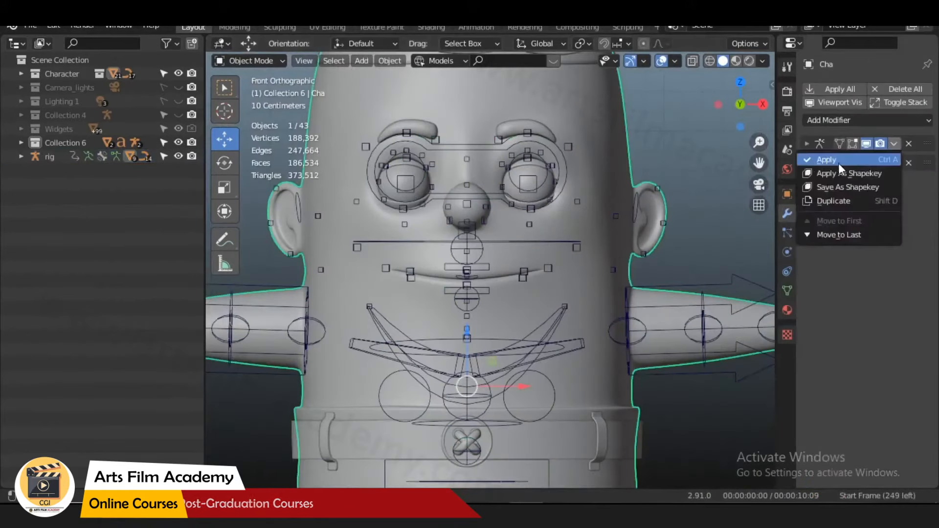
click(832, 174)
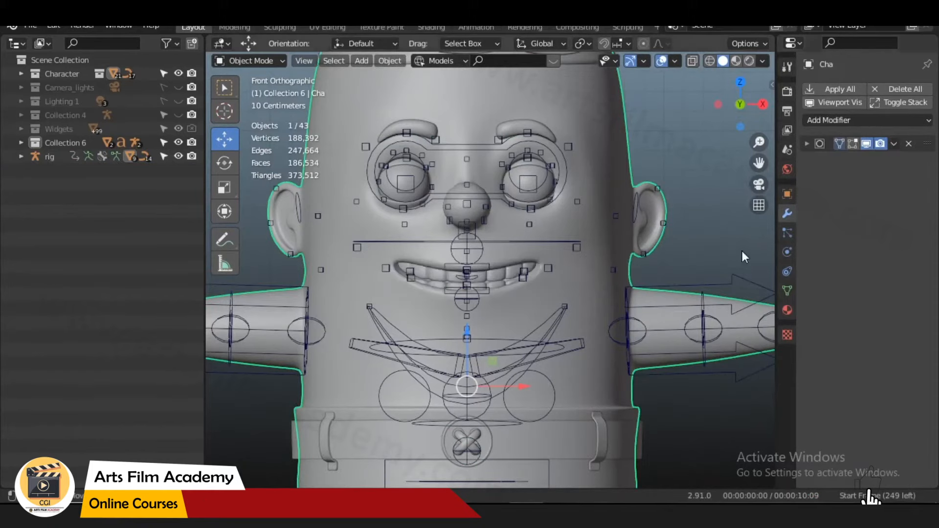
Hide the rig and rename the body's Armature shape key to Lips_Close.
scroll(741, 250, down, 3)
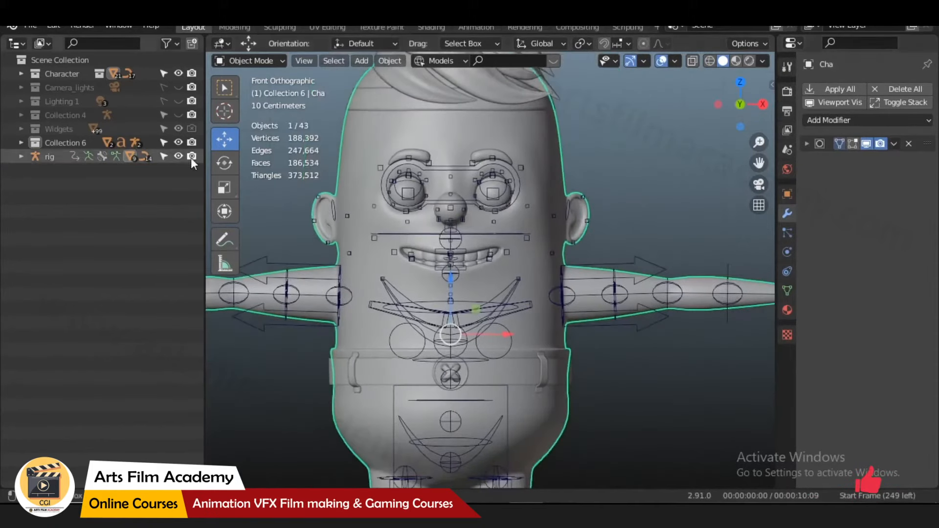
click(178, 156)
click(785, 291)
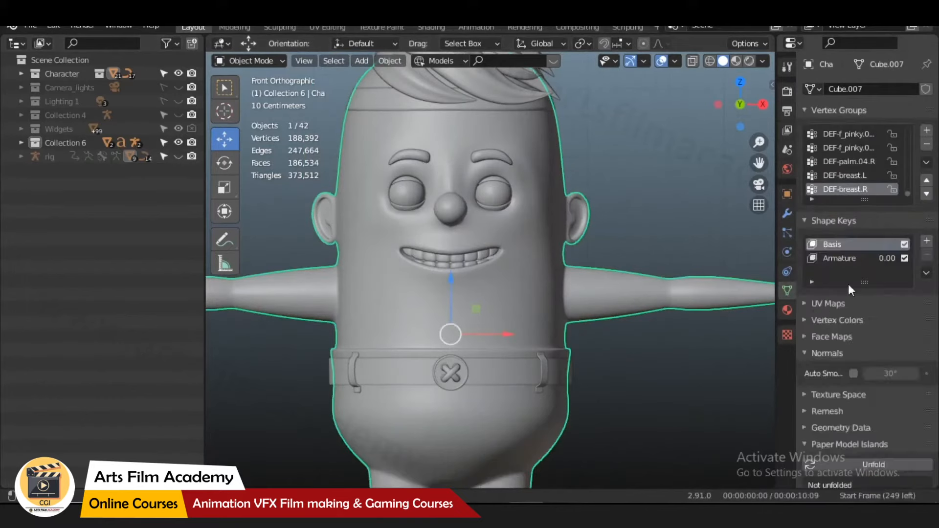
click(837, 258)
drag(775, 261, 671, 260)
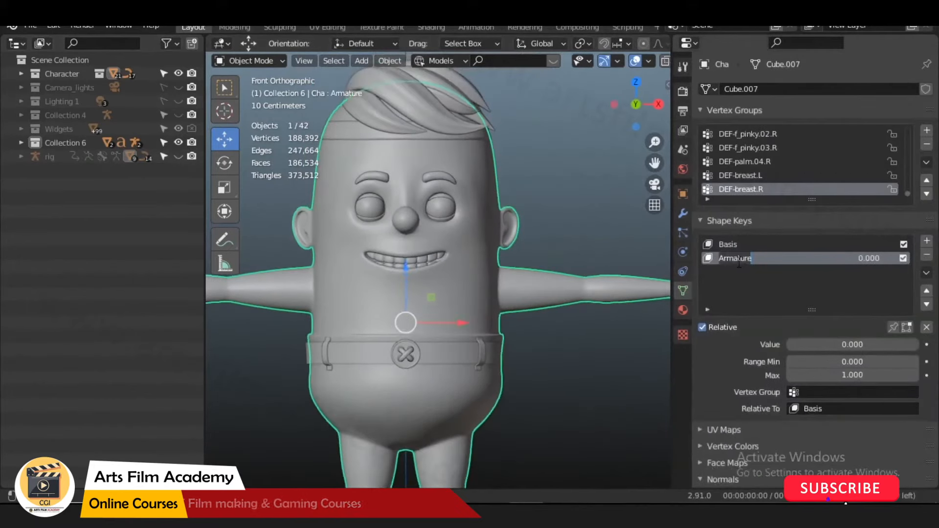
text(LipsClose)
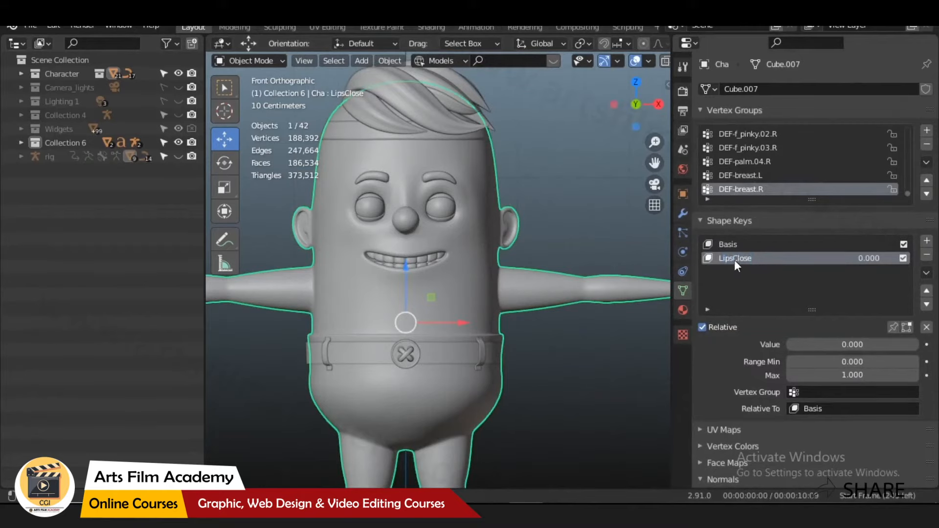
click(734, 260)
Preview the Lips_Close shape key at value 1.000 in side view, and set the value back to 0.000.
drag(867, 263, 900, 263)
scroll(512, 261, up, 3)
middle_drag(512, 260, 528, 344)
key(KP_3)
scroll(457, 296, up, 2)
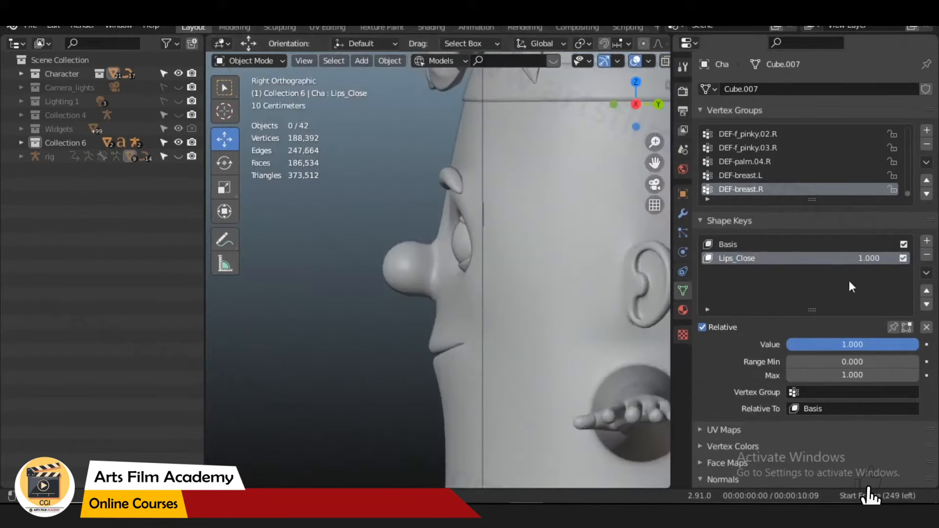
drag(868, 259, 825, 259)
key(KP_1)
Add a new Armature modifier to the character body with rig as its object.
click(547, 323)
scroll(537, 324, down, 3)
shift+middle_drag(459, 323, 488, 313)
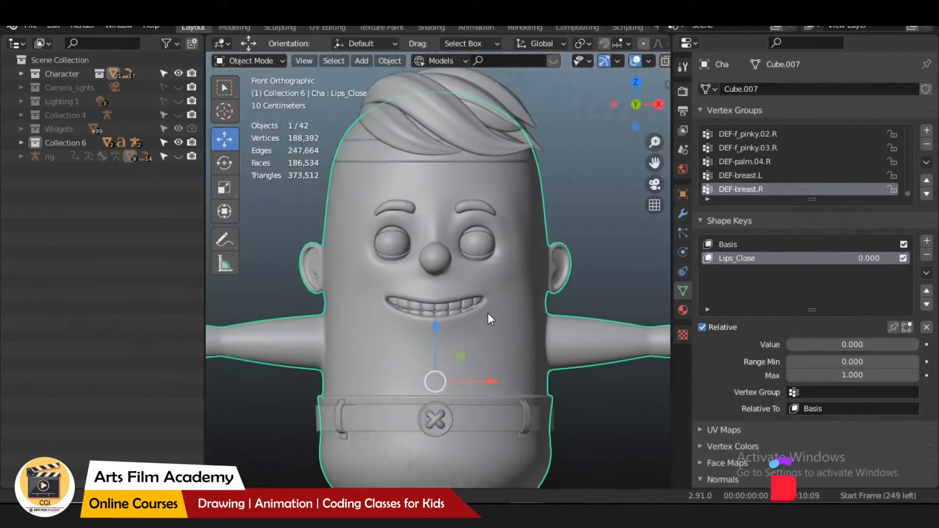
drag(673, 269, 724, 270)
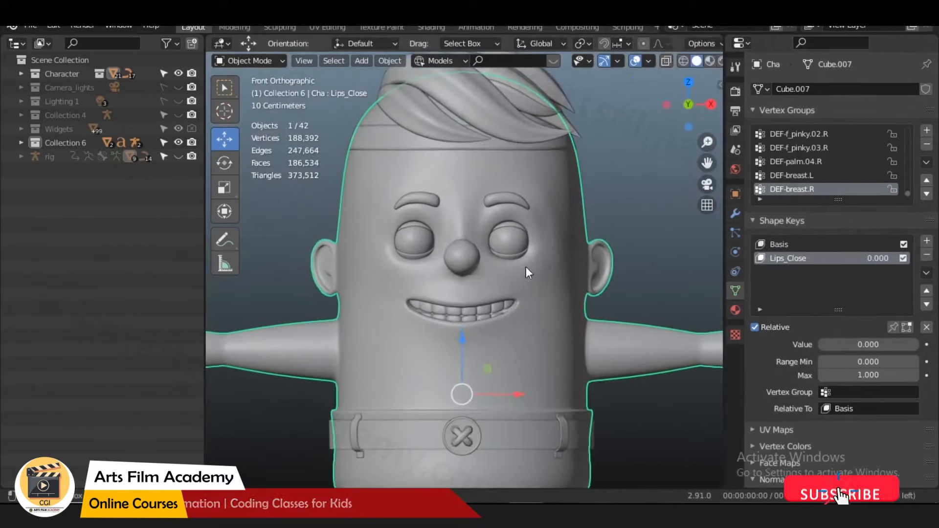
scroll(528, 272, up, 1)
click(735, 213)
click(779, 120)
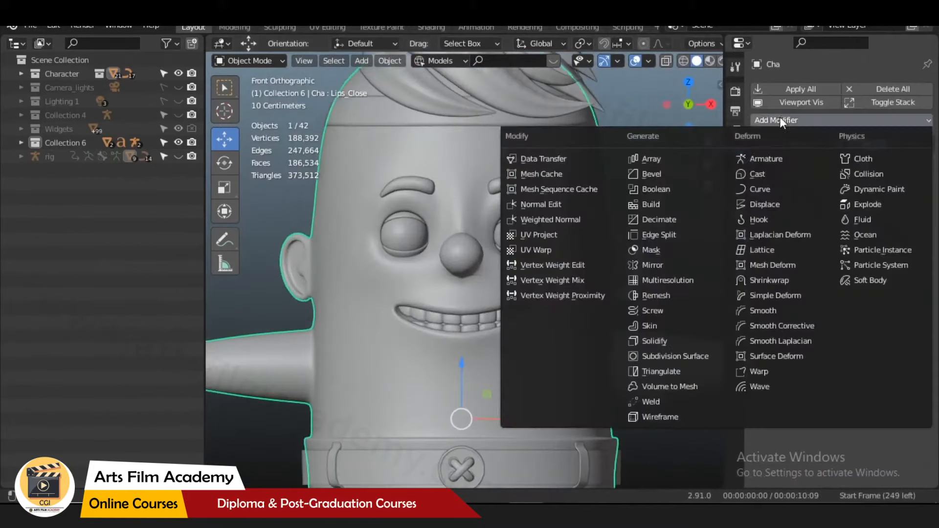
click(764, 162)
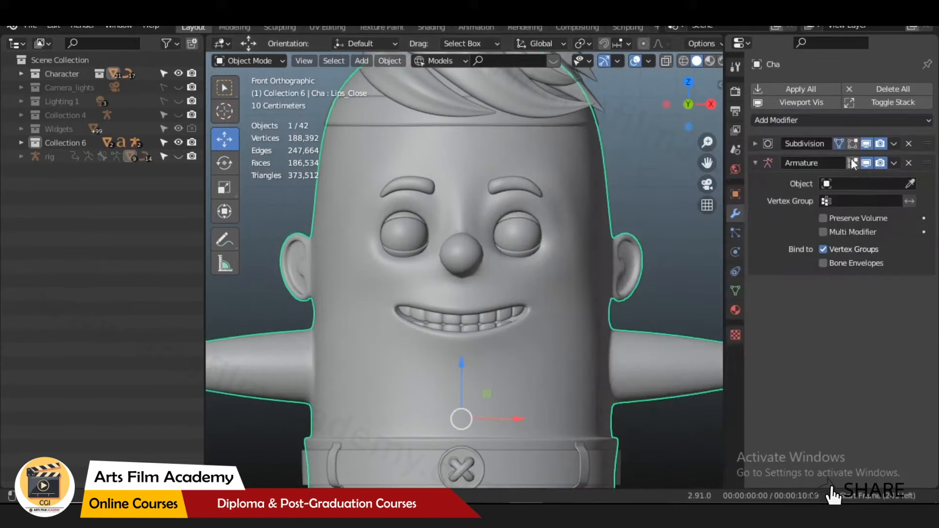
click(895, 184)
click(796, 245)
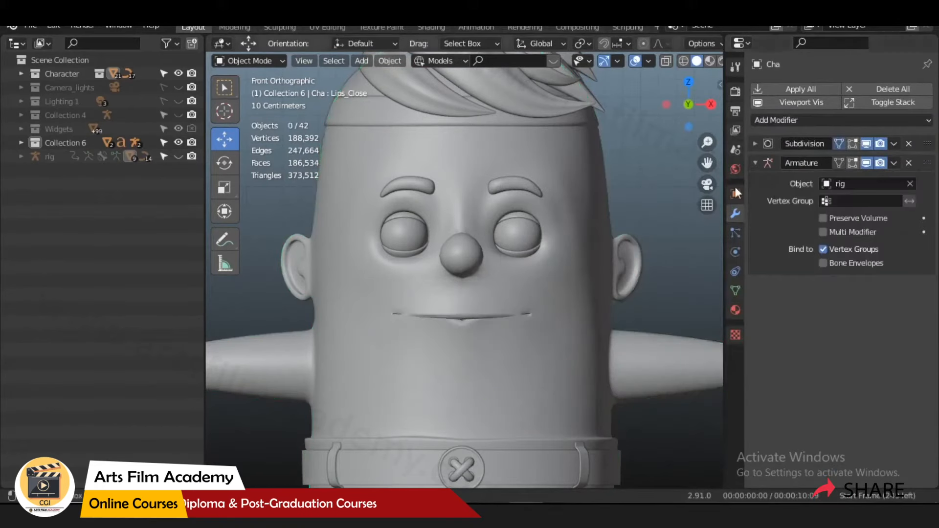
Move the Armature modifier above the Subdivision modifier and set the Subdivision's viewport levels to 1.
click(694, 199)
drag(926, 164, 928, 134)
click(754, 268)
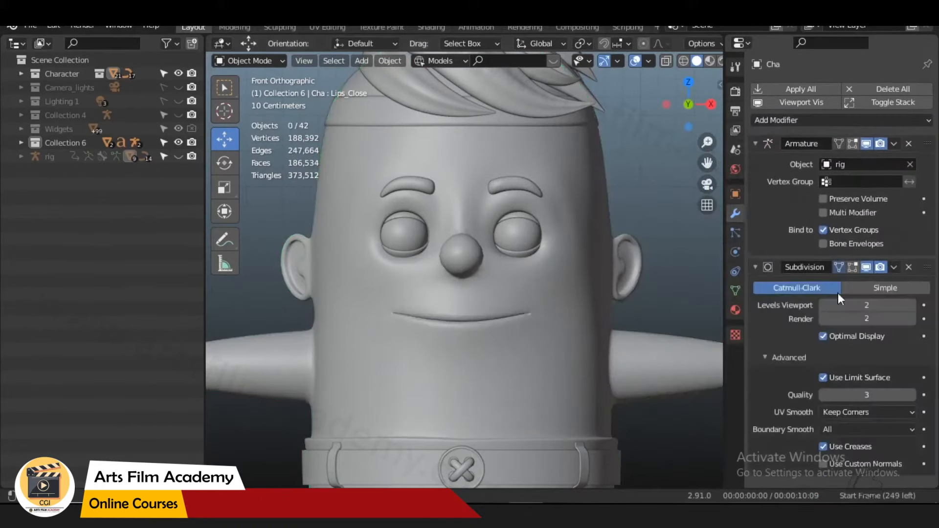
click(828, 305)
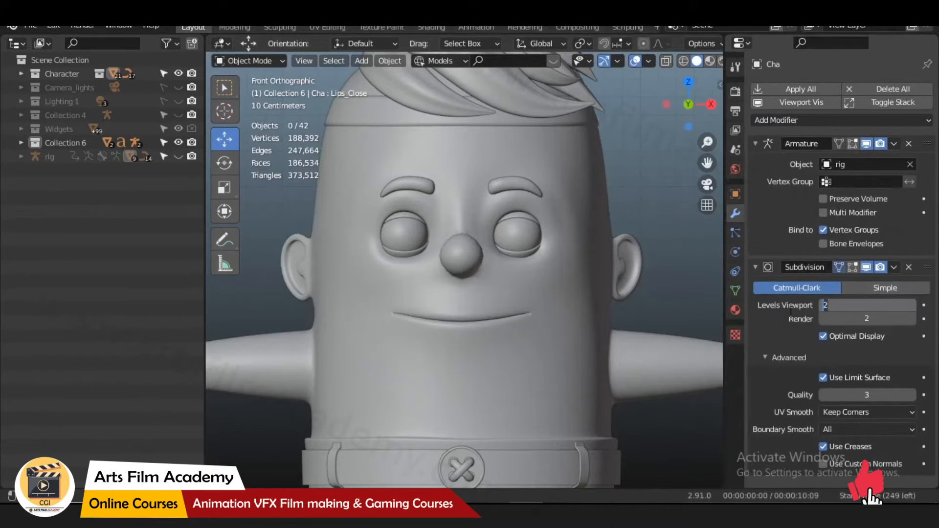
text(1)
key(Return)
click(754, 268)
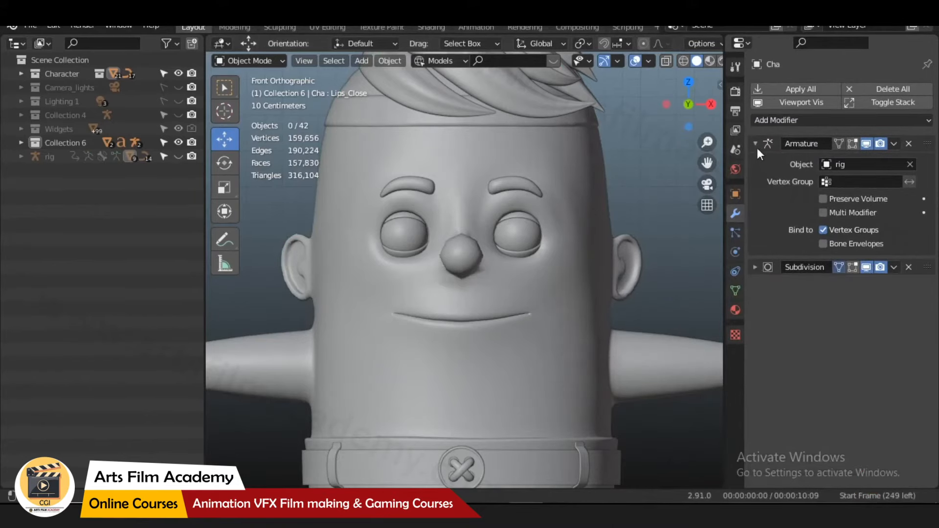
Unhide the character's rig, select it and switch it to Pose Mode.
scroll(515, 318, up, 2)
click(590, 300)
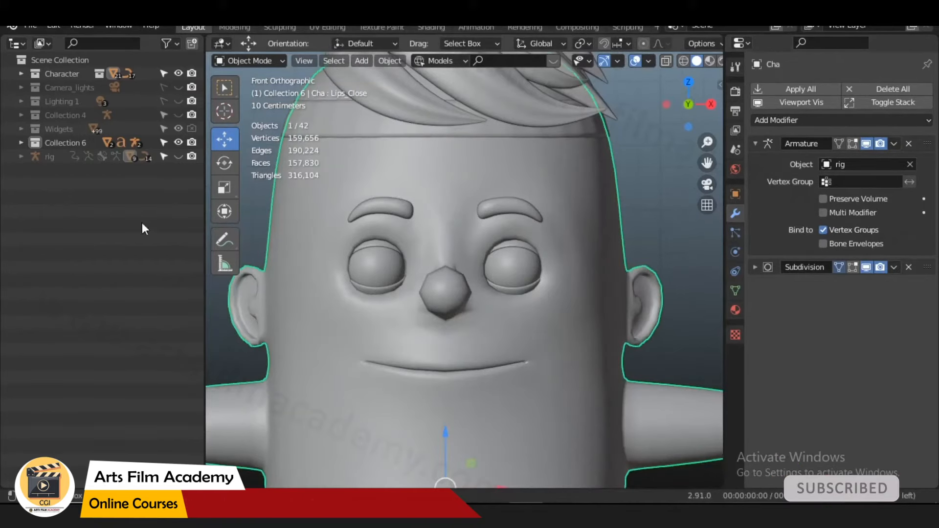
click(178, 156)
click(462, 311)
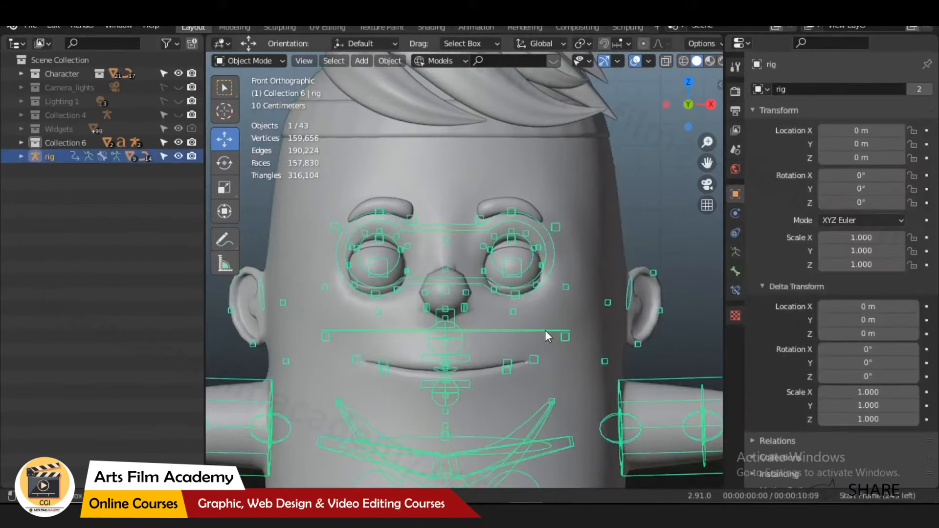
key(ctrl+Tab)
Select all eight lip control bones around the mouth and clear their location.
scroll(521, 359, up, 3)
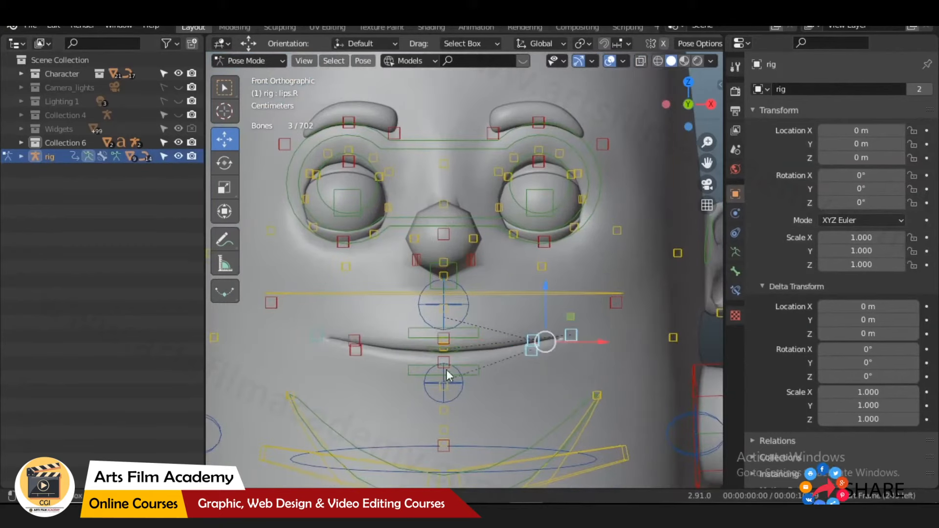
shift+drag(336, 344, 373, 366)
scroll(463, 362, up, 3)
shift+middle_drag(463, 362, 564, 201)
scroll(586, 245, up, 6)
shift+middle_drag(609, 282, 458, 323)
shift+click(533, 286)
scroll(562, 215, down, 7)
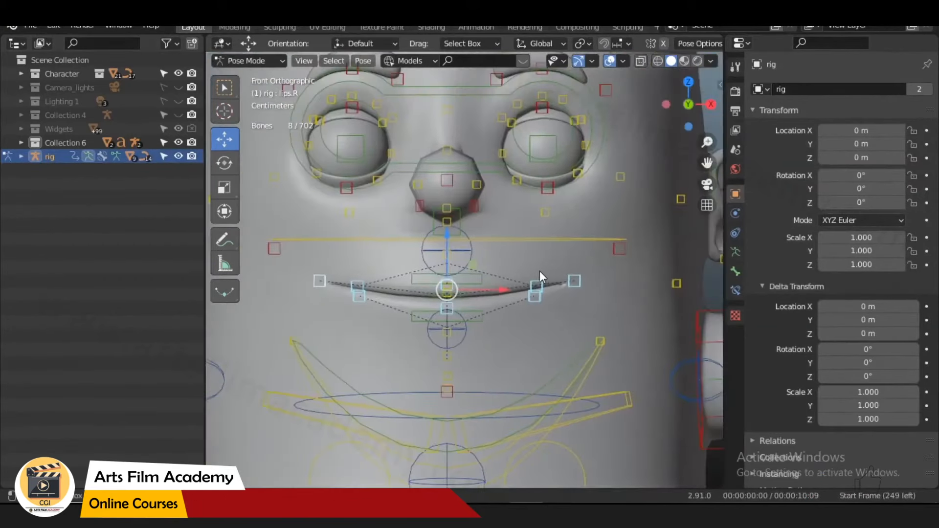
key(alt+g)
scroll(545, 272, down, 2)
shift+middle_drag(721, 236, 663, 236)
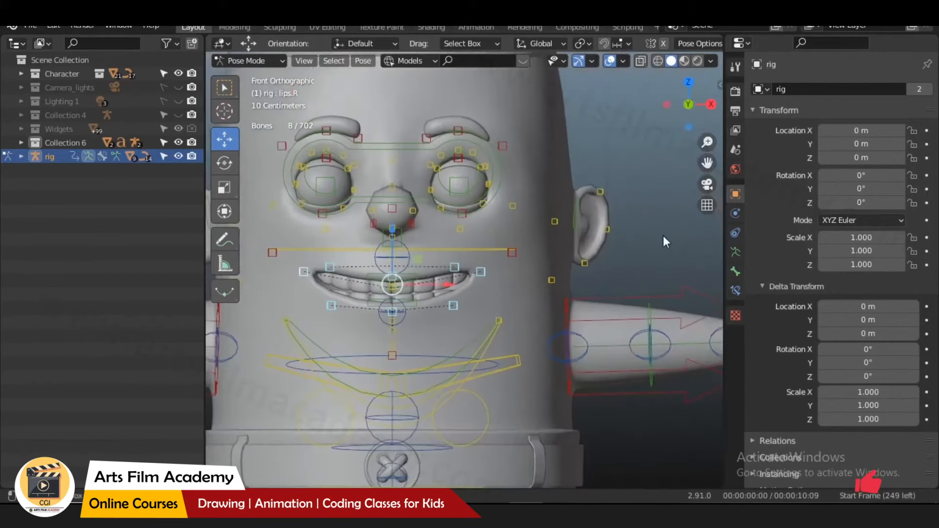
Select both mouth corner bones and move them down about 0.039 m along Z.
key(alt+a)
shift+middle_drag(438, 276, 493, 282)
scroll(493, 284, up, 2)
scroll(503, 278, down, 1)
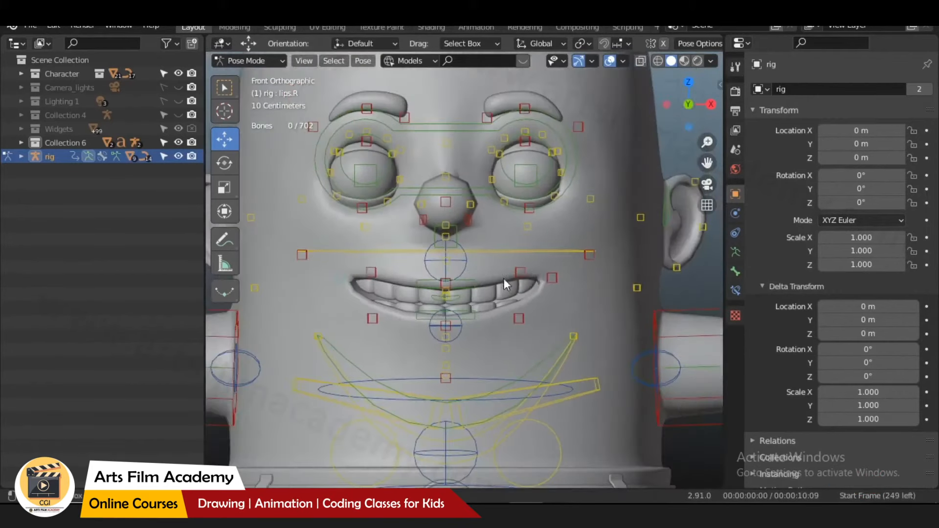
click(550, 278)
scroll(553, 281, up, 2)
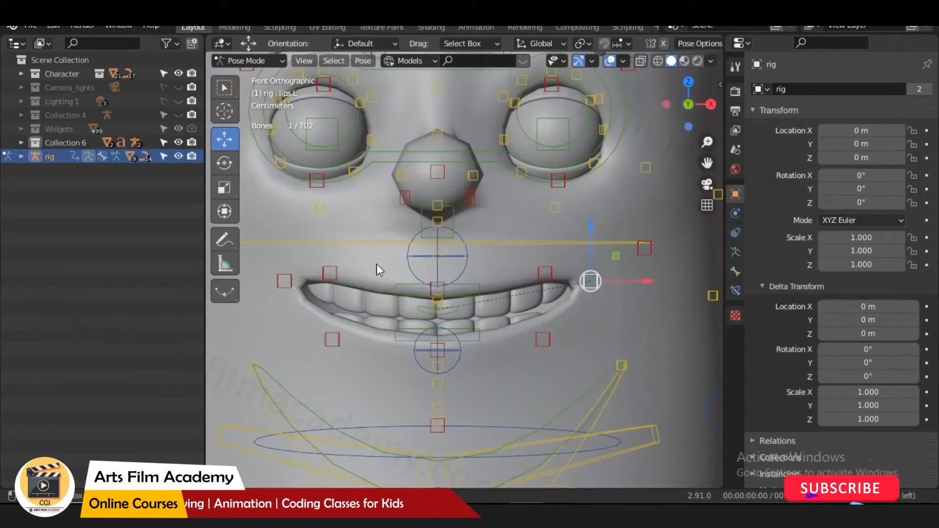
shift+click(291, 283)
drag(437, 226, 438, 241)
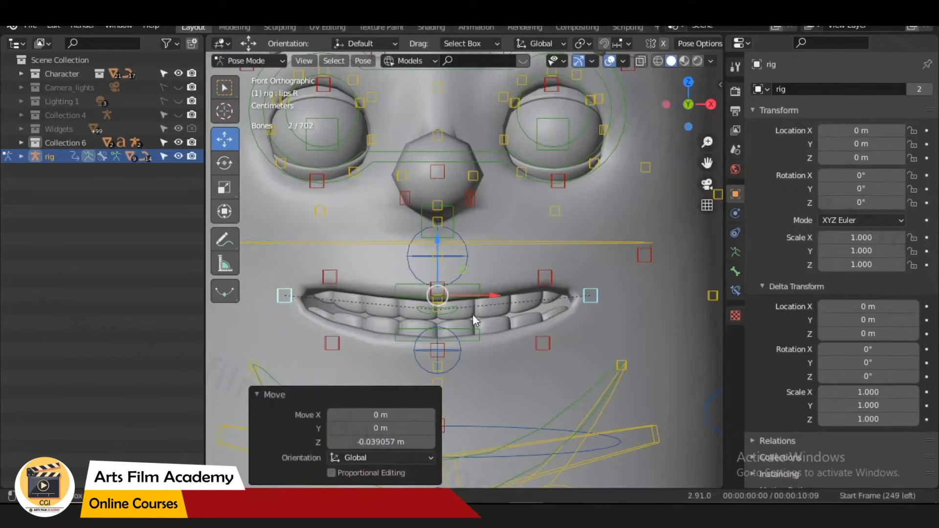
Select the two side bones and the centre bone of the lower lip and move them down to open the mouth.
shift+middle_drag(472, 314, 480, 274)
click(549, 300)
shift+drag(343, 314, 339, 318)
scroll(471, 322, up, 2)
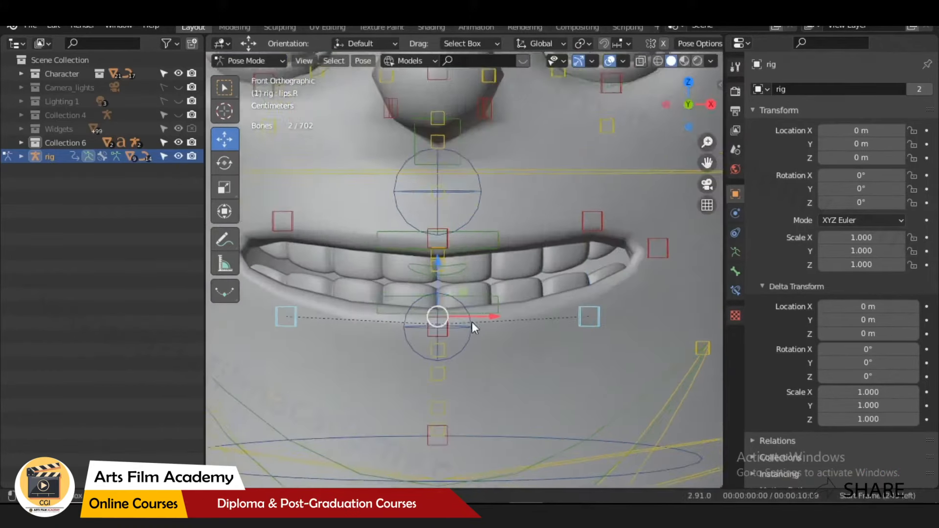
shift+middle_drag(463, 325, 486, 244)
scroll(487, 244, up, 2)
shift+click(475, 240)
scroll(480, 232, down, 3)
drag(462, 196, 462, 243)
Move the left and right side bones of the lower lip inward along X towards the mouth's centre.
click(589, 289)
shift+click(339, 296)
click(603, 290)
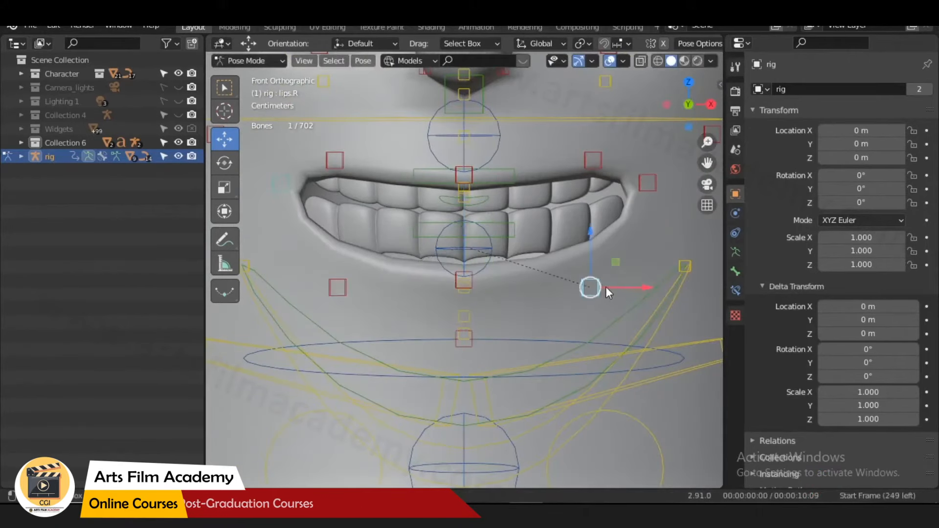
drag(615, 287, 570, 292)
click(338, 287)
drag(381, 288, 424, 290)
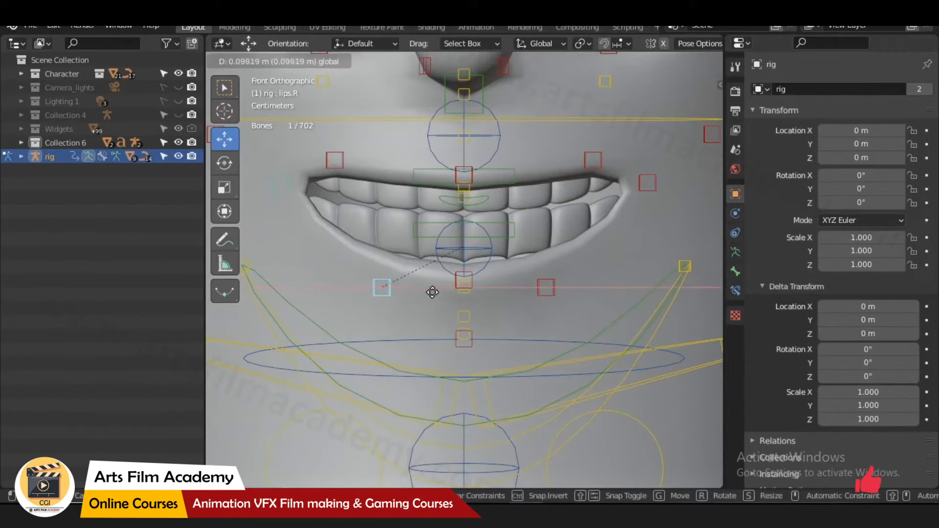
click(433, 292)
In side view, move both lower-lip side bones forward, and lower them together with the lower lip's centre bone.
shift+click(546, 288)
key(KP_3)
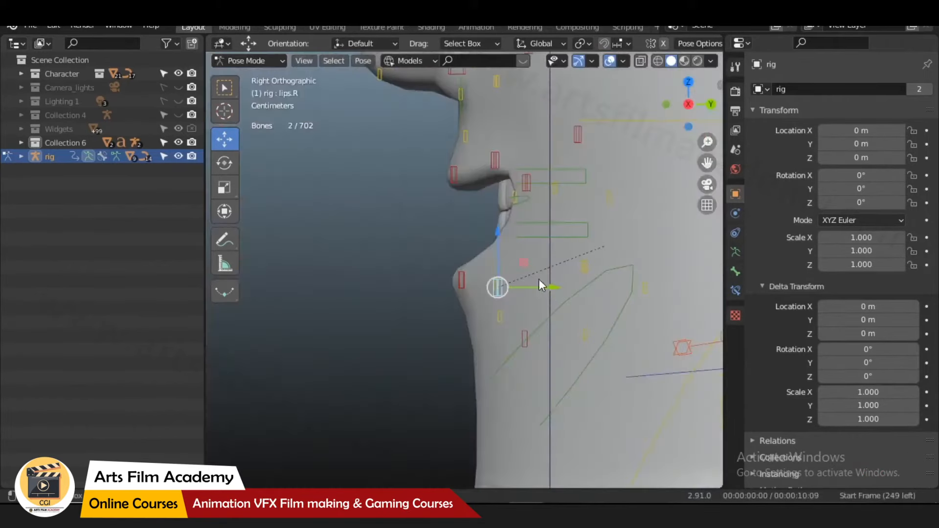
drag(543, 282, 507, 277)
shift+click(461, 280)
drag(480, 234, 478, 272)
Select the upper lip's side bones and both mouth corners and lower them about 0.060 m in front view.
drag(494, 157, 489, 171)
key(KP_1)
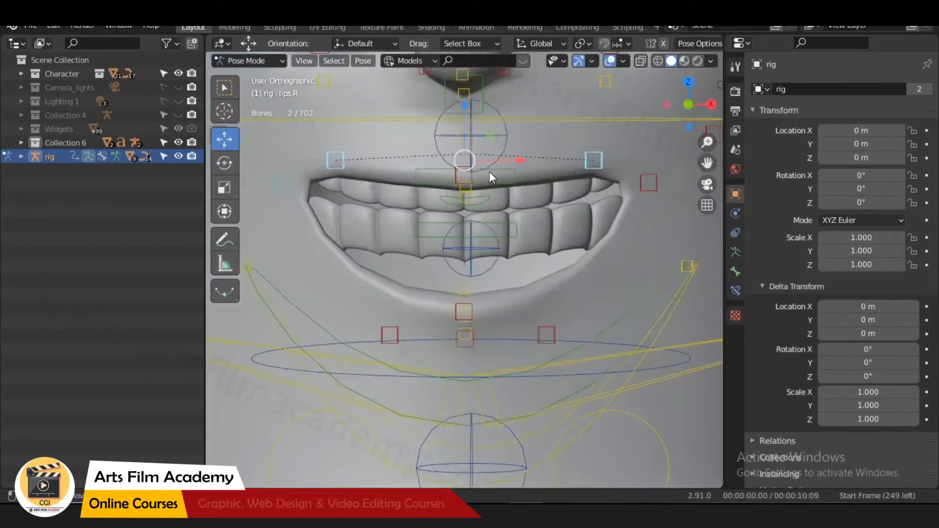
drag(661, 173, 645, 204)
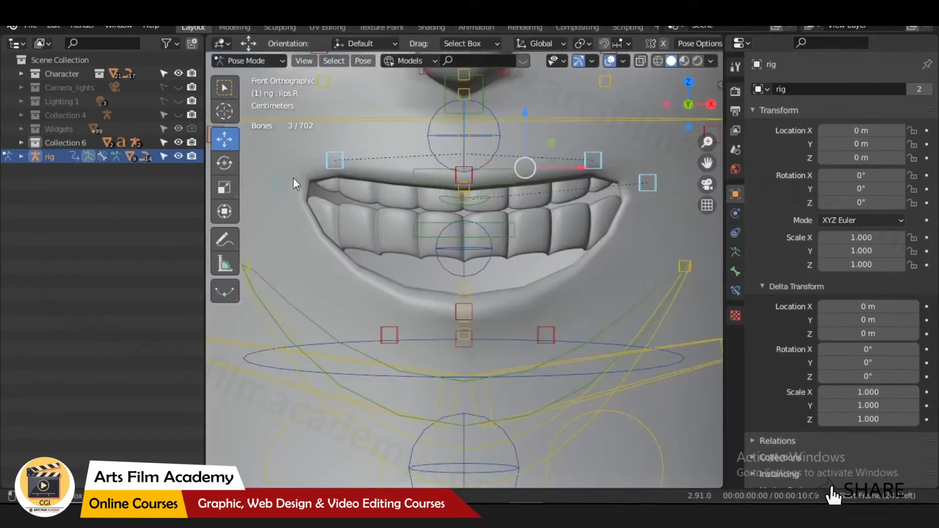
drag(462, 144, 462, 178)
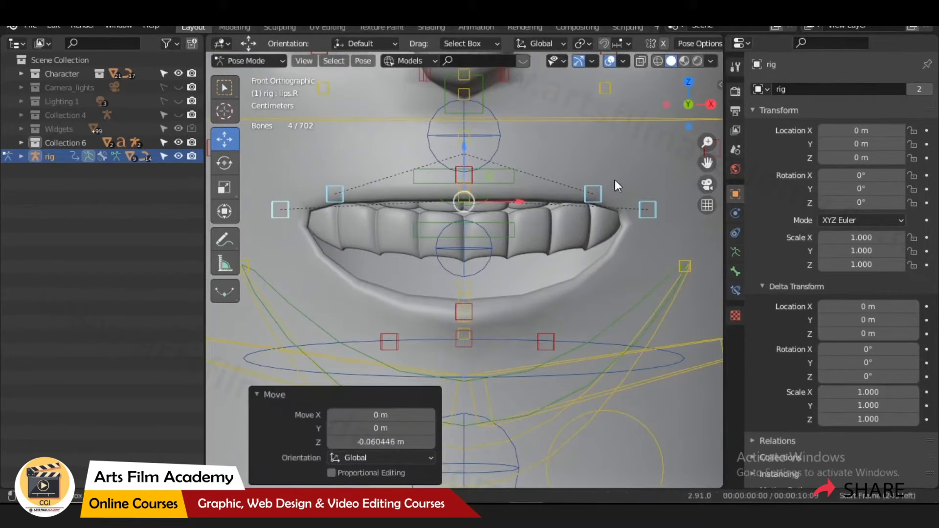
Select only the two mouth corner bones and lower them slightly further along Z.
click(588, 196)
click(647, 210)
shift+click(280, 209)
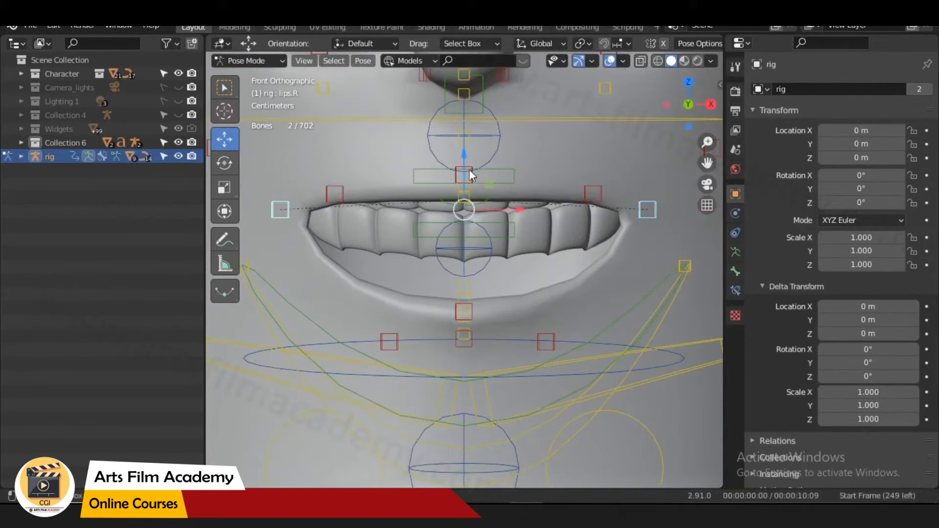
key(g)
key(z)
drag(466, 174, 466, 176)
Select the upper lip's two side bones and centre bone and raise them about 0.063 m along Z.
click(335, 196)
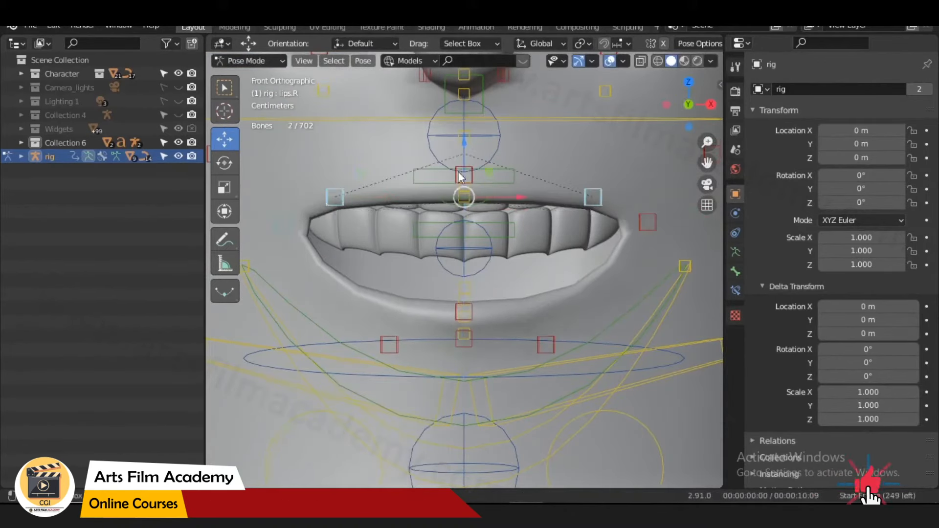
scroll(486, 180, up, 1)
shift+click(469, 153)
drag(464, 129, 463, 80)
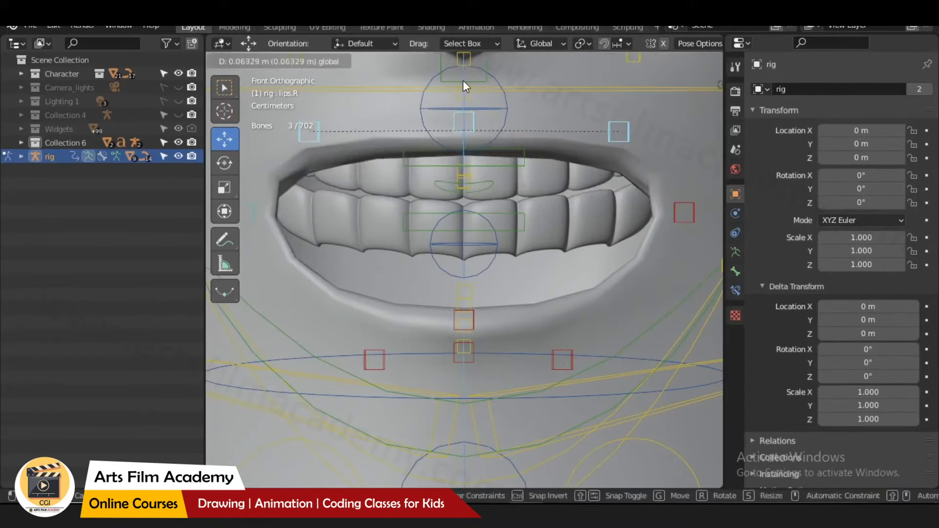
click(463, 81)
Move the character's left mouth corner and left upper-lip side bones inward about 0.107 m along X.
scroll(653, 193, down, 1)
drag(600, 230, 601, 230)
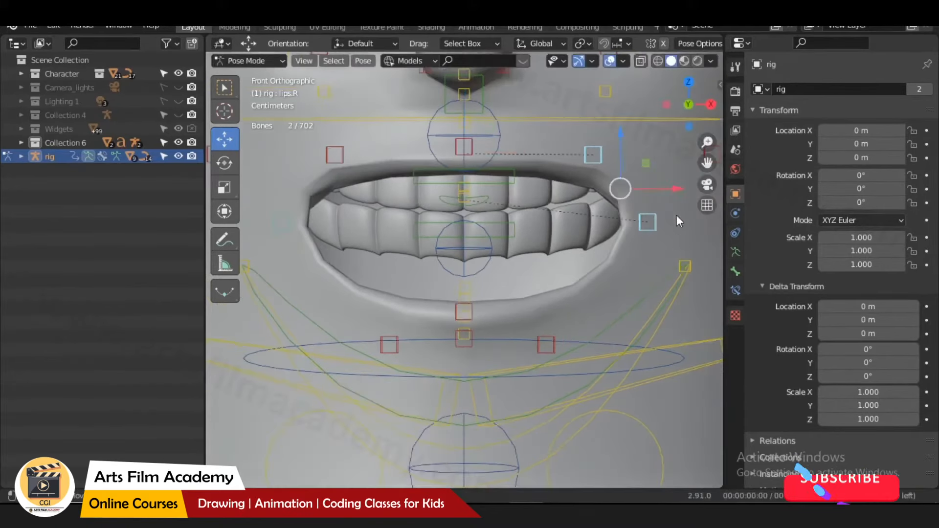
key(g)
key(x)
drag(619, 191, 619, 191)
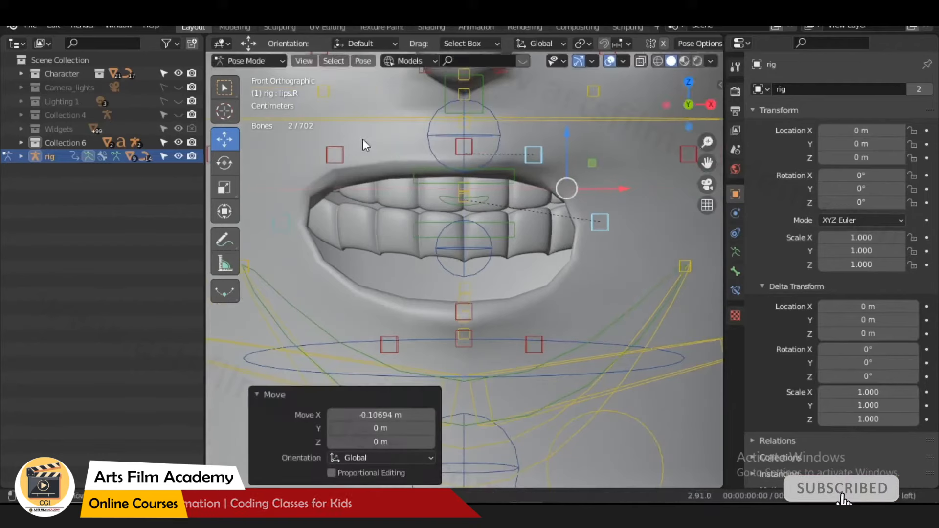
Move the character's right mouth corner and right upper-lip side bones inward along X to match the other side.
shift+middle_drag(363, 139, 408, 140)
drag(315, 236, 391, 147)
key(g)
key(x)
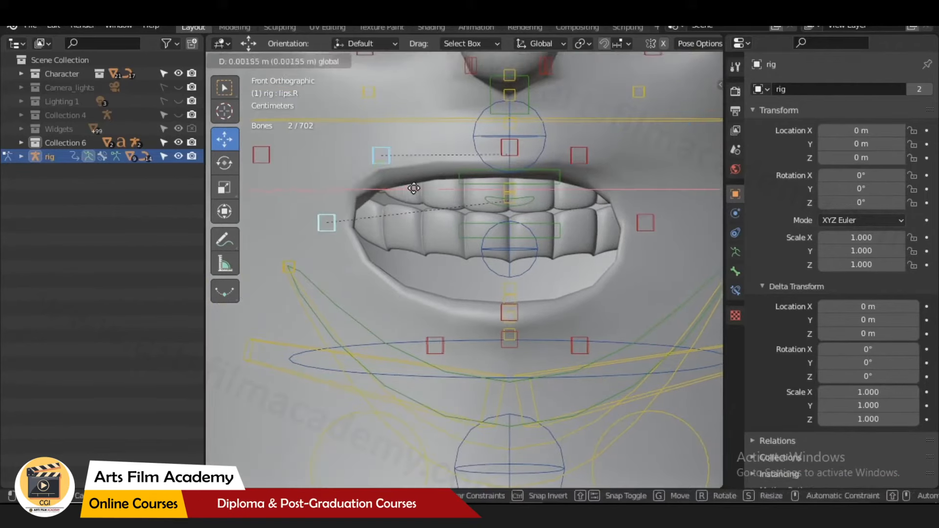
click(456, 191)
Select both mouth corner bones and, in side view, move them forward about 0.10 m and slightly down.
drag(366, 199, 394, 238)
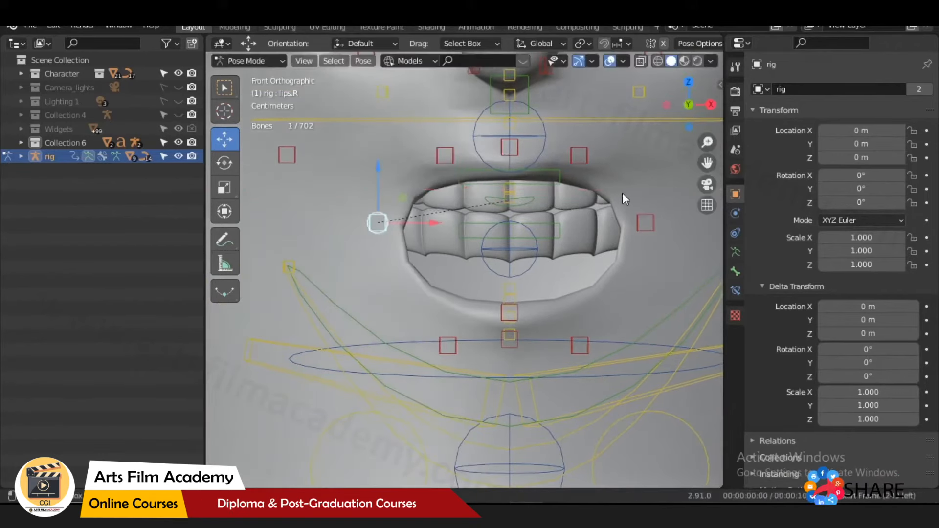
shift+drag(622, 192, 653, 236)
key(KP_3)
drag(548, 220, 530, 223)
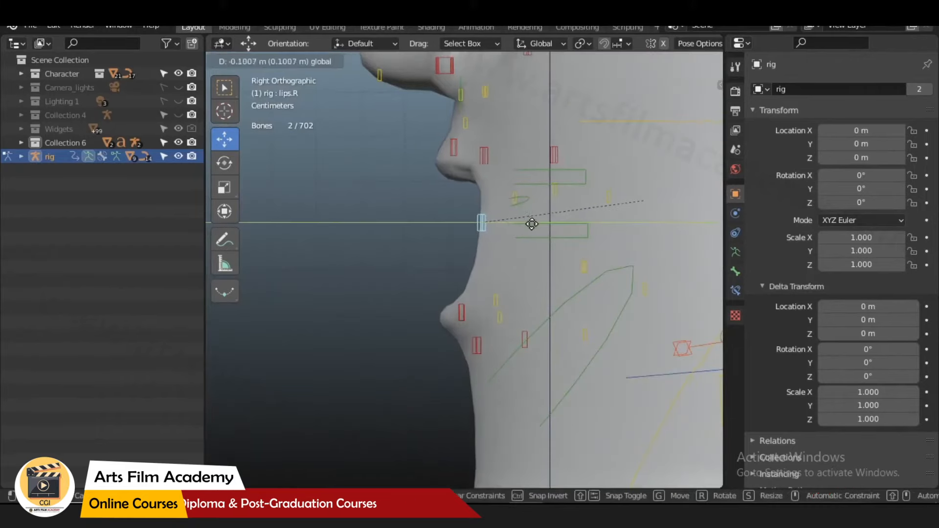
drag(480, 172, 479, 192)
In side view, select the two upper-lip side bones and move them down and slightly forward.
drag(467, 141, 518, 175)
drag(483, 126, 483, 143)
drag(530, 178, 518, 179)
Reselect both mouth corner bones, lower them about 0.017 m along Z and return to the front view.
drag(466, 225, 505, 248)
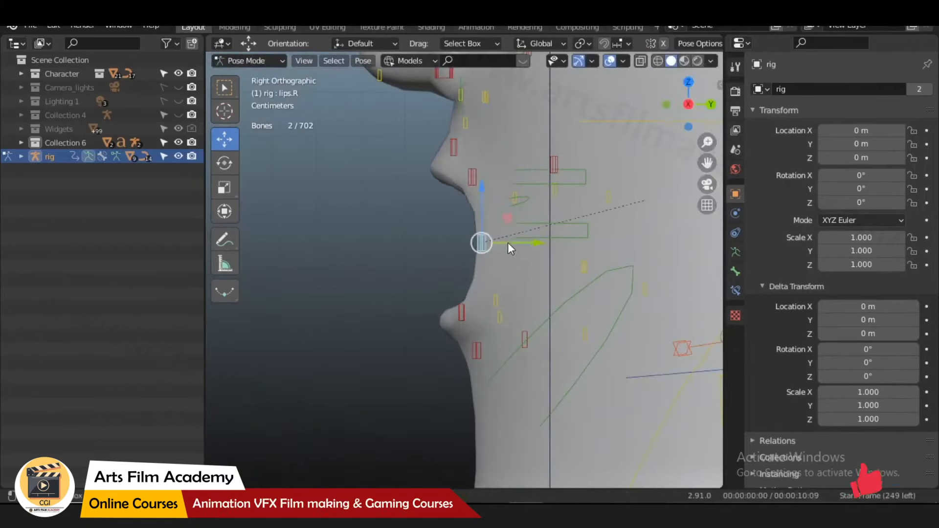
key(g)
key(z)
click(504, 245)
key(KP_1)
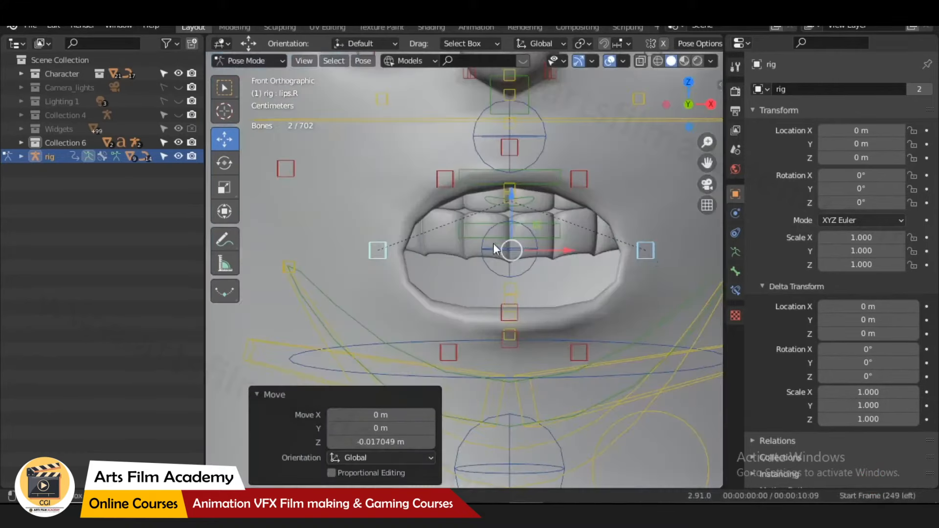
Move the left mouth corner inward about 0.067 m and the right mouth corner inward about 0.082 m along X.
click(652, 250)
drag(674, 251, 644, 250)
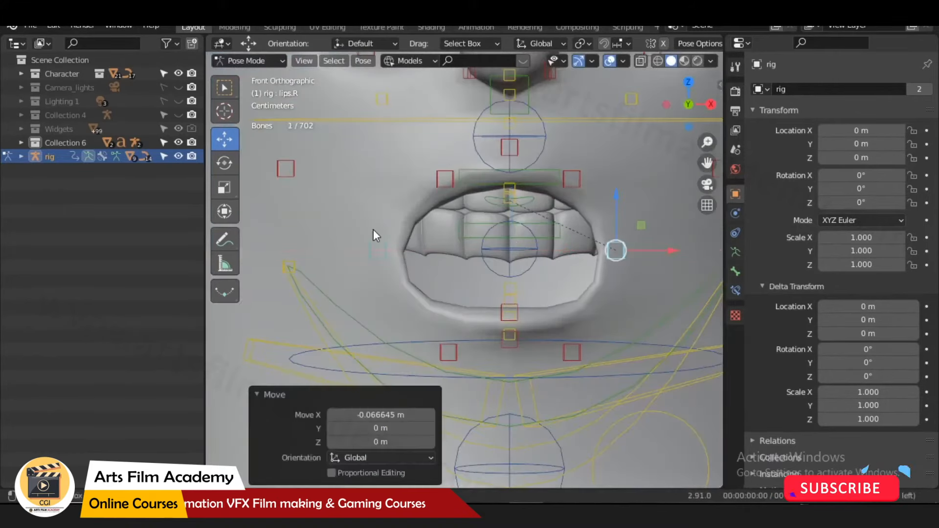
click(376, 245)
drag(415, 251, 453, 253)
Lower the lower lip's centre bone, and raise its two side bones about 0.039 m to round the lower lip.
scroll(516, 303, up, 1)
shift+middle_drag(519, 347, 503, 295)
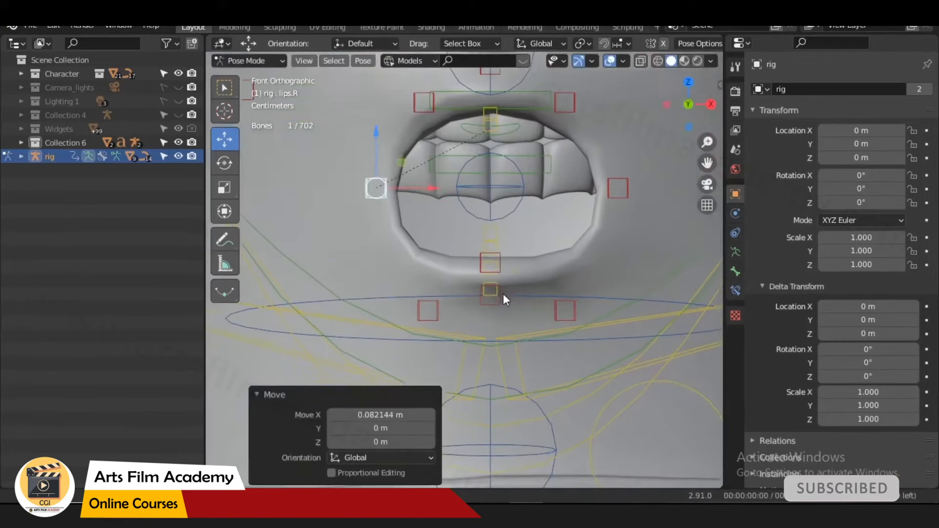
click(500, 291)
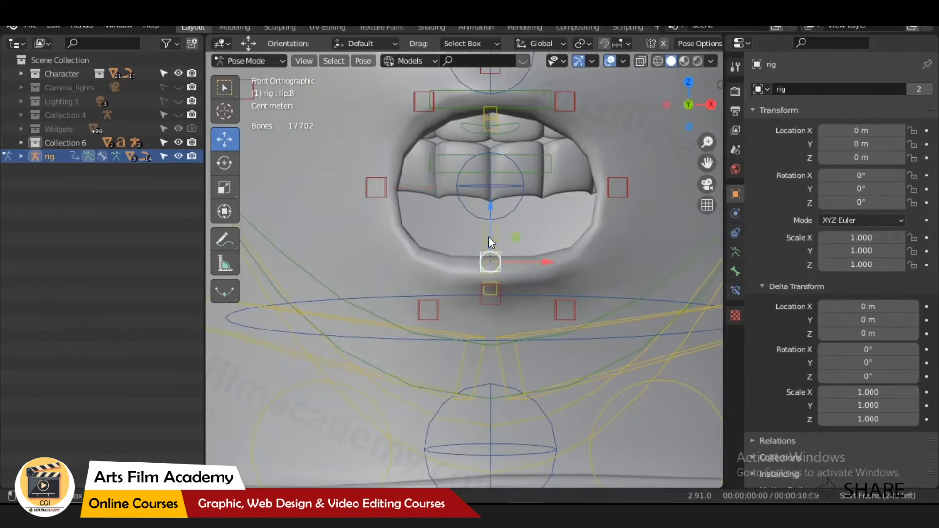
mouse_move(489, 237)
mouse_down()
mouse_move(489, 261)
mouse_move(500, 249)
mouse_up()
click(427, 320)
shift+click(564, 321)
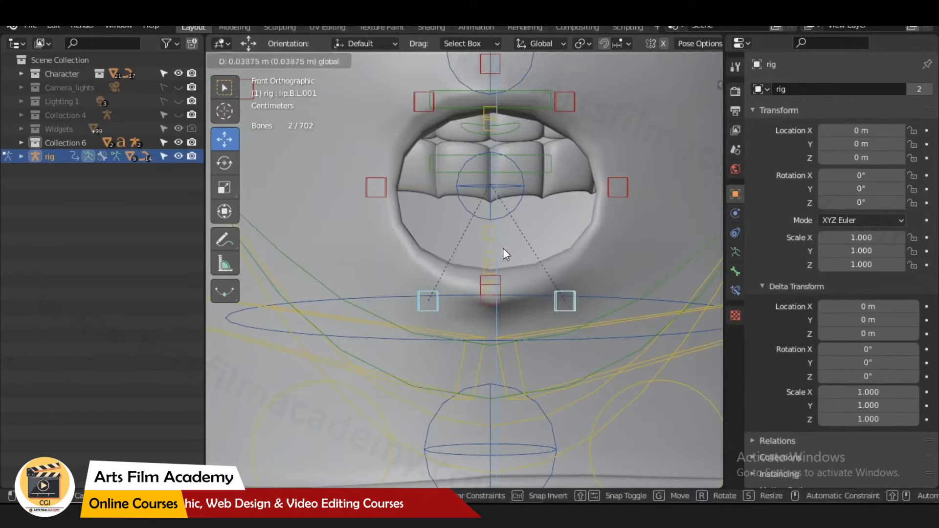
Select the two upper-lip side bones and lower them about 0.028 m along Z.
shift+middle_drag(547, 147, 526, 204)
shift+scroll(526, 210, up, 3)
click(538, 200)
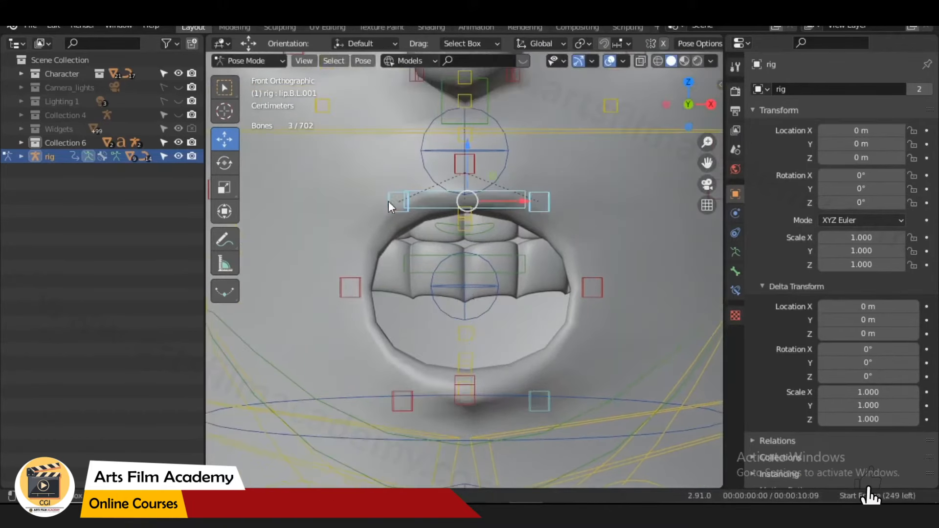
click(384, 186)
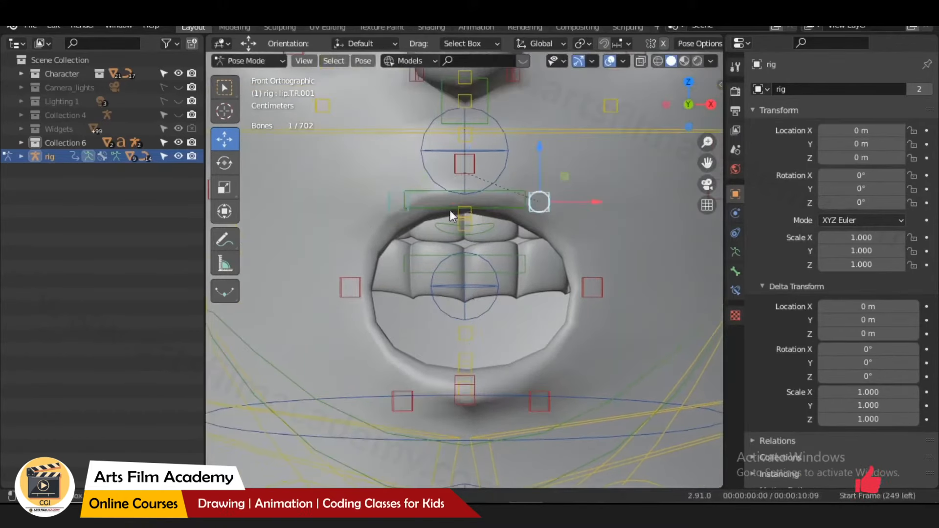
shift+drag(399, 211, 412, 218)
drag(467, 148, 472, 164)
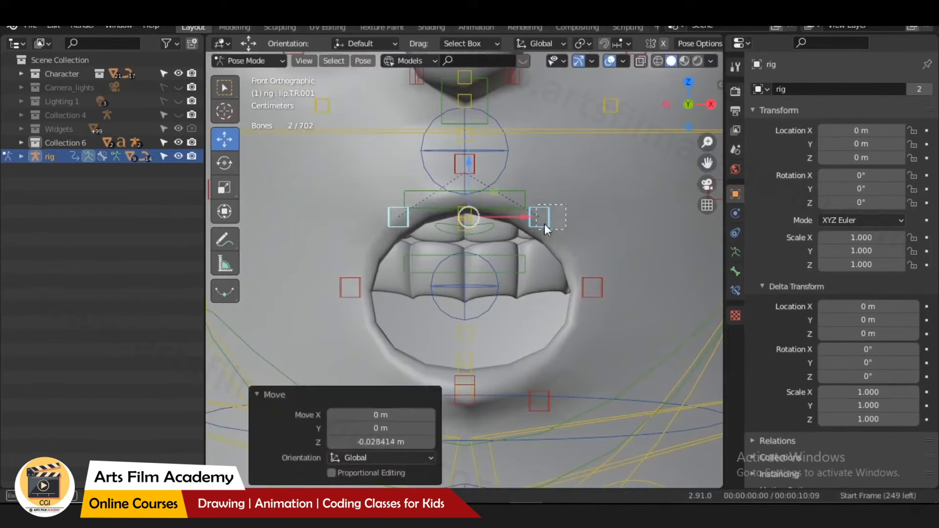
Spread the upper-lip side bones outward along X, moving the character's right one about 0.023 m.
click(544, 224)
drag(582, 216, 593, 216)
click(406, 221)
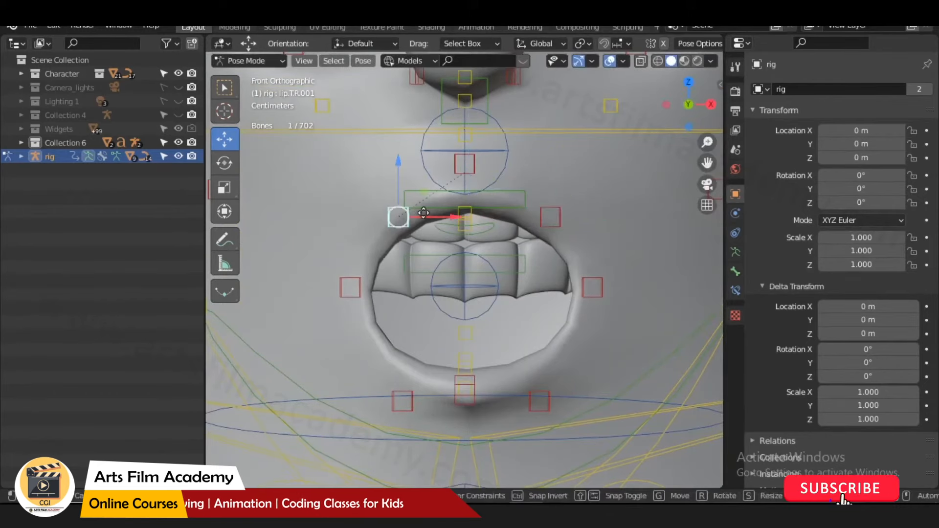
mouse_move(438, 216)
mouse_down()
mouse_move(426, 217)
mouse_move(428, 227)
mouse_up()
scroll(428, 230, down, 1)
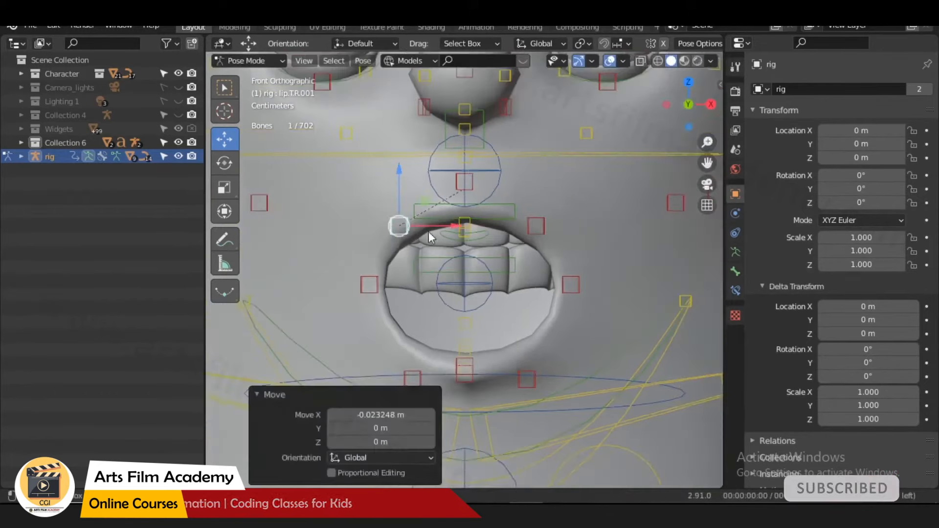
Move the character's right mouth corner bone outward about 0.014 m along X.
click(370, 283)
drag(403, 286, 397, 286)
scroll(561, 236, down, 2)
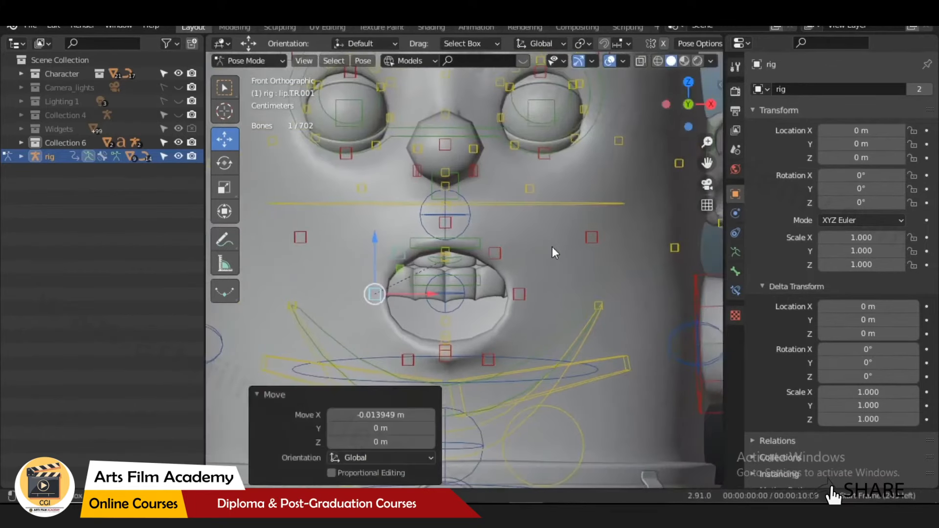
Leave the rig's Pose Mode, select the character's body mesh, and apply its Armature modifier as a shape key.
scroll(546, 265, down, 3)
key(ctrl+Tab)
click(568, 195)
click(735, 213)
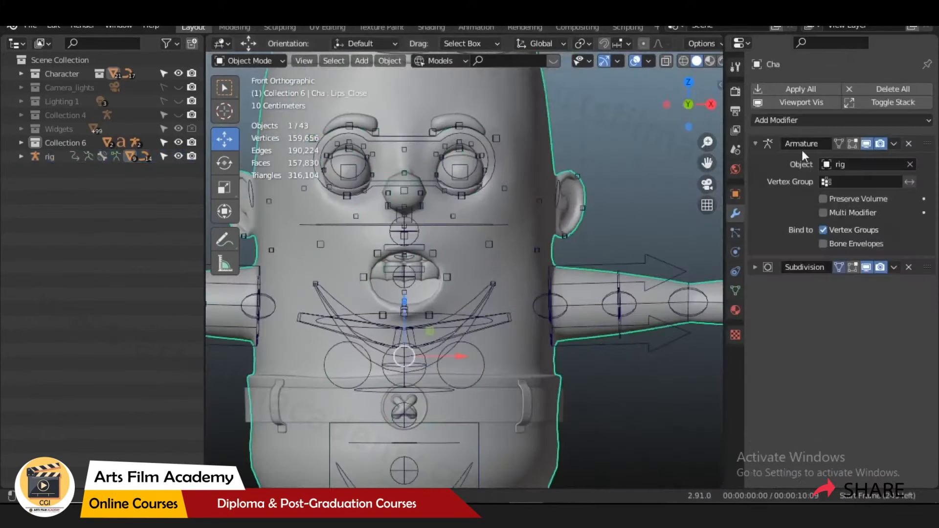
click(893, 143)
click(833, 173)
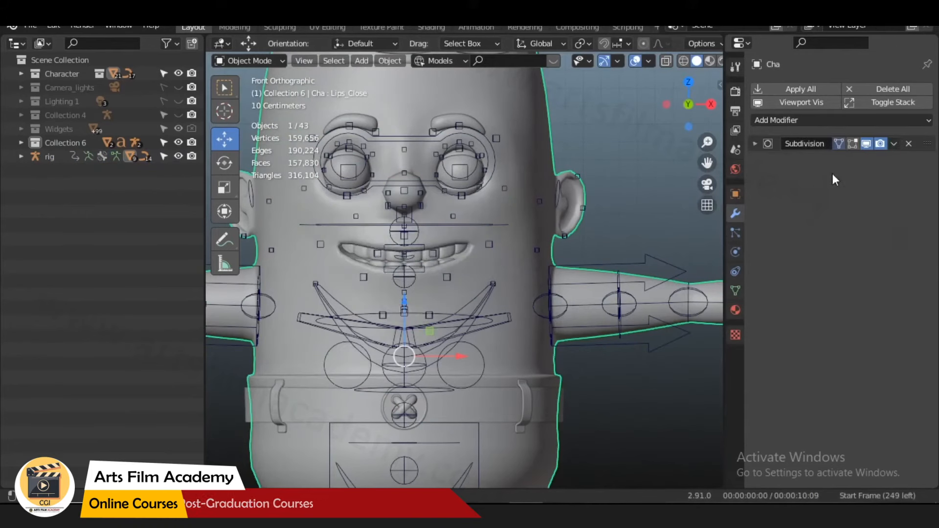
Test the new Armature shape key's value with the rig hidden and the Lips_Close shape key disabled.
click(735, 291)
click(178, 156)
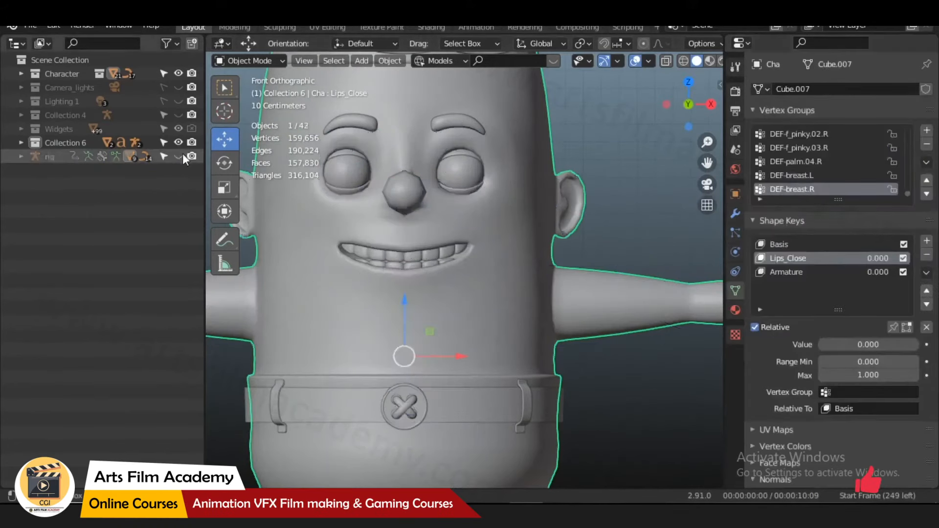
scroll(548, 224, down, 1)
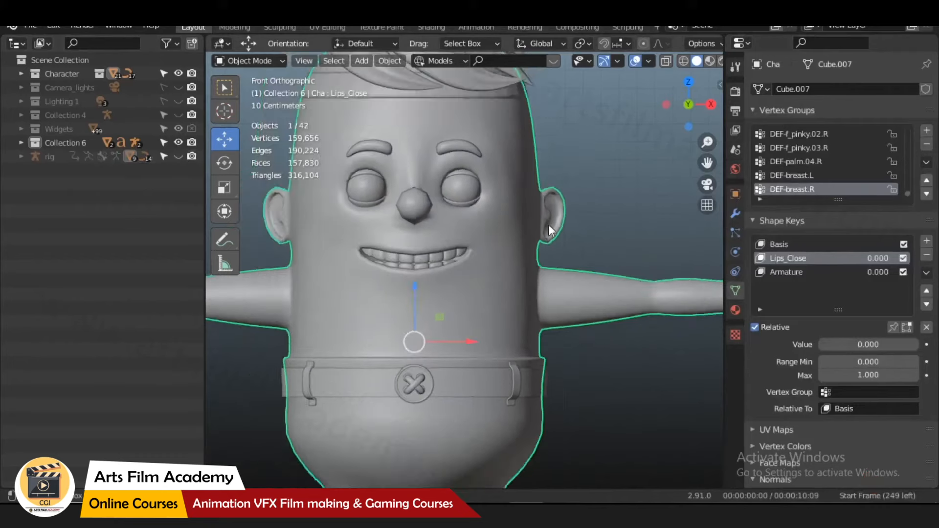
click(831, 272)
click(903, 258)
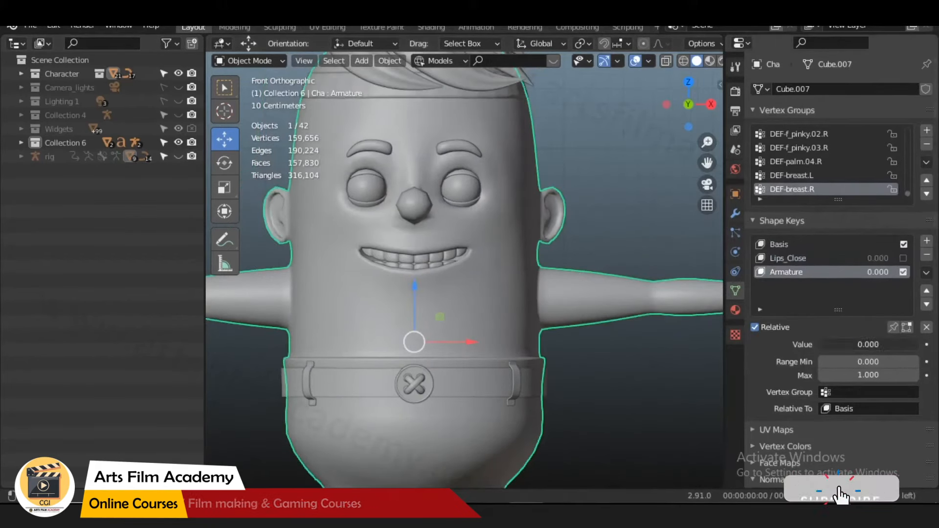
drag(850, 344, 819, 344)
Add a single-bone armature and rotate it -90° about the X axis.
scroll(591, 239, down, 5)
key(shift+a)
mouse_move(555, 289)
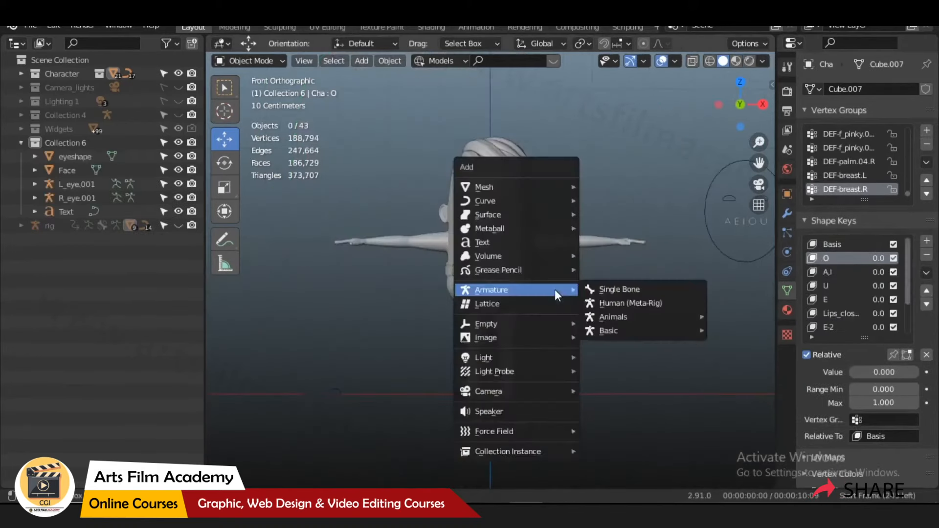
click(617, 290)
text(rx-90)
key(Return)
Move the new bone along X and Z to just below the AEIOU text in the face control outline, and apply its transforms.
scroll(564, 342, down, 1)
shift+middle_drag(565, 342, 438, 343)
drag(418, 373, 647, 372)
drag(589, 304, 588, 174)
scroll(625, 180, up, 5)
drag(584, 341, 556, 339)
scroll(491, 273, down, 7)
click(390, 61)
mouse_move(391, 130)
click(567, 244)
Rename the new armature O_Ctrl and save the file.
double_click(74, 156)
text(O_)
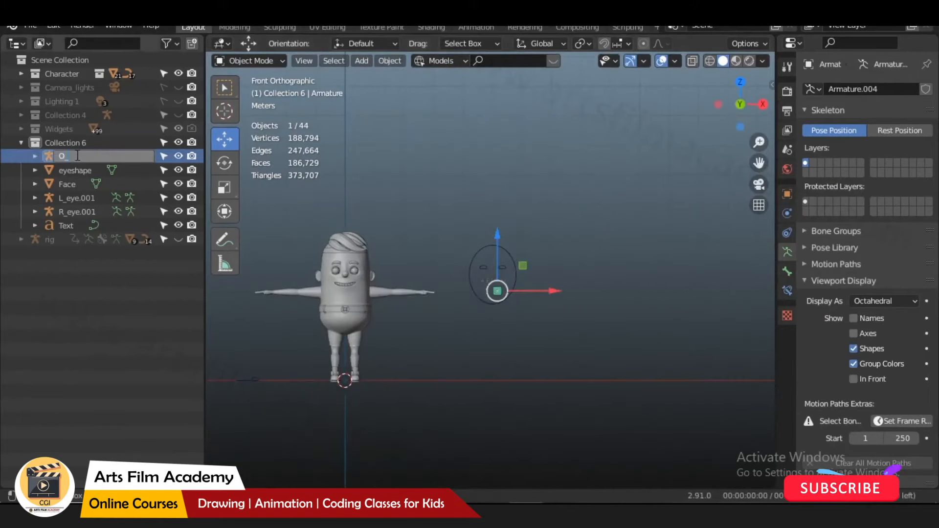
text(Ctrl)
key(Return)
key(ctrl+s)
Select the character's body mesh and preview its O shape key at a value of about 0.786.
scroll(485, 295, up, 4)
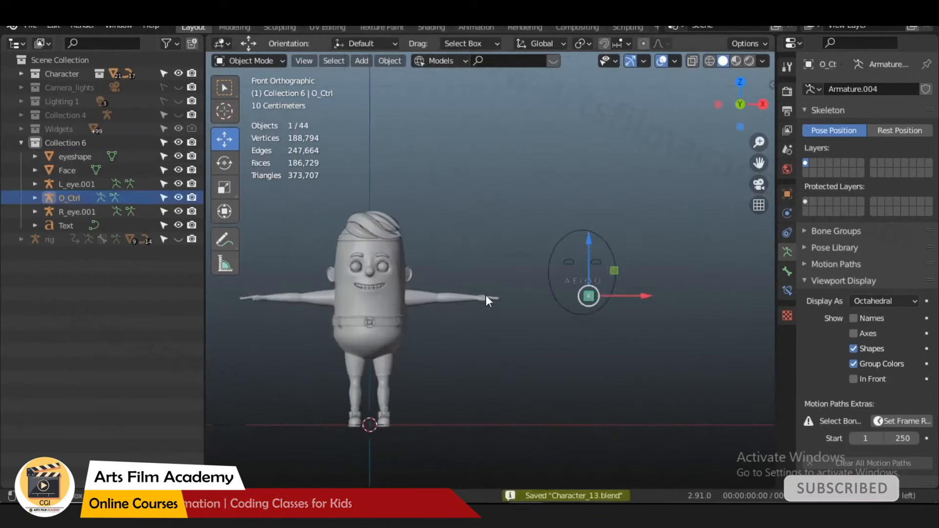
click(426, 279)
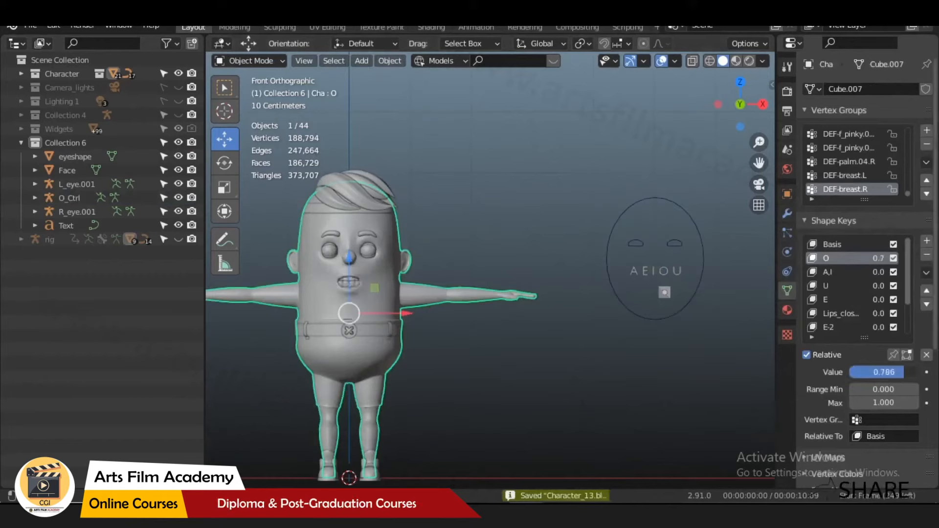